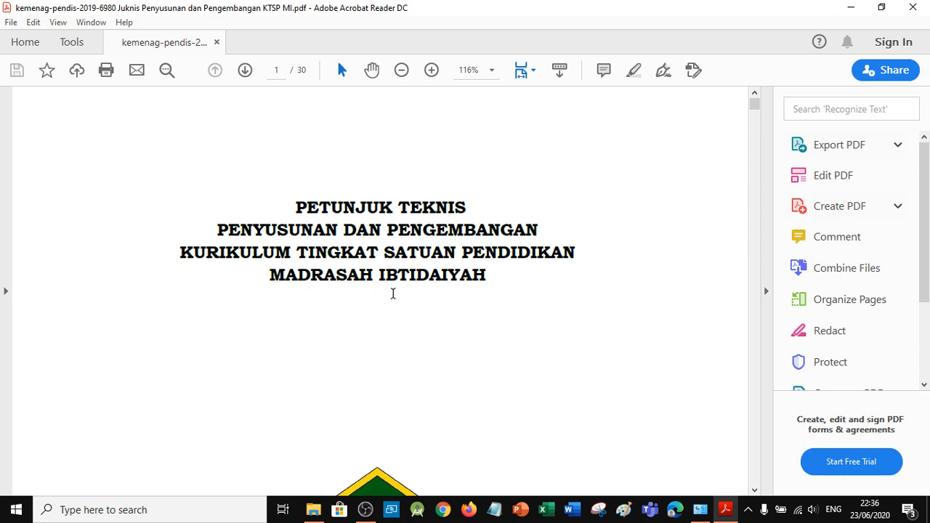
Read through the KTSP guide's cover and the Director General's decree, including its considerations, legal bases and rulings
scroll(393, 297, down, 1)
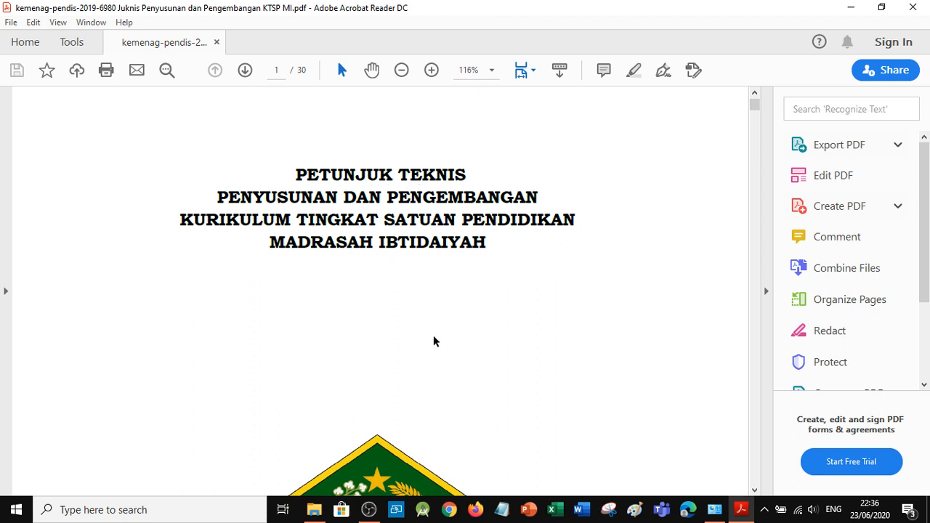
scroll(436, 345, down, 1)
scroll(436, 348, down, 10)
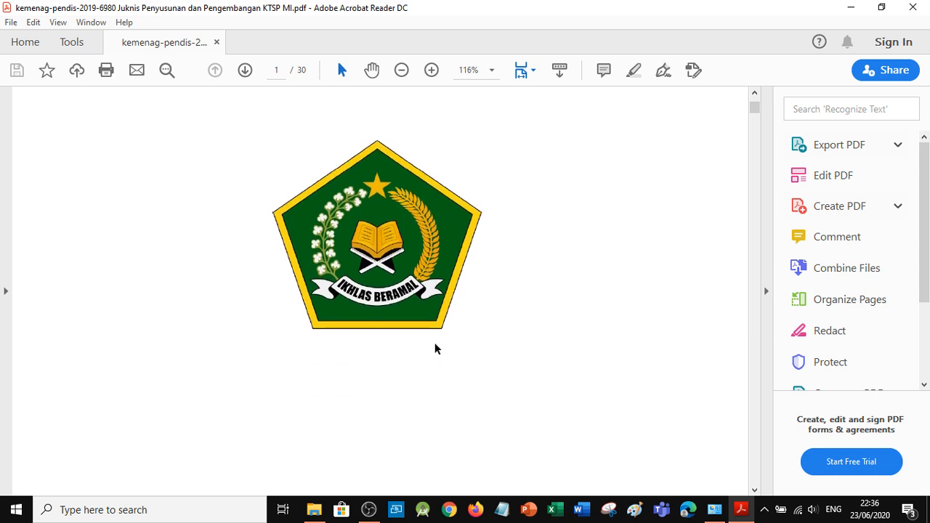
scroll(435, 349, down, 4)
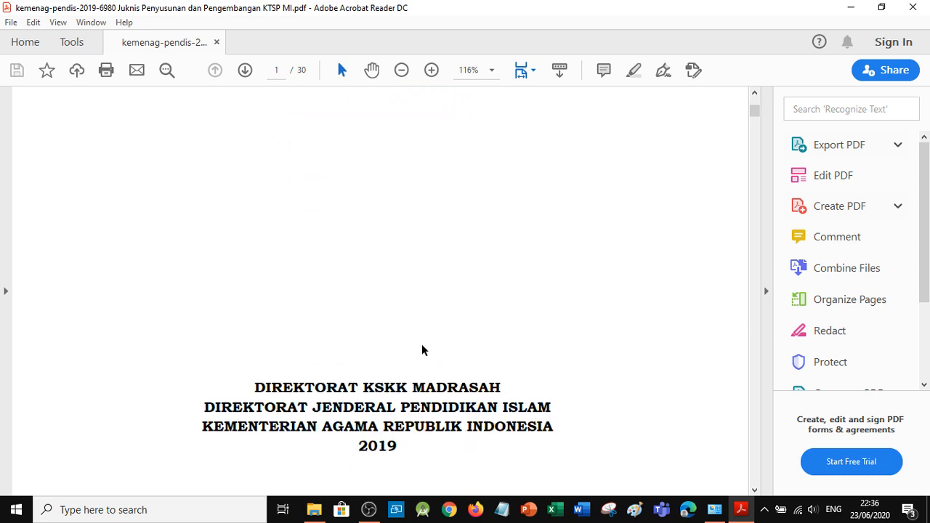
scroll(421, 350, down, 10)
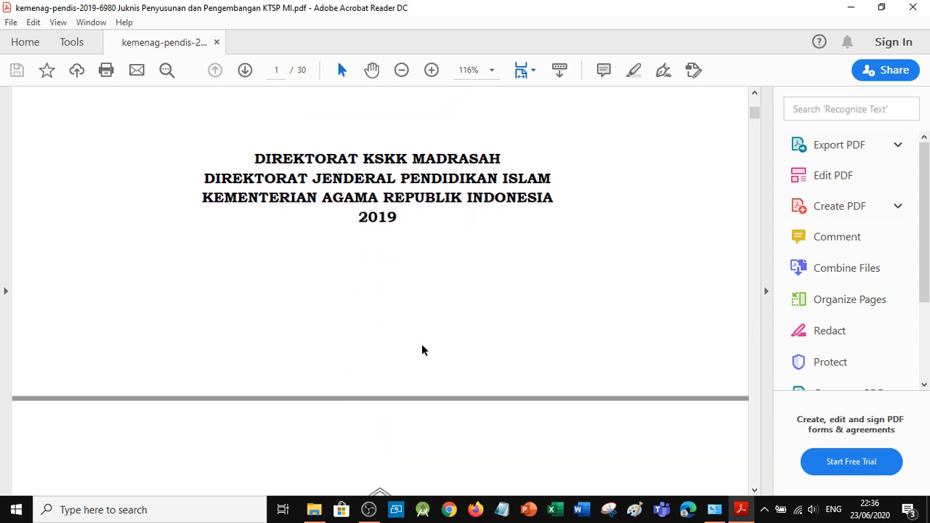
scroll(422, 349, down, 6)
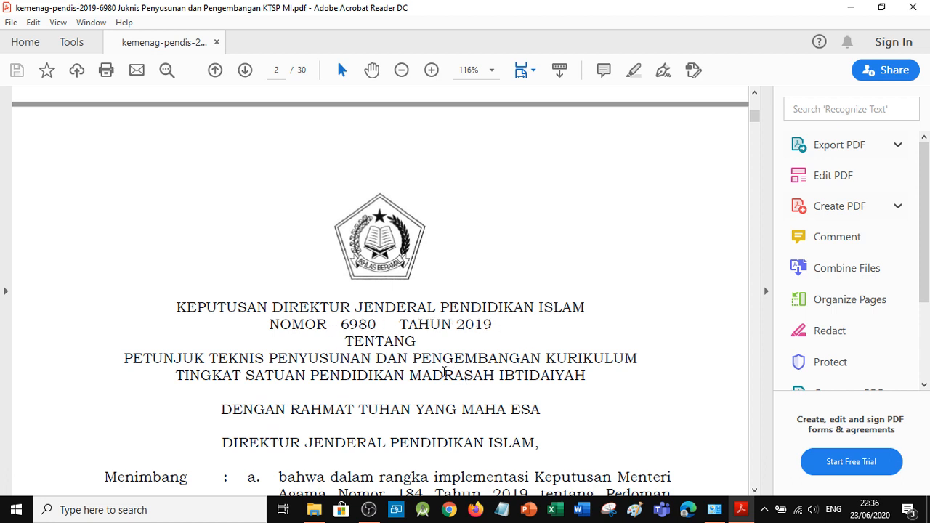
scroll(442, 370, down, 1)
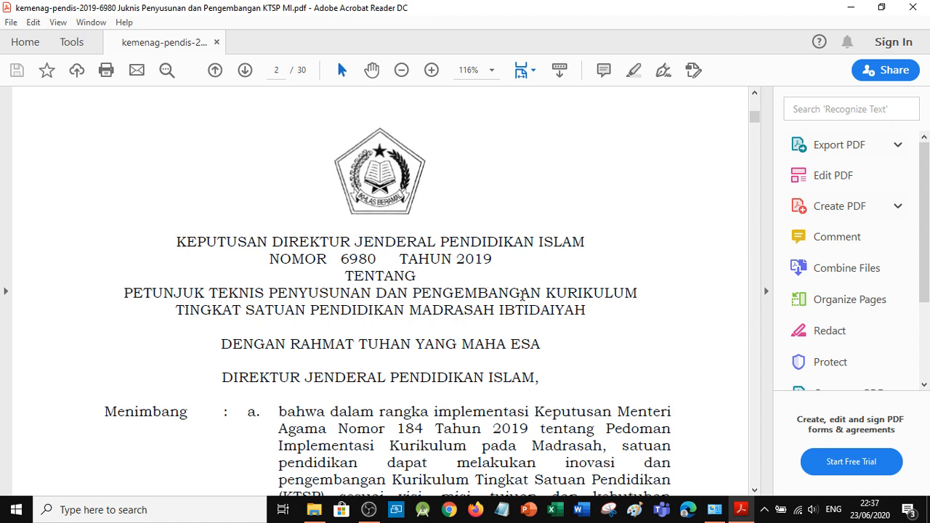
scroll(369, 348, down, 3)
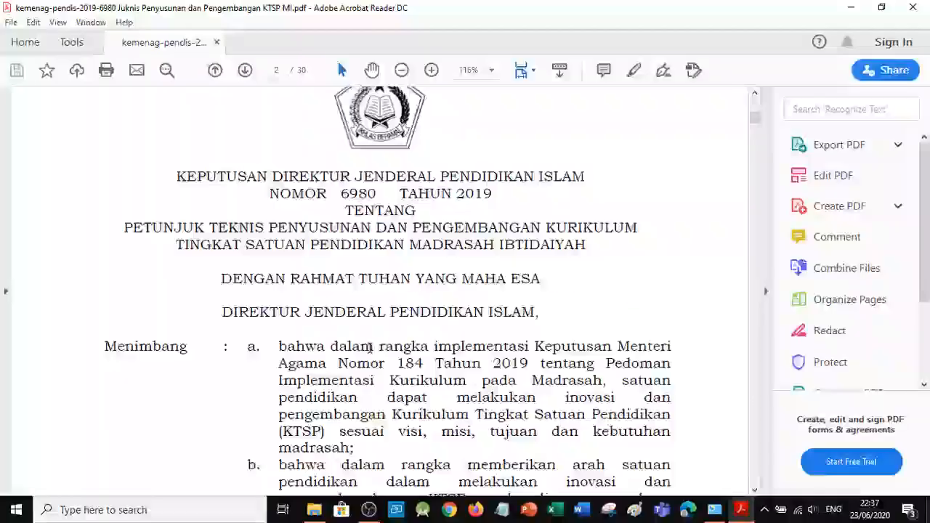
scroll(369, 348, down, 8)
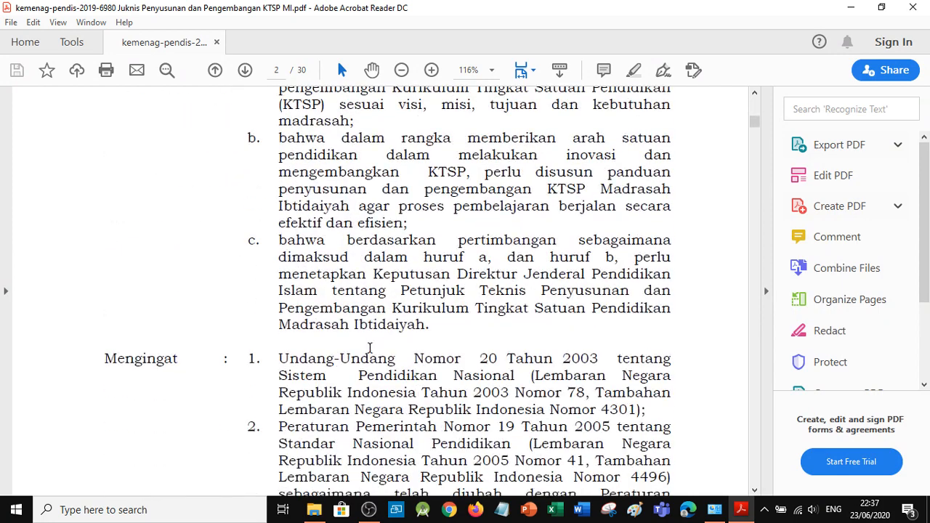
scroll(369, 349, down, 8)
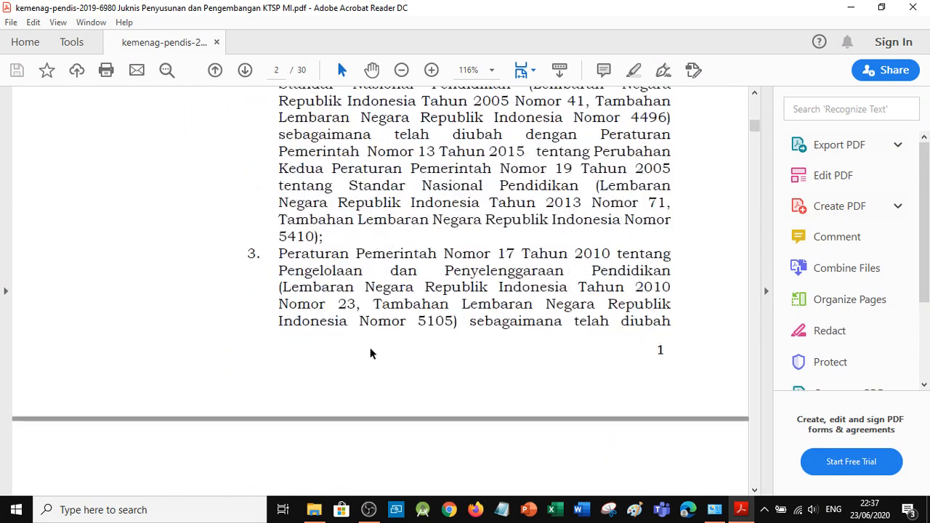
scroll(369, 349, down, 8)
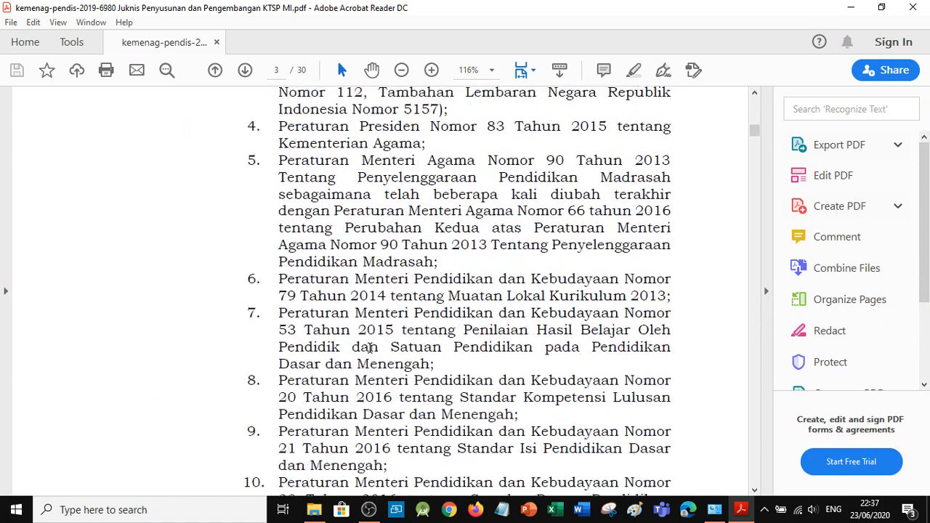
scroll(369, 349, down, 8)
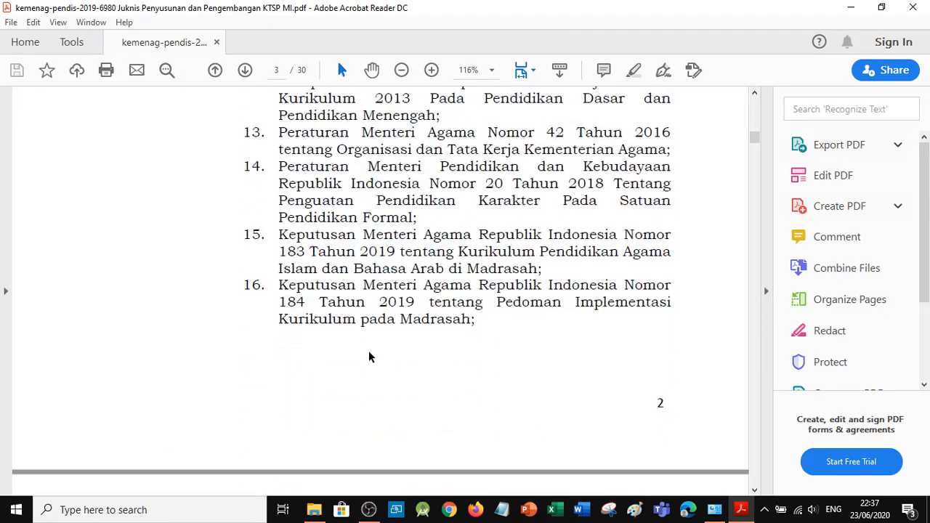
scroll(369, 352, down, 15)
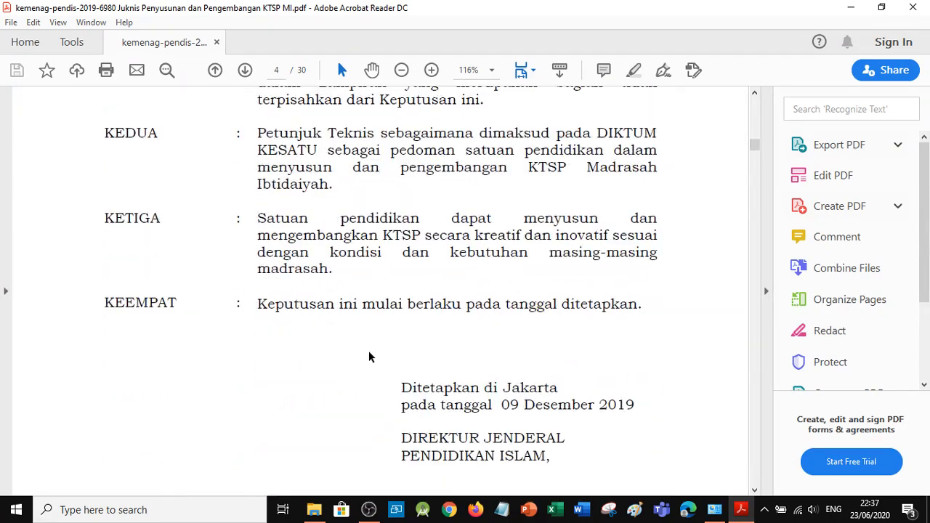
scroll(368, 351, down, 15)
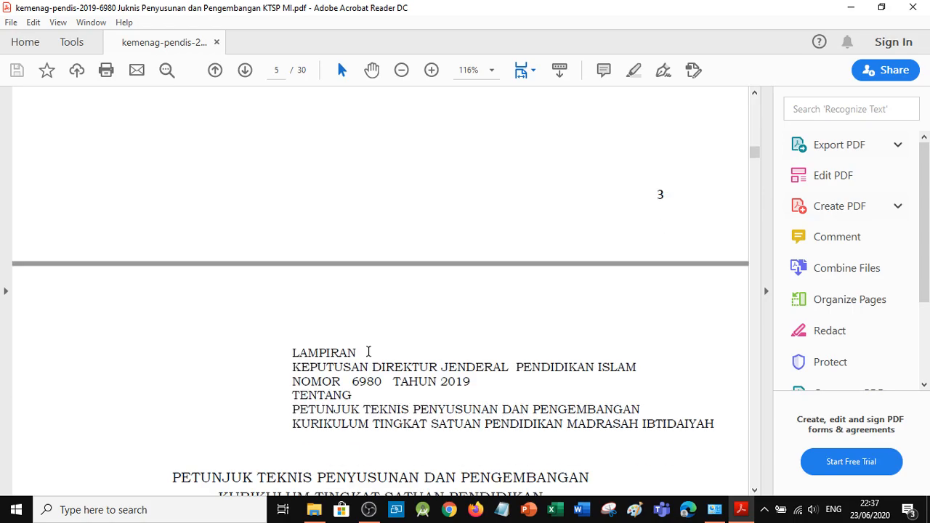
Look through the decree's attachment from section A, Latar Belakang, to the table Komponen Dokumen 1 KTSP on page 13
scroll(369, 351, up, 1)
scroll(368, 351, down, 15)
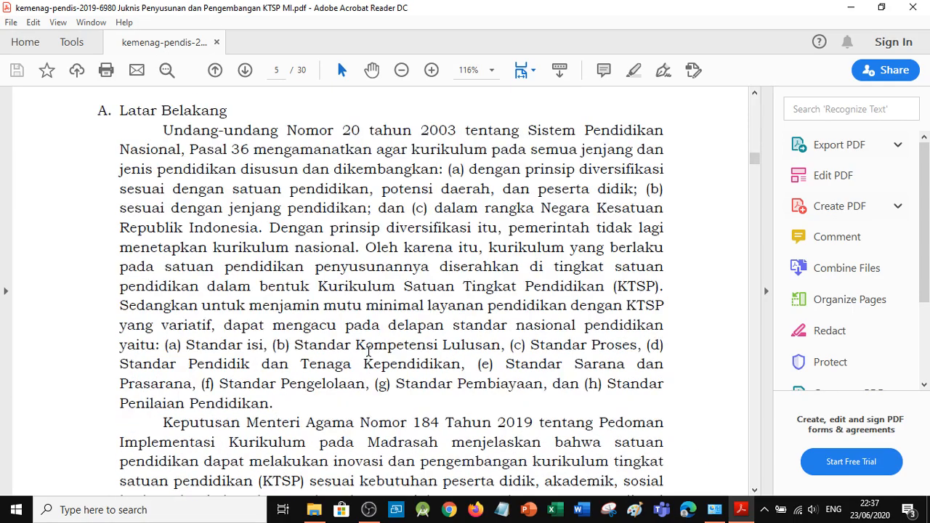
scroll(369, 352, down, 15)
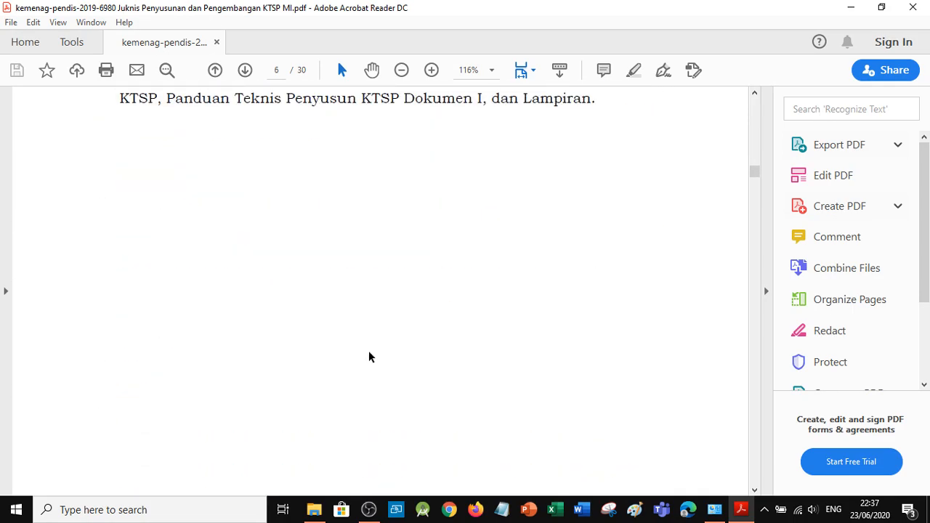
scroll(368, 351, down, 15)
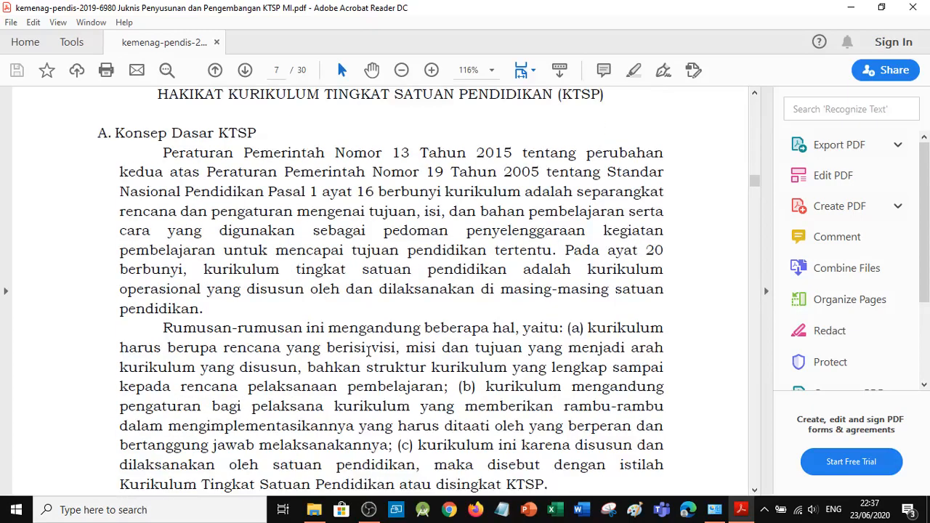
scroll(368, 351, down, 15)
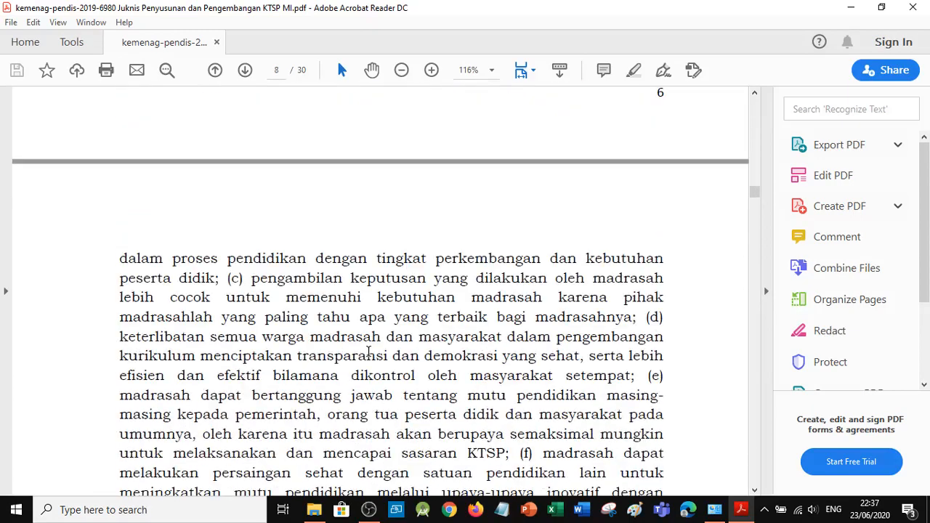
scroll(369, 351, down, 15)
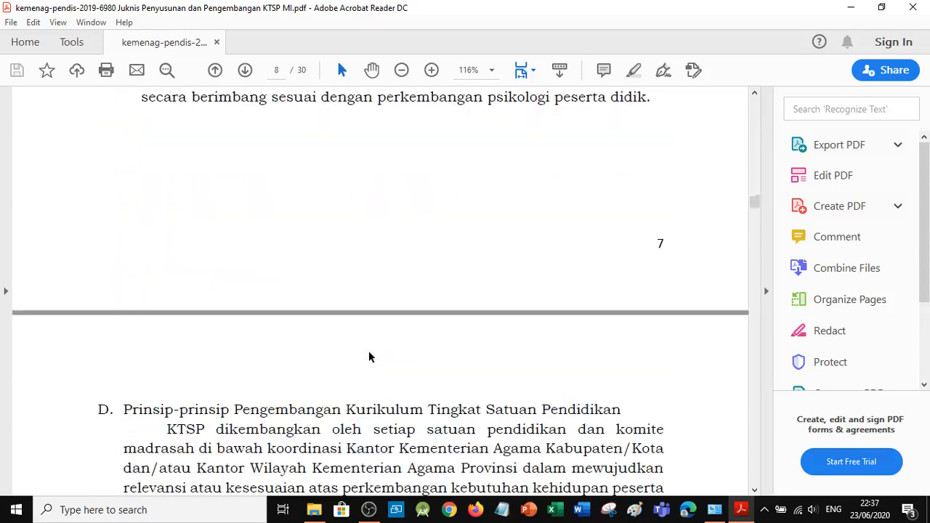
scroll(368, 351, down, 15)
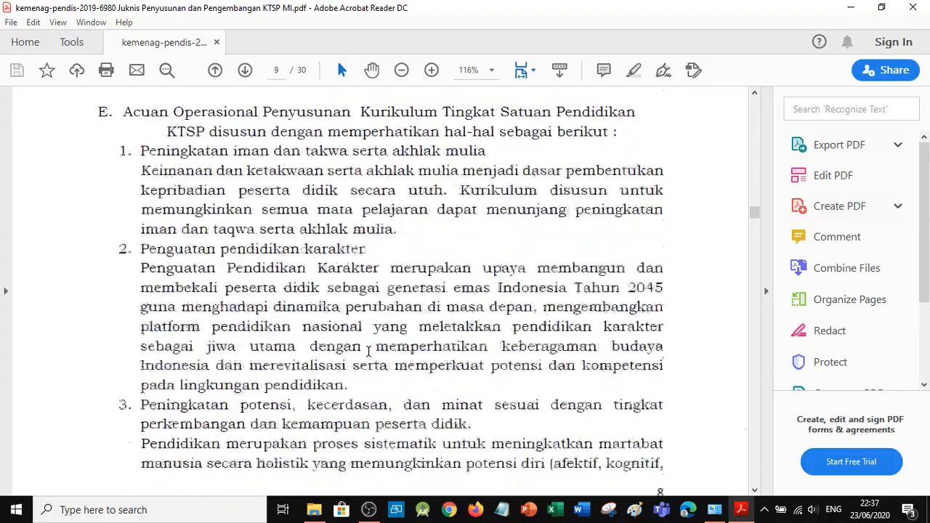
scroll(368, 351, down, 15)
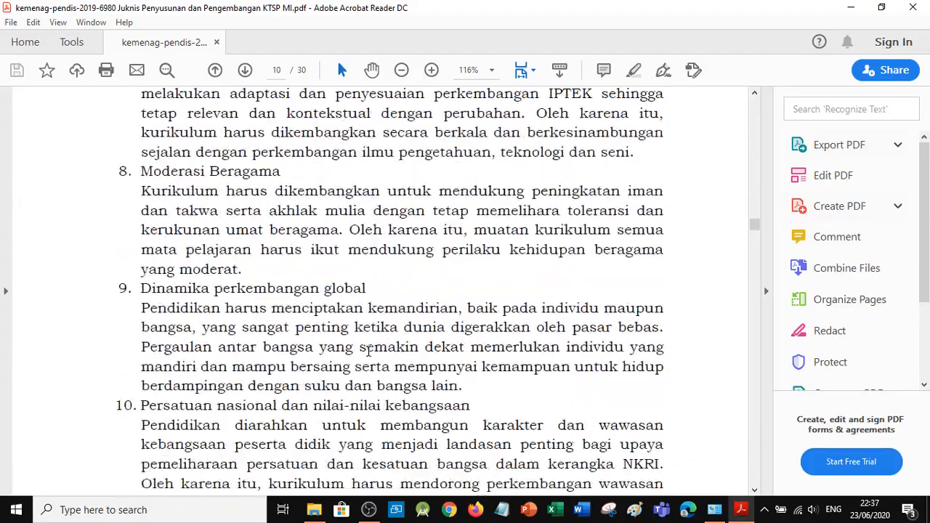
scroll(368, 351, down, 15)
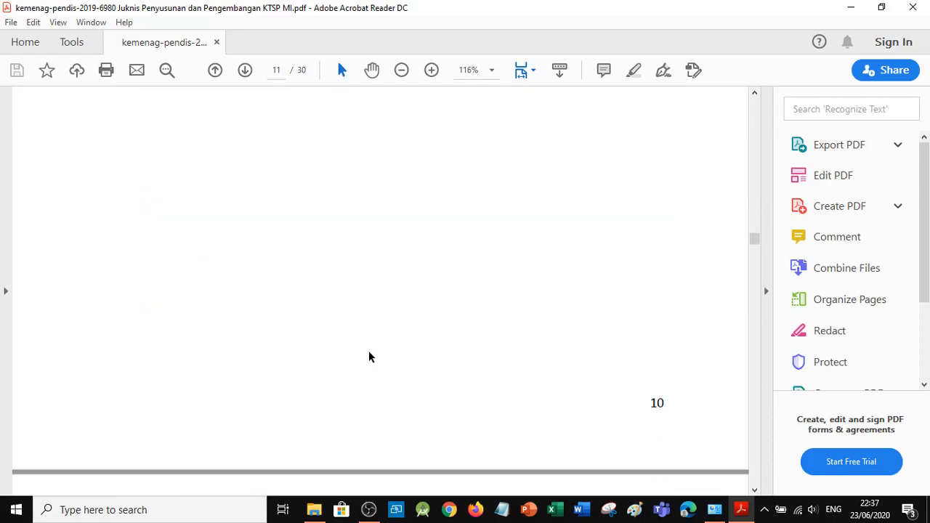
scroll(368, 351, down, 15)
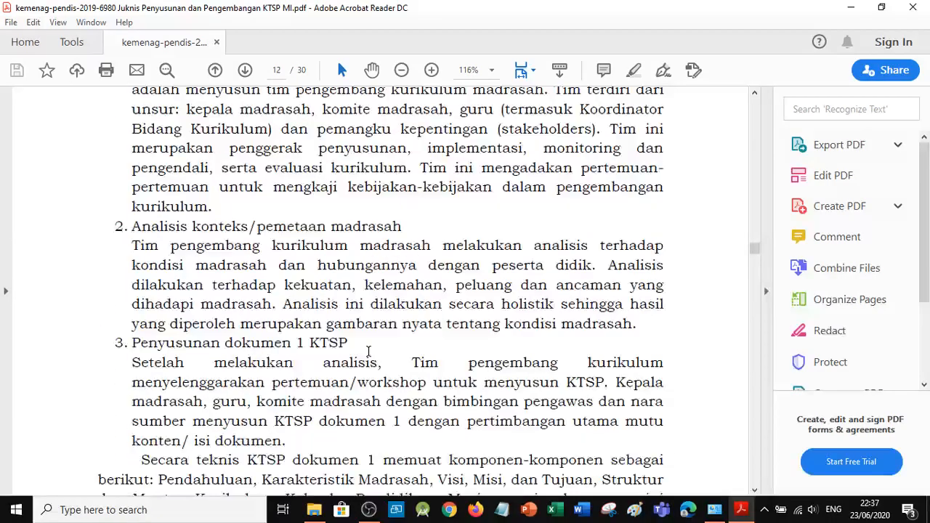
scroll(369, 351, down, 4)
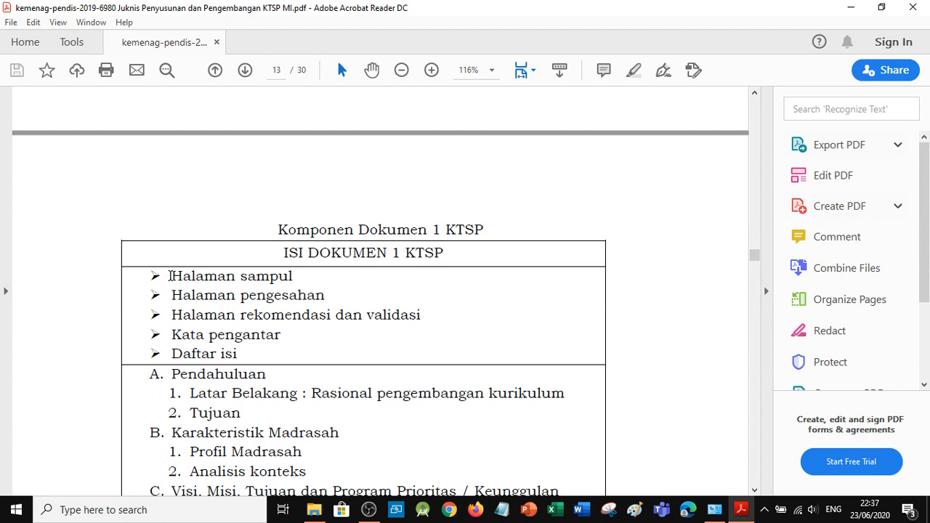
Copy the Isi Dokumen 1 KTSP table text from "Halaman sampul" through "Lampiran lain yang relevan"
drag(171, 277, 424, 471)
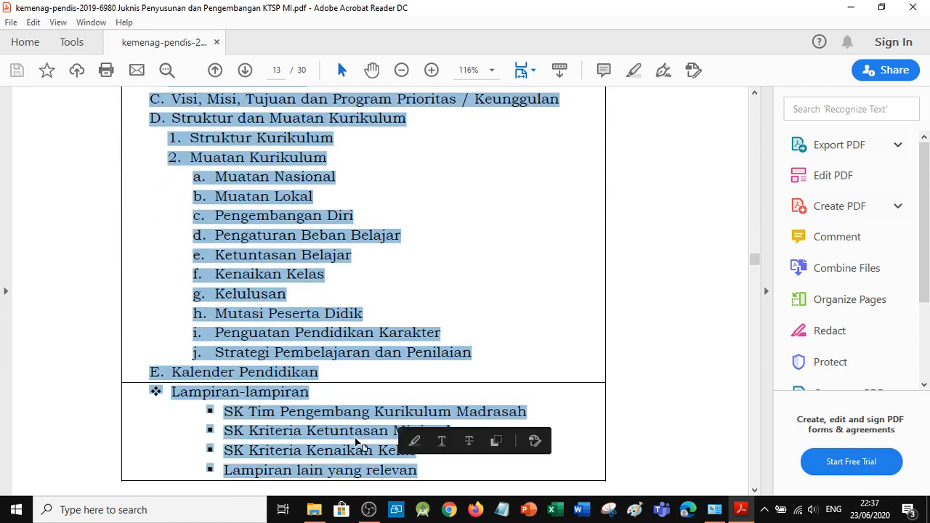
right_click(356, 435)
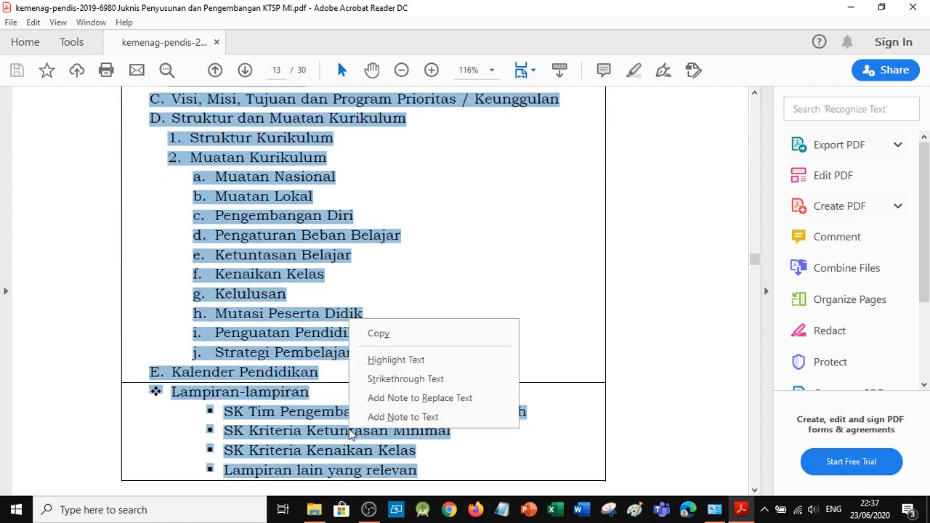
click(378, 334)
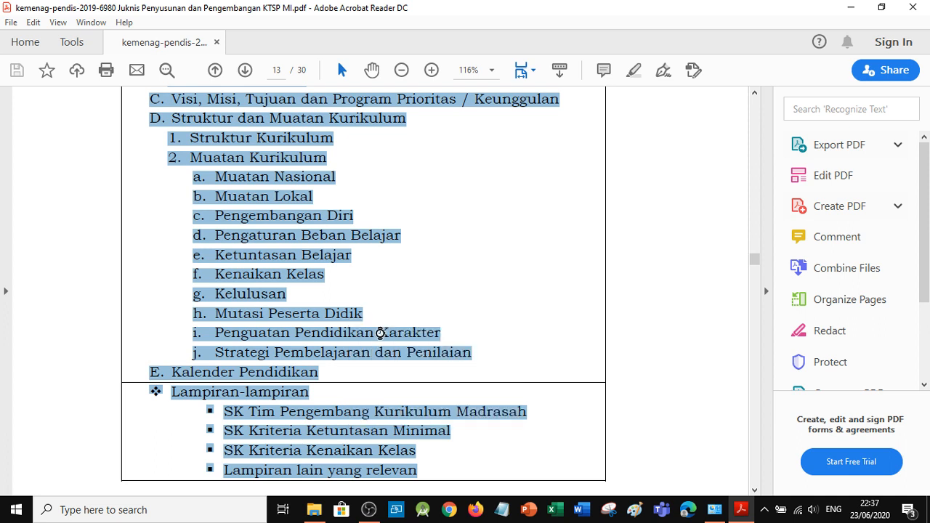
Open Microsoft Word, create a blank document and close its Navigation pane
click(587, 511)
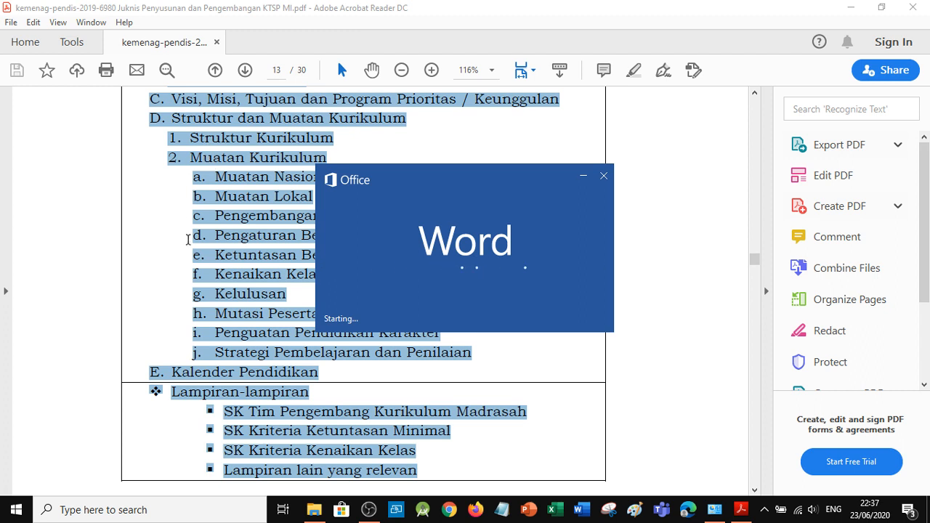
scroll(192, 238, up, 3)
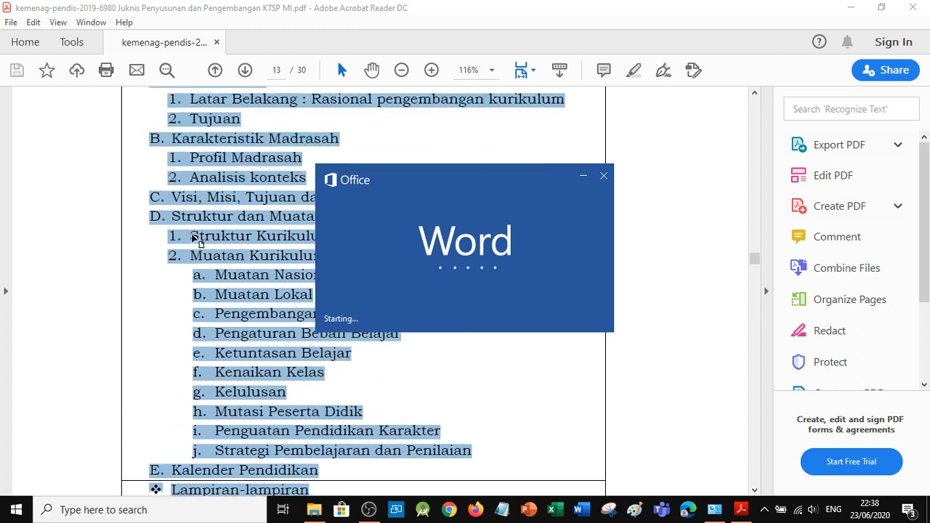
scroll(193, 239, up, 4)
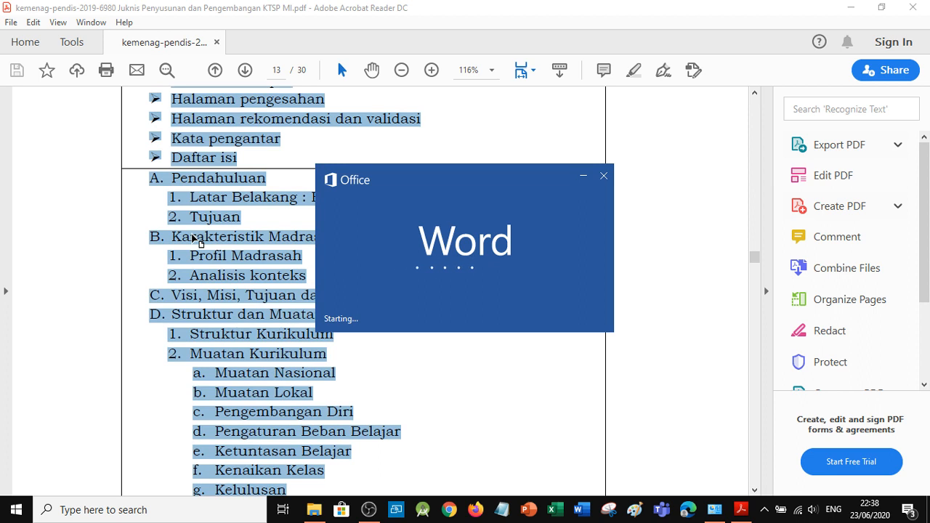
scroll(191, 234, up, 2)
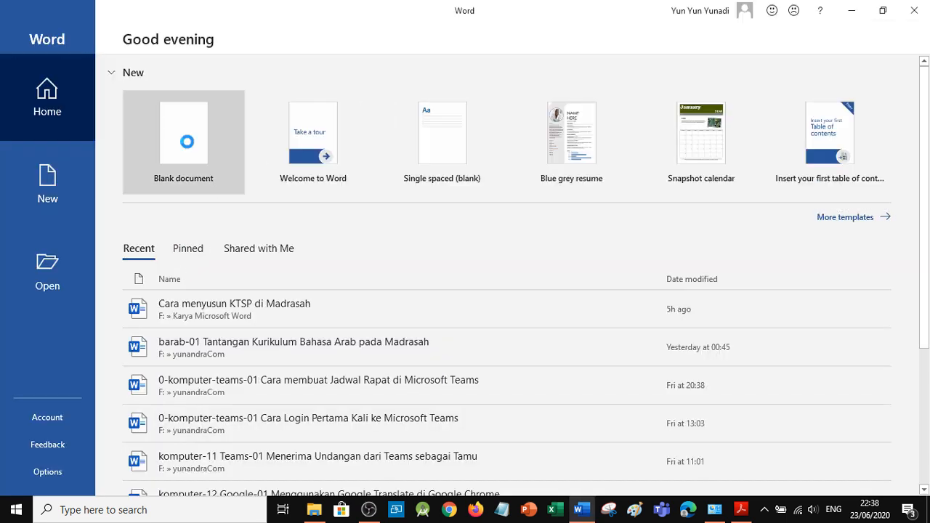
click(188, 143)
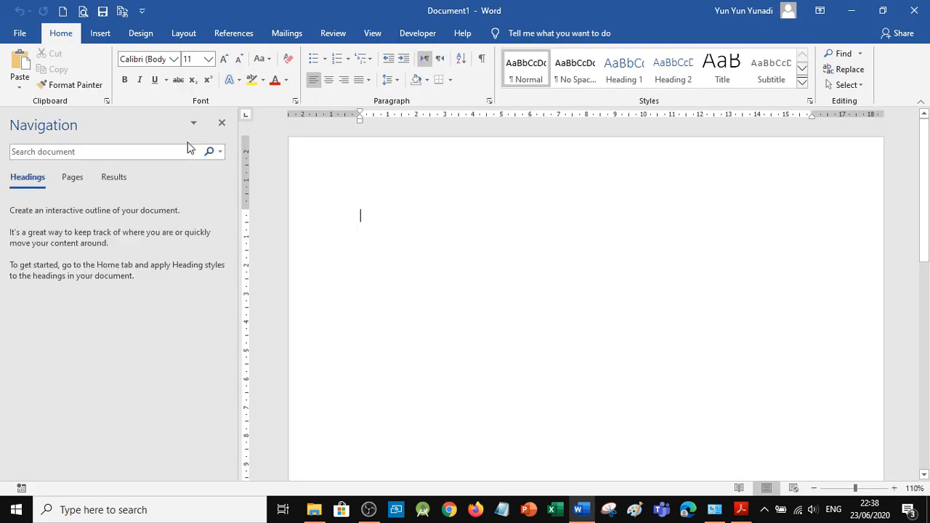
click(221, 122)
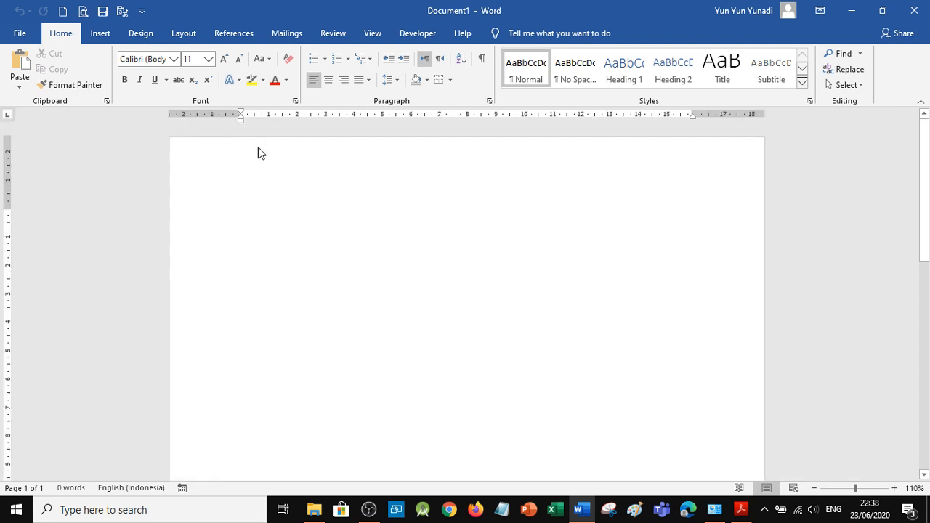
Paste the copied KTSP component list into the blank document, keeping the text only
right_click(268, 215)
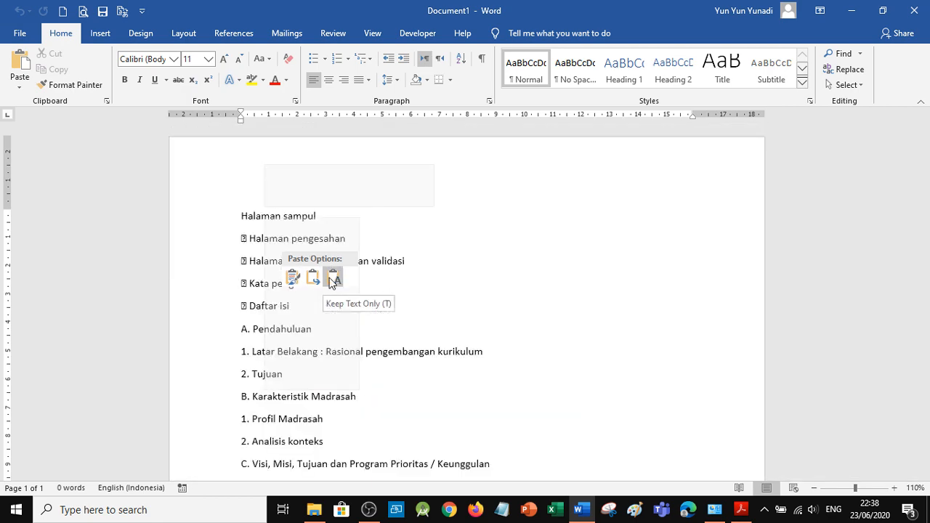
click(294, 279)
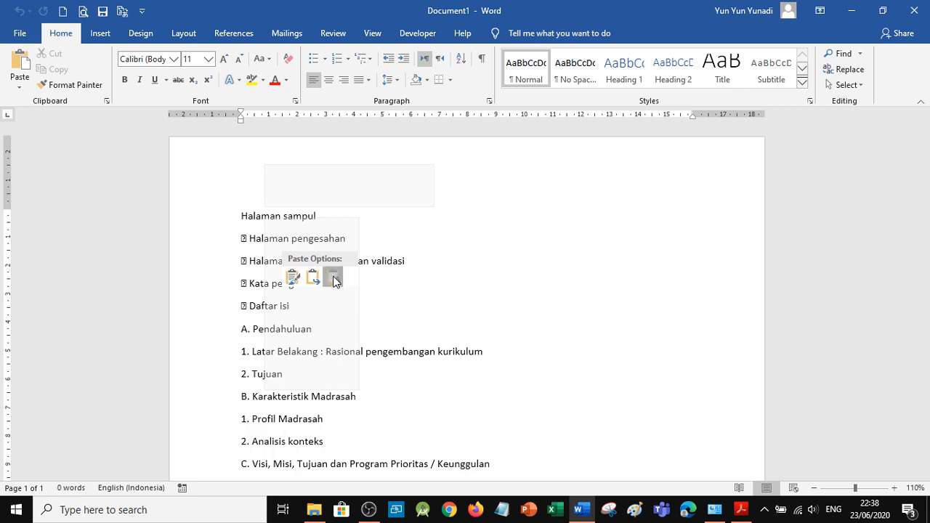
click(334, 279)
scroll(280, 273, up, 2)
scroll(280, 273, up, 5)
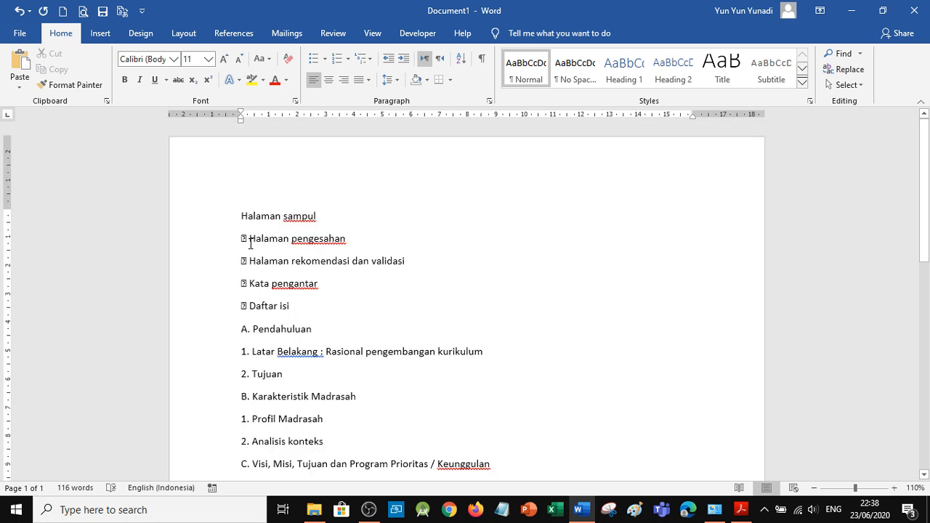
Remove the stray bullet symbols before Halaman pengesahan, Halaman rekomendasi dan validasi, Kata pengantar and Daftar isi, keeping each on its own line
key(BackSpace)
key(BackSpace)
key(BackSpace)
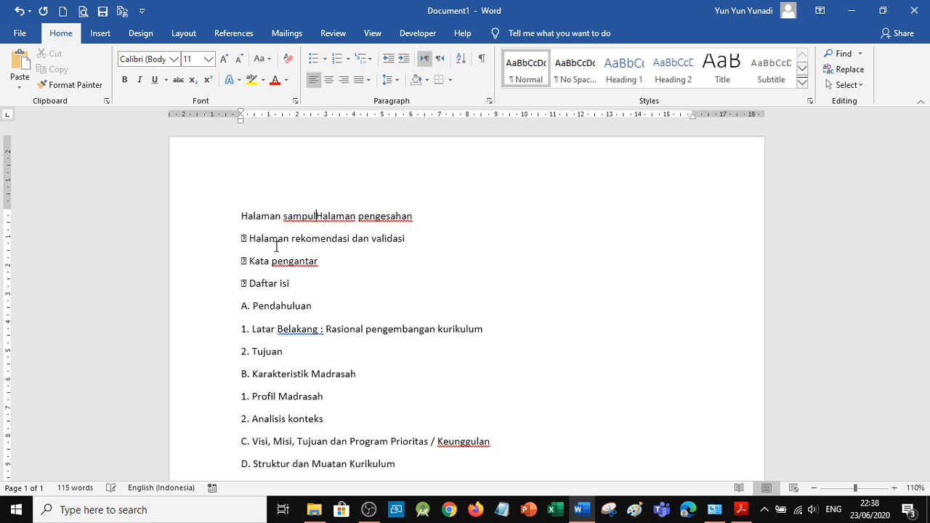
key(Return)
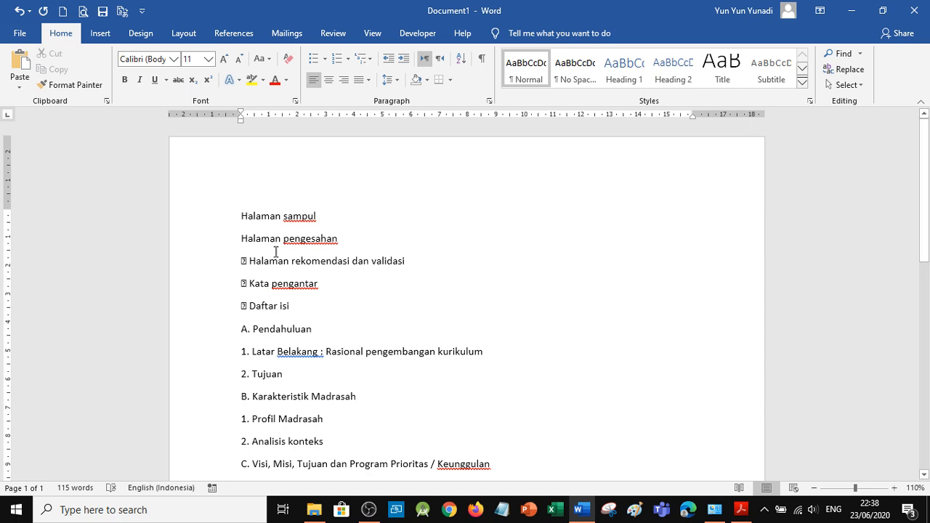
click(251, 260)
key(BackSpace)
key(BackSpace)
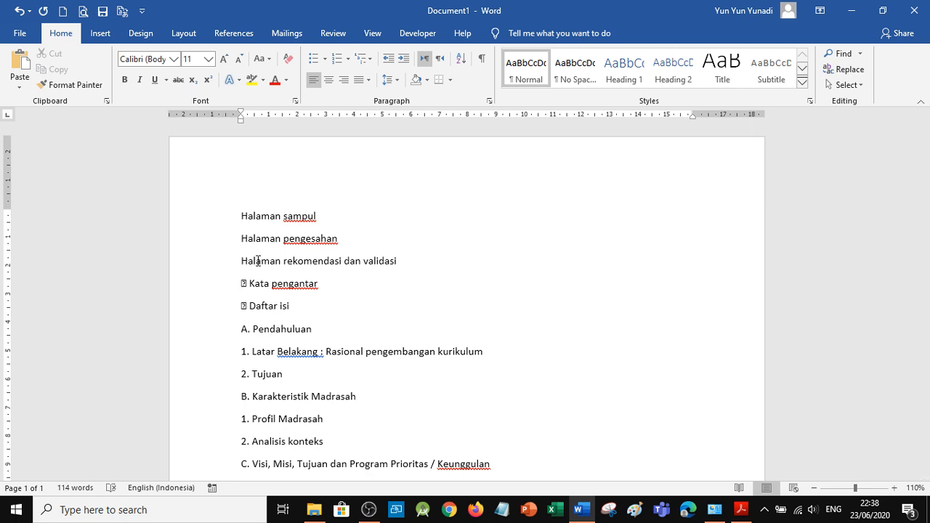
key(Down)
key(Delete)
key(Delete)
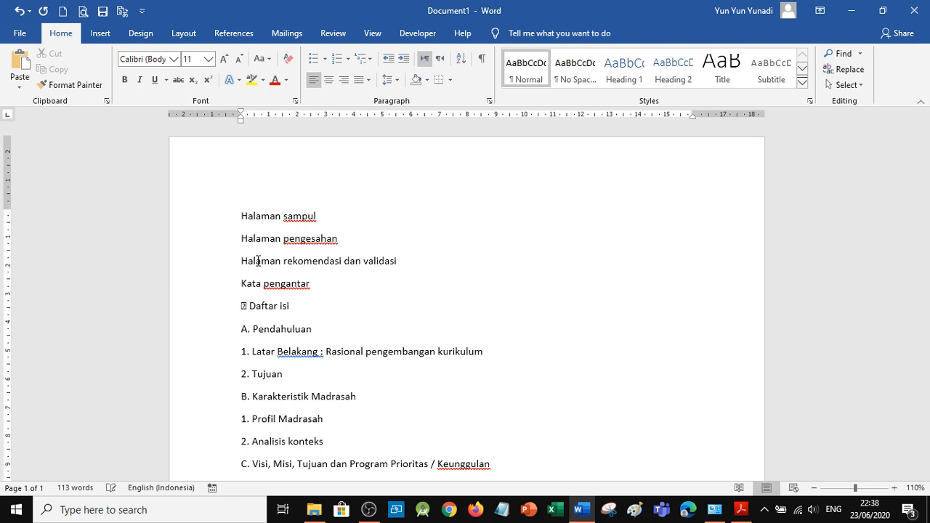
key(Down)
key(Delete)
key(Delete)
Remove the stray bullet symbols from the five closing lines, from Lampiran-lampiran through Lampiran lain yang relevan
scroll(258, 260, down, 8)
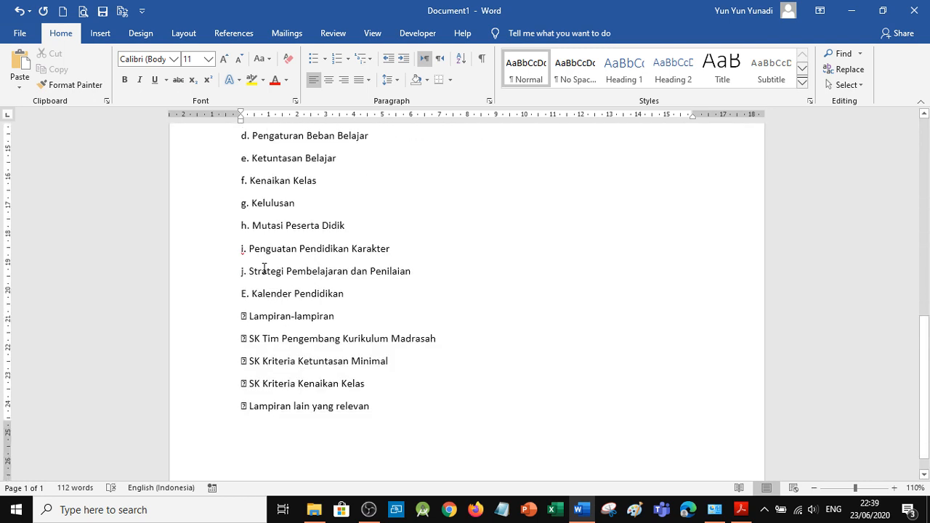
click(243, 318)
key(Delete)
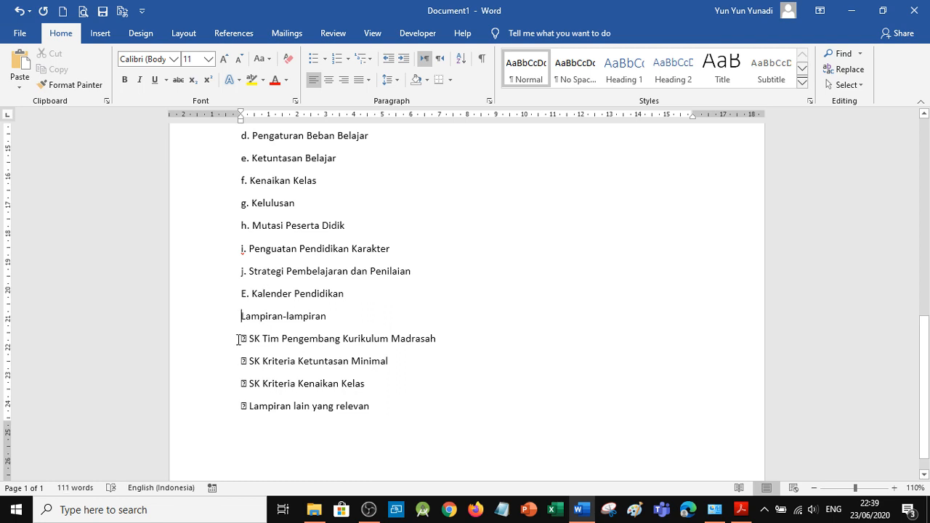
click(238, 338)
key(Delete)
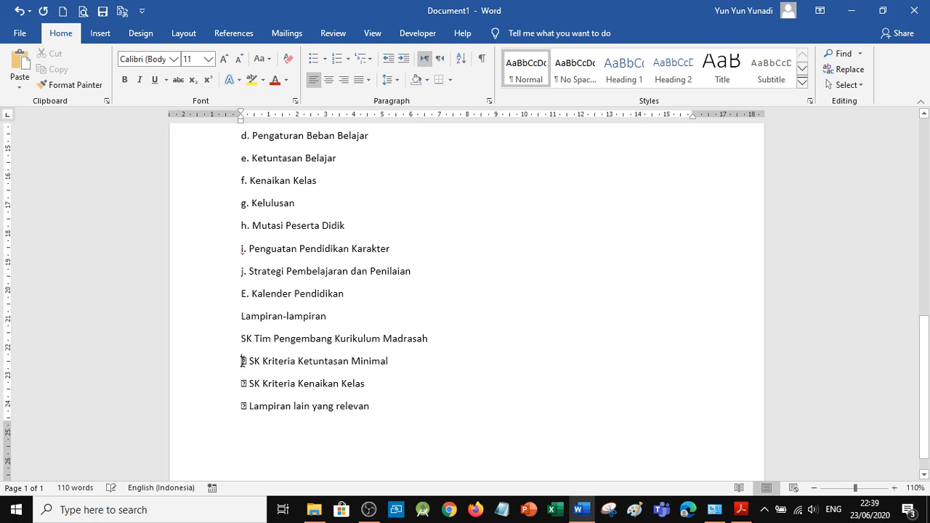
click(243, 361)
key(Delete)
key(Delete)
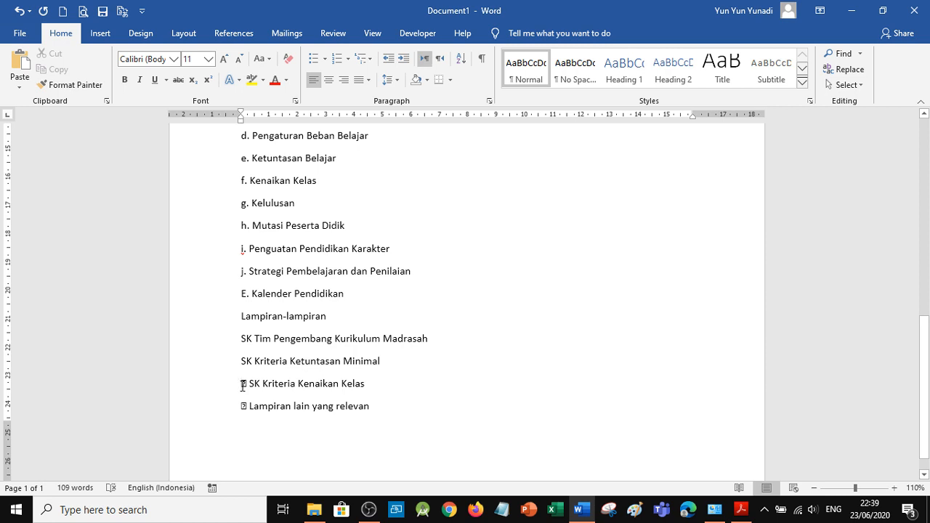
click(243, 385)
key(Delete)
key(Delete)
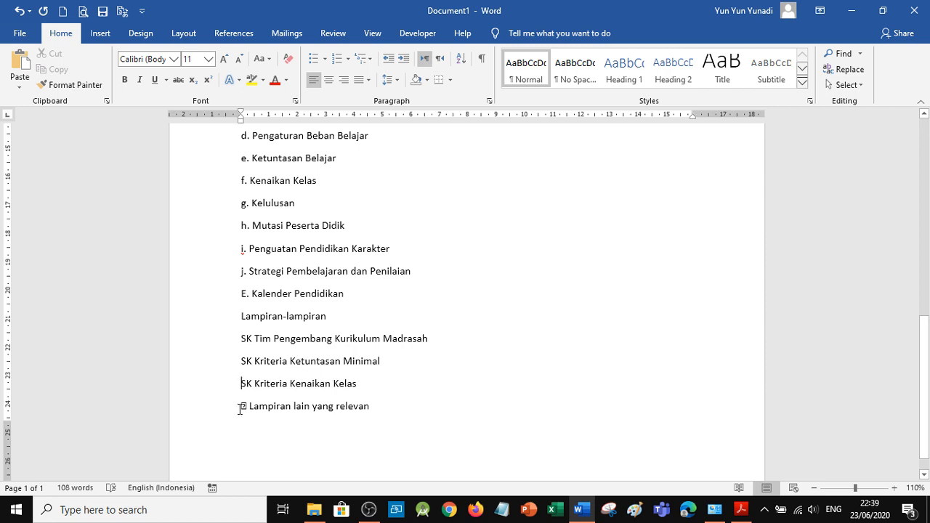
click(241, 408)
key(Delete)
key(Delete)
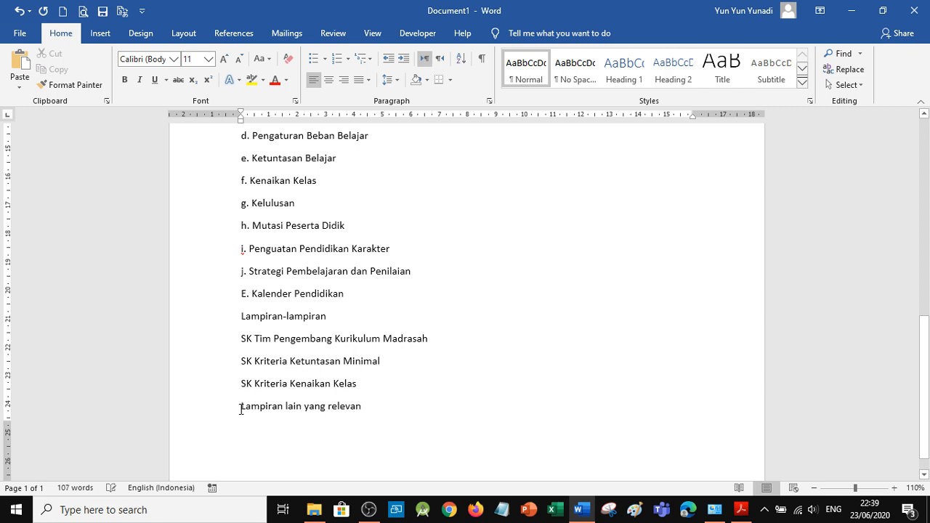
Apply the Heading 1 style to the whole list from Halaman sampul through Lampiran lain yang relevan
scroll(286, 404, up, 7)
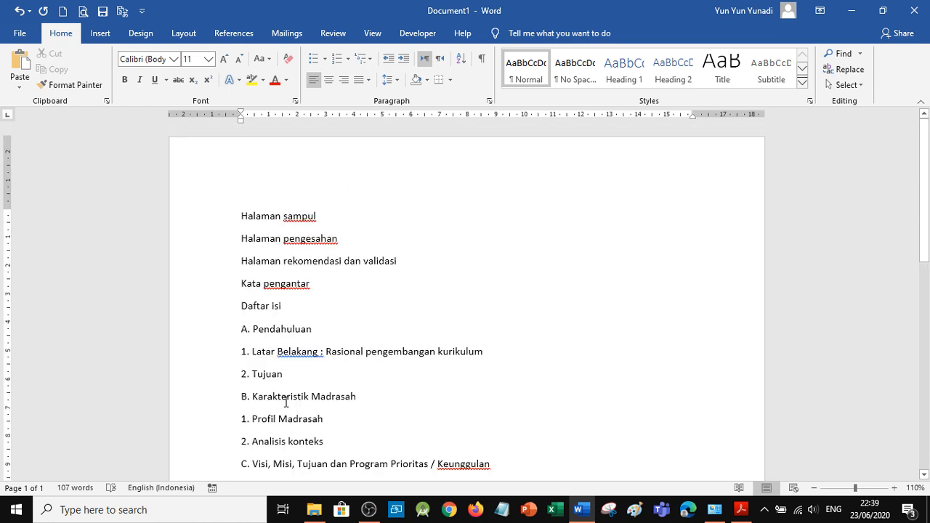
scroll(295, 366, down, 6)
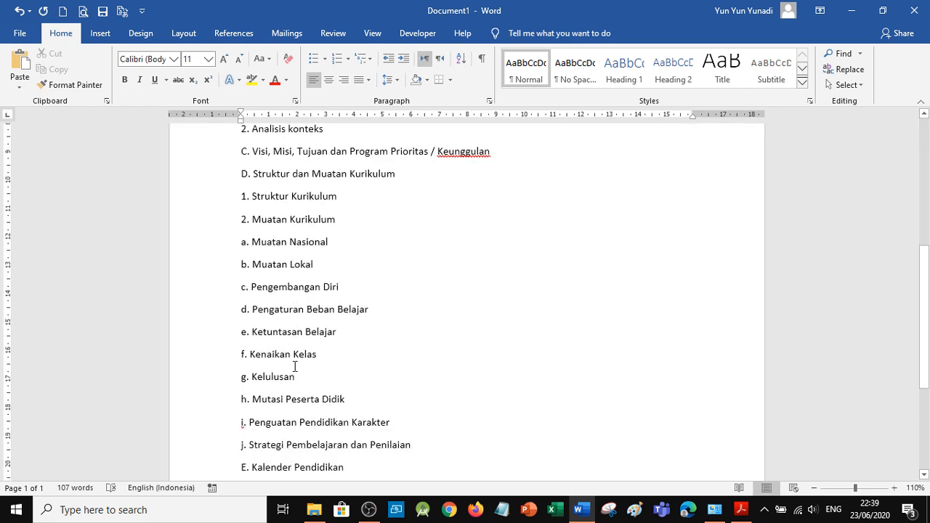
scroll(295, 366, up, 6)
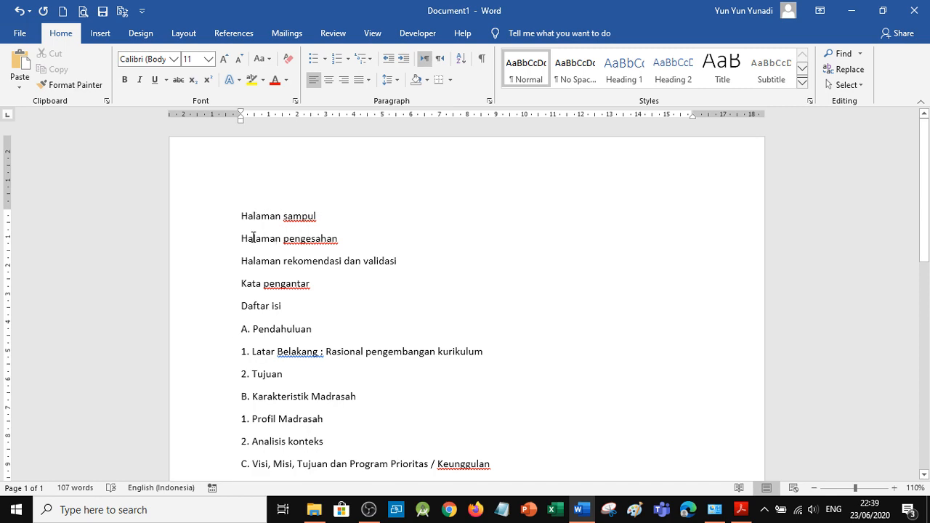
scroll(301, 454, down, 1)
scroll(301, 454, down, 3)
scroll(300, 454, up, 4)
drag(262, 218, 392, 436)
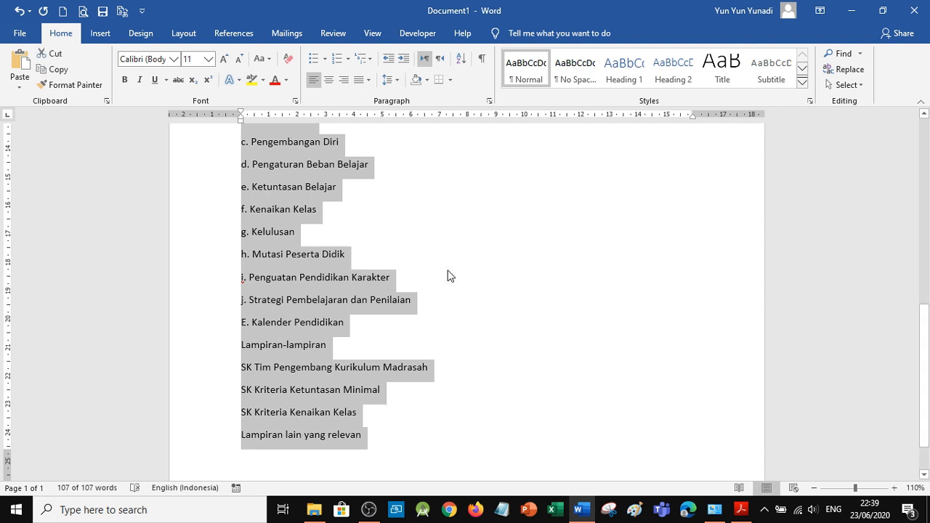
scroll(448, 275, up, 4)
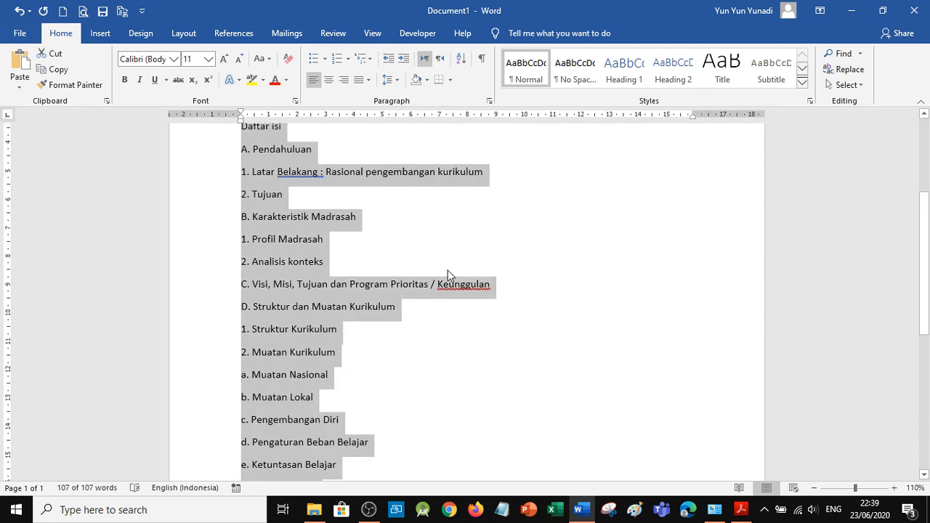
scroll(444, 274, up, 2)
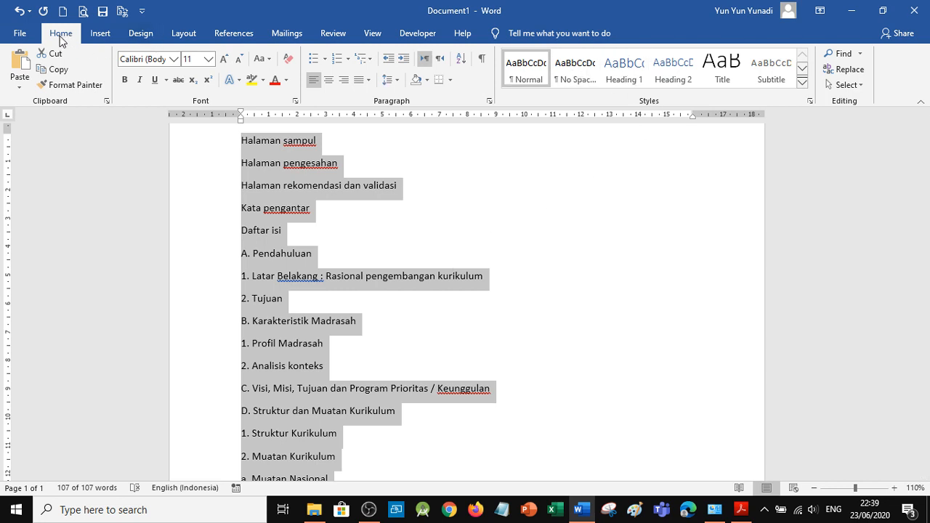
click(627, 76)
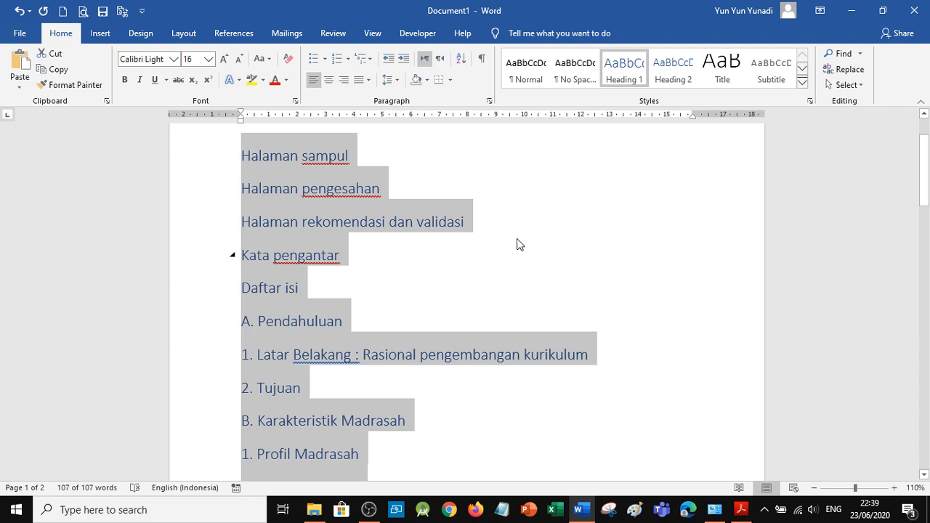
Modify the Heading 1 style to use black, bold Times New Roman text
scroll(520, 244, up, 2)
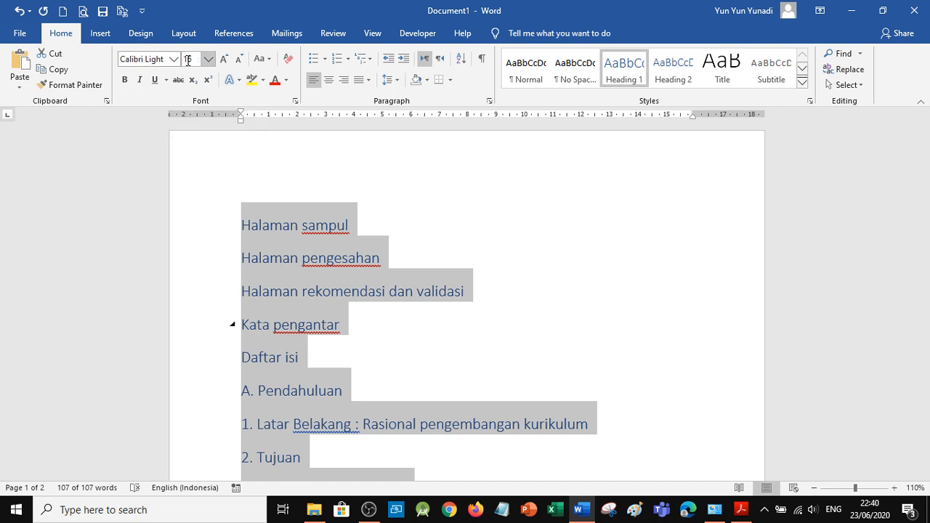
right_click(622, 69)
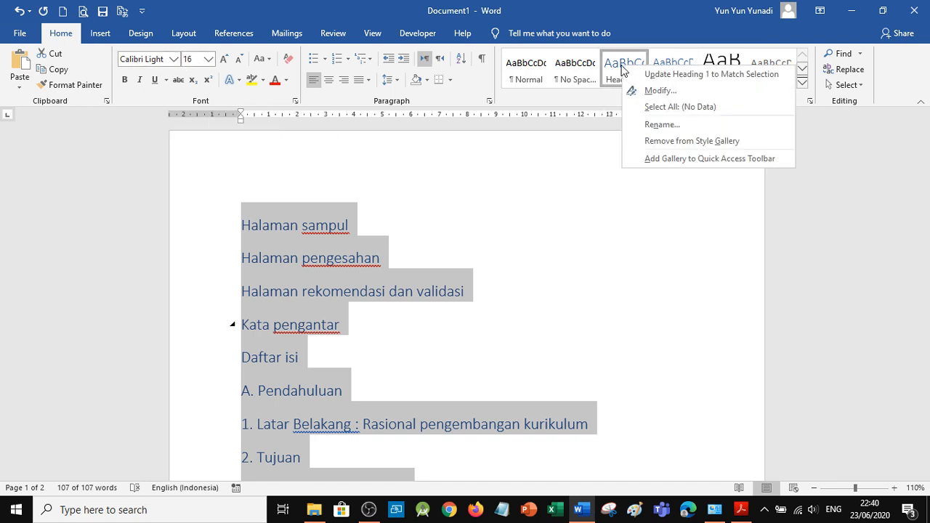
click(666, 90)
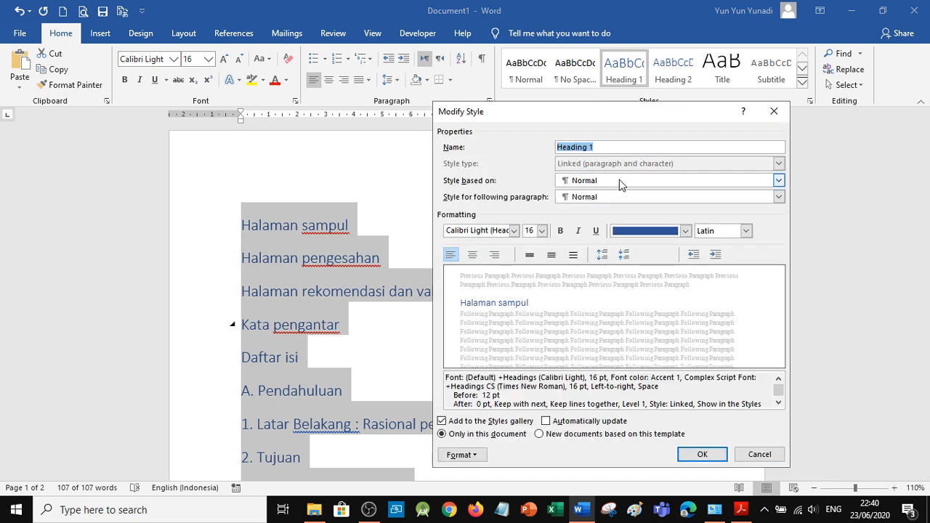
click(686, 232)
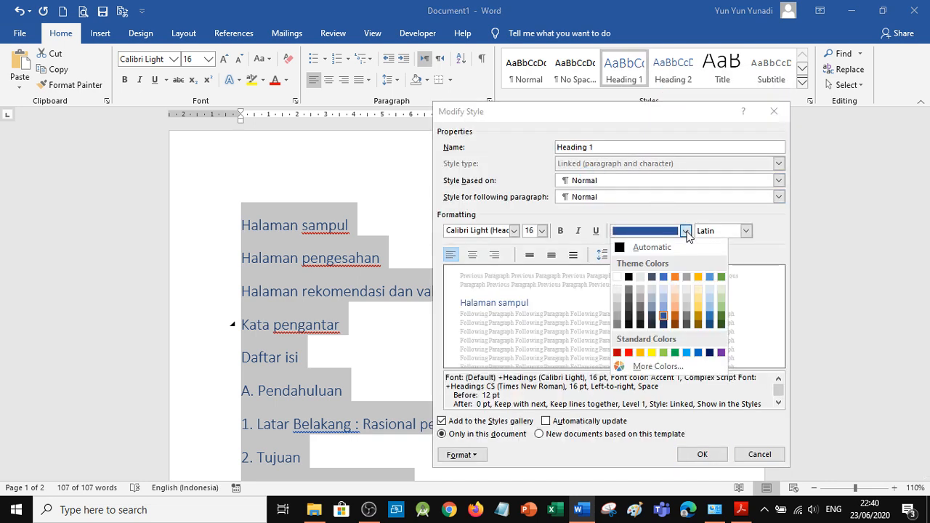
click(628, 276)
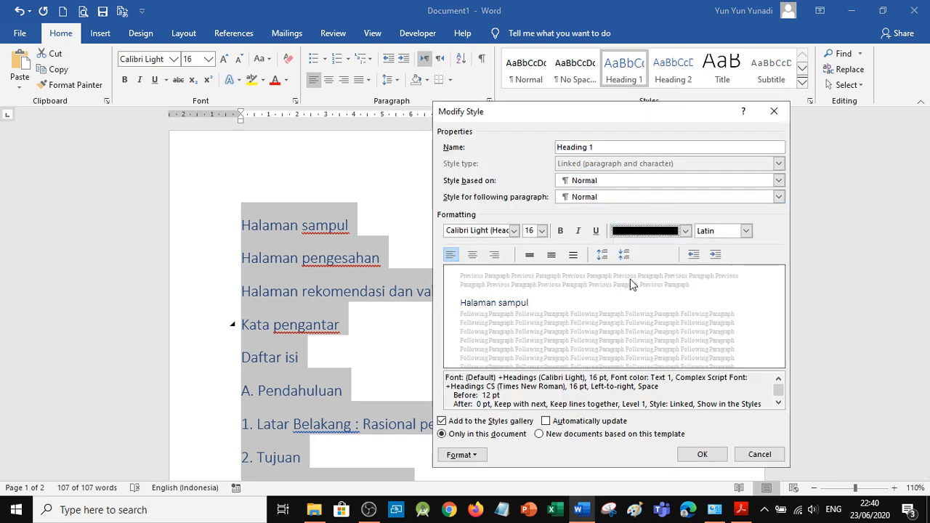
click(514, 231)
click(497, 277)
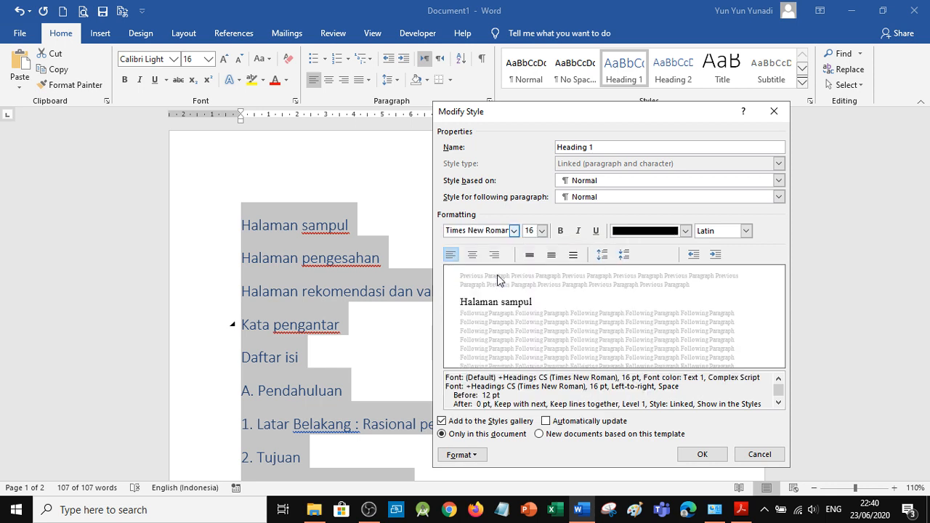
click(561, 231)
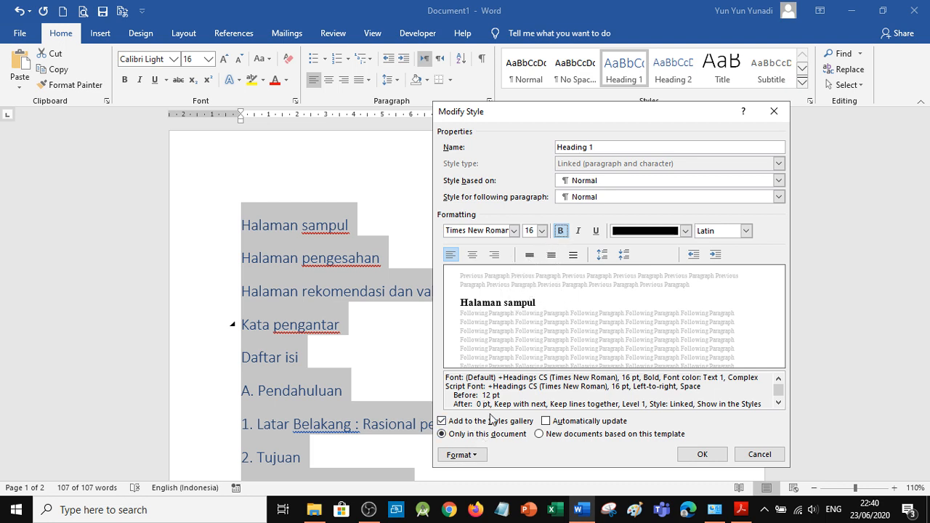
Set the Heading 1 style's paragraph spacing to 0 pt before, 12 pt after and 1.5 lines, and save the style changes
click(466, 457)
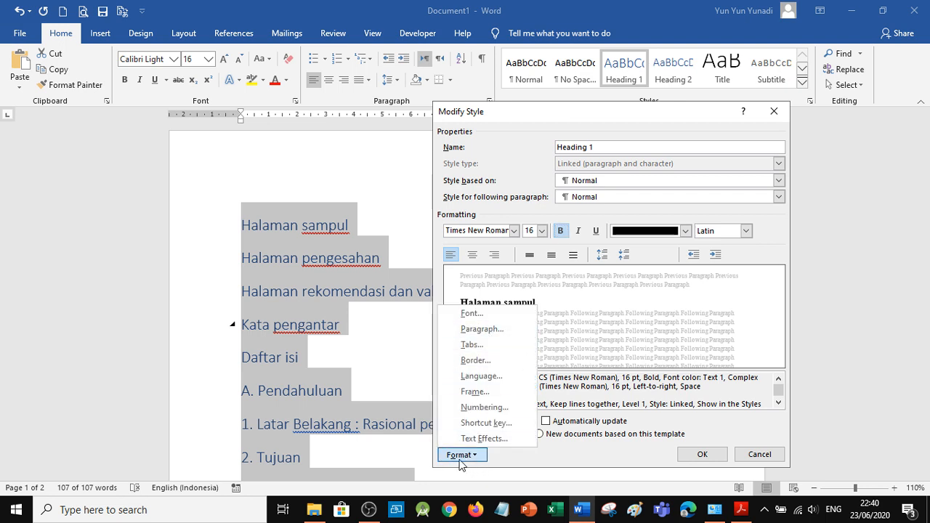
click(476, 329)
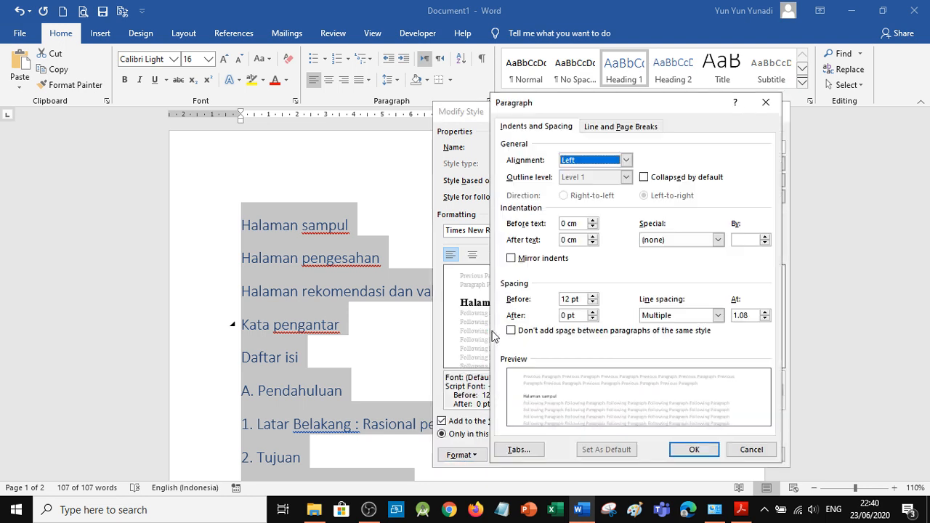
click(594, 303)
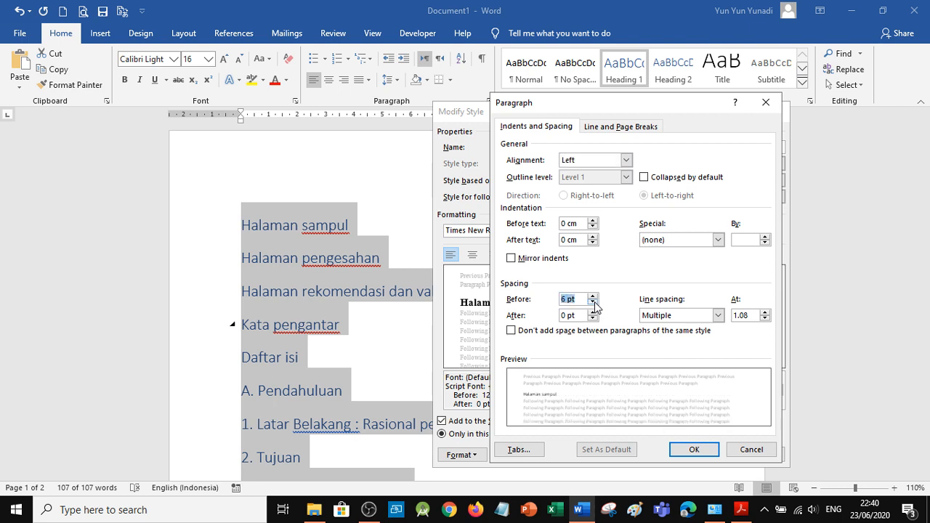
click(718, 318)
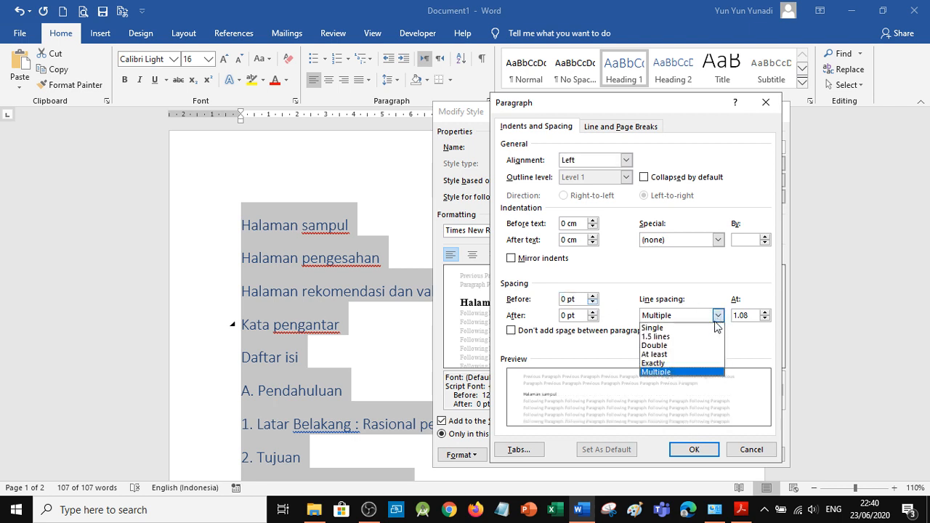
click(680, 337)
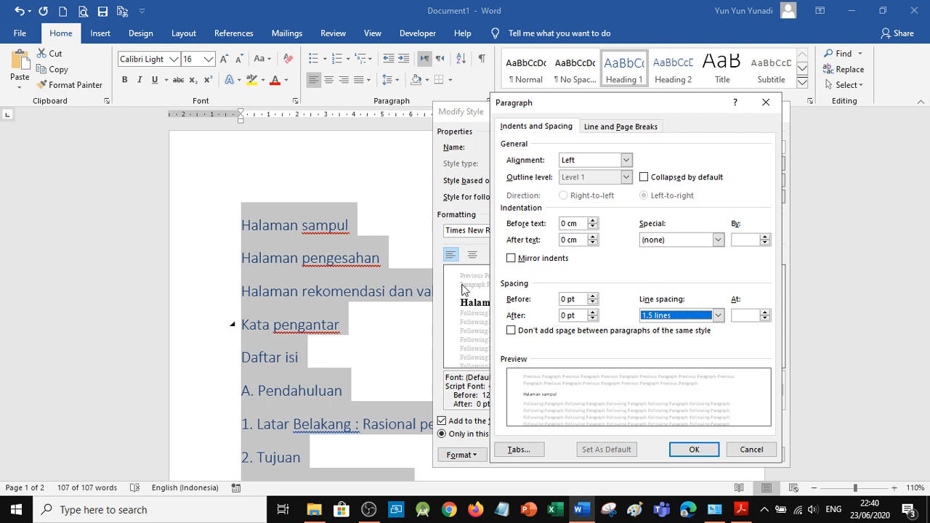
click(593, 312)
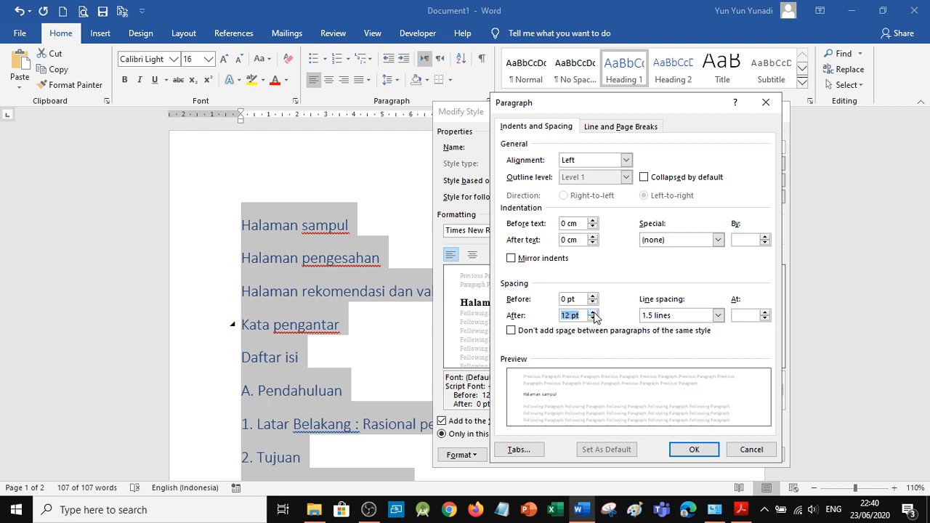
click(695, 451)
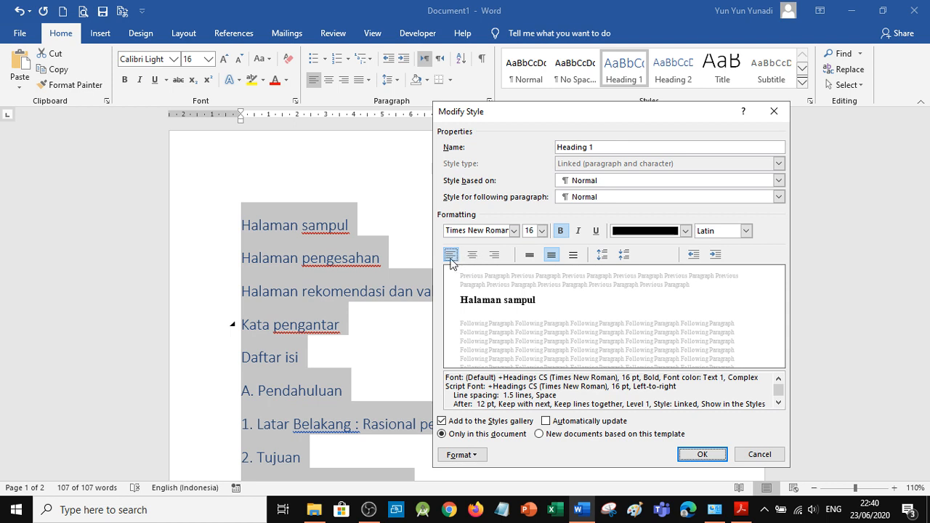
click(696, 454)
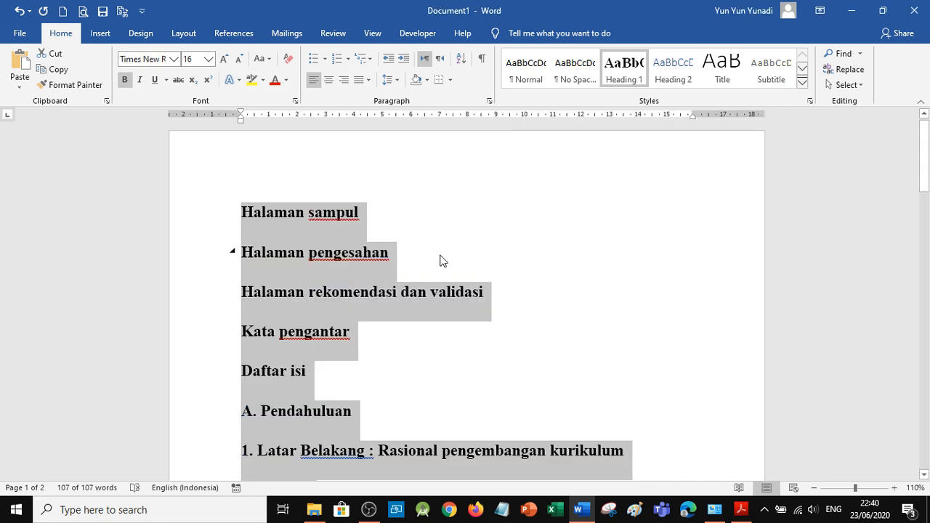
Deselect the list and show the Navigation pane with the document's headings
click(442, 256)
scroll(437, 269, down, 2)
scroll(437, 268, up, 2)
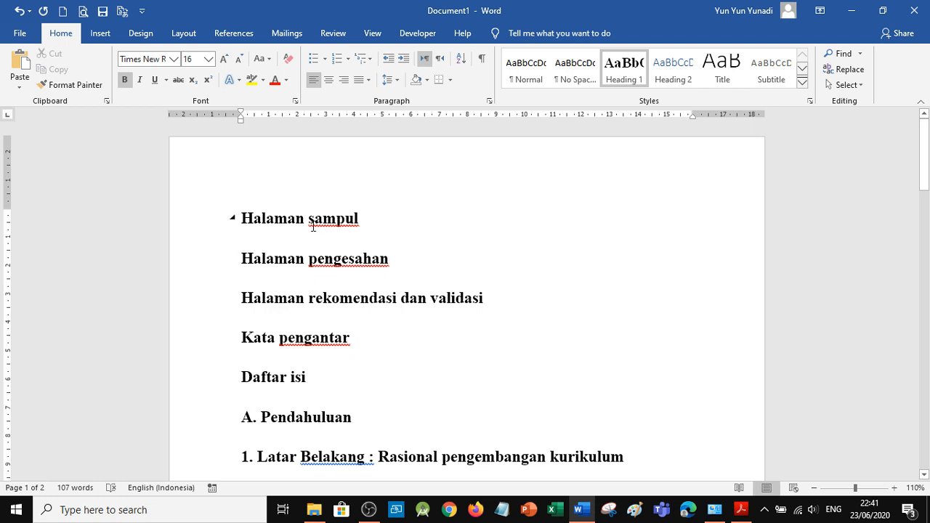
click(373, 34)
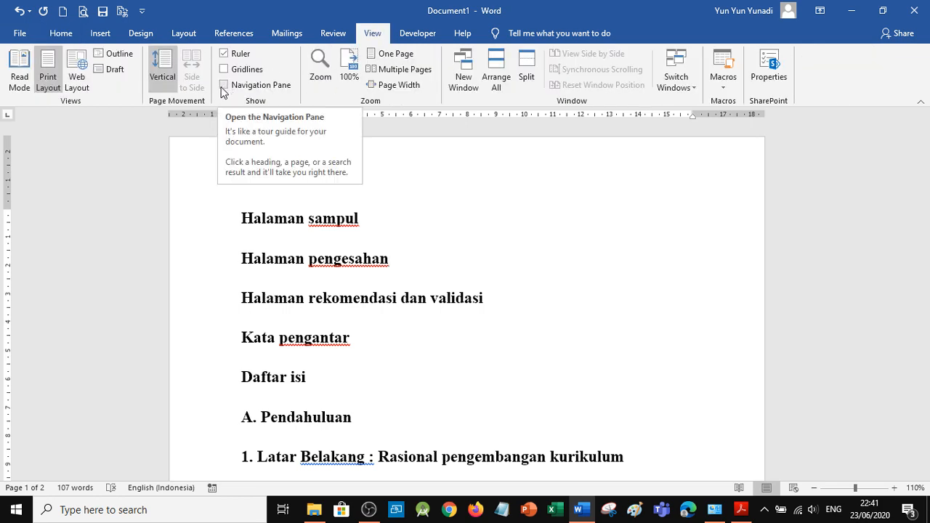
click(225, 85)
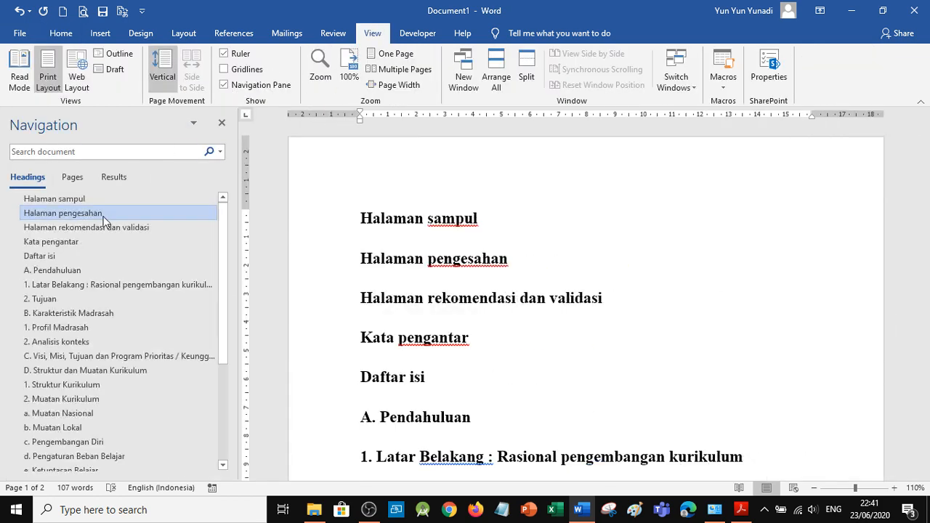
Examine the headings list from Halaman sampul to the attachments and jump to the Latar Belakang and Tujuan entries under Pendahuluan
scroll(80, 345, down, 4)
scroll(78, 342, up, 4)
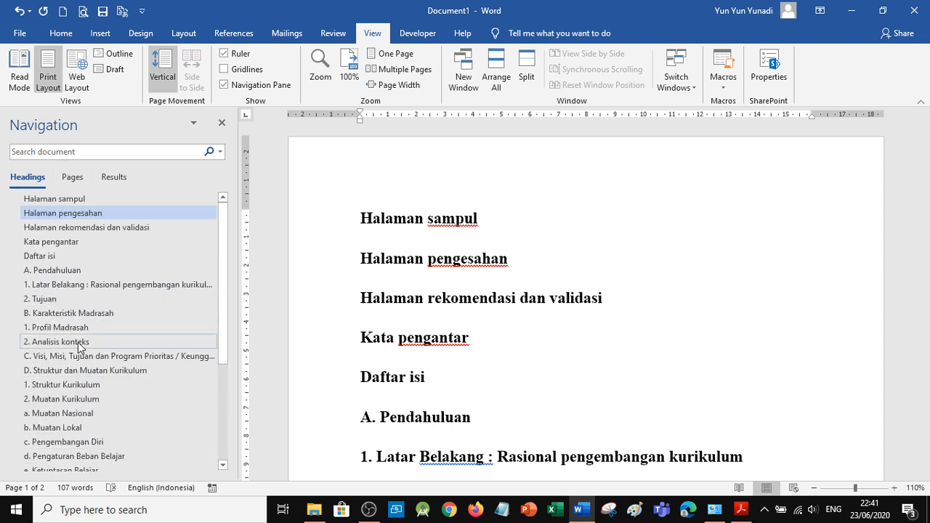
scroll(67, 389, down, 4)
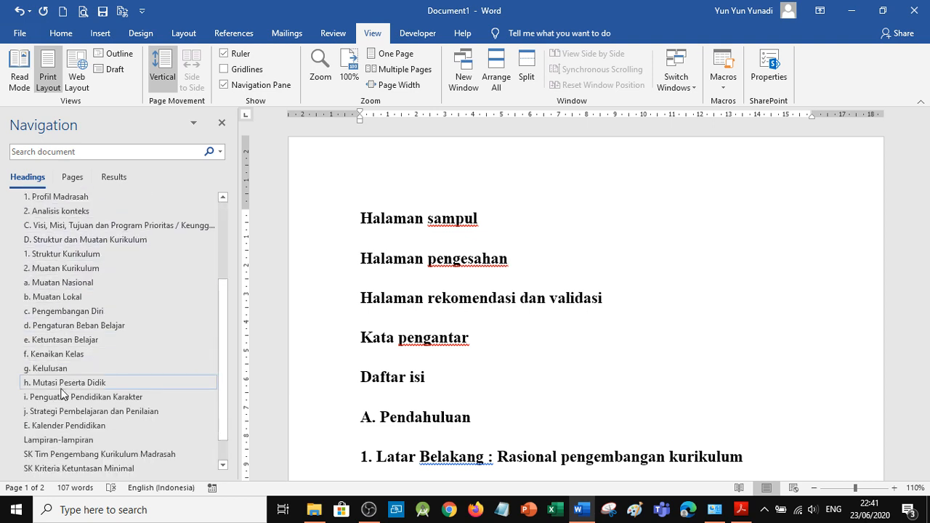
scroll(65, 421, up, 4)
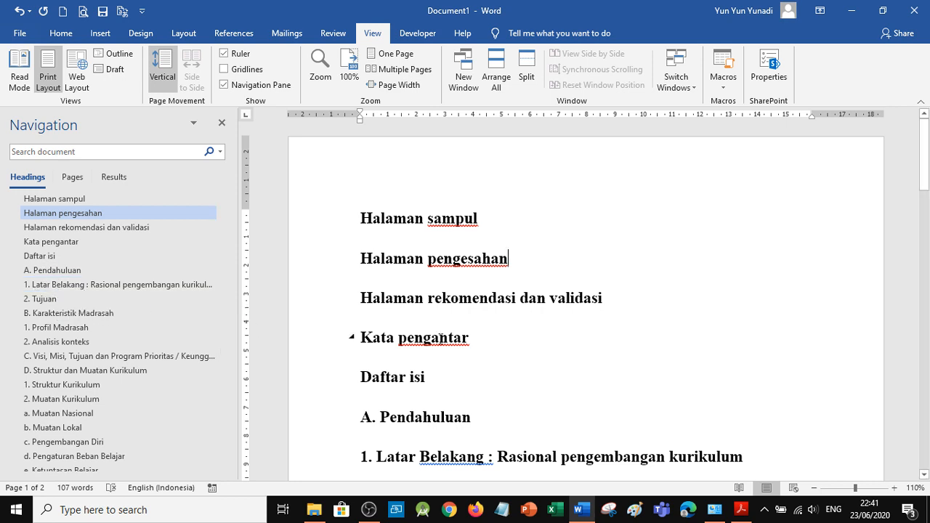
scroll(538, 367, down, 3)
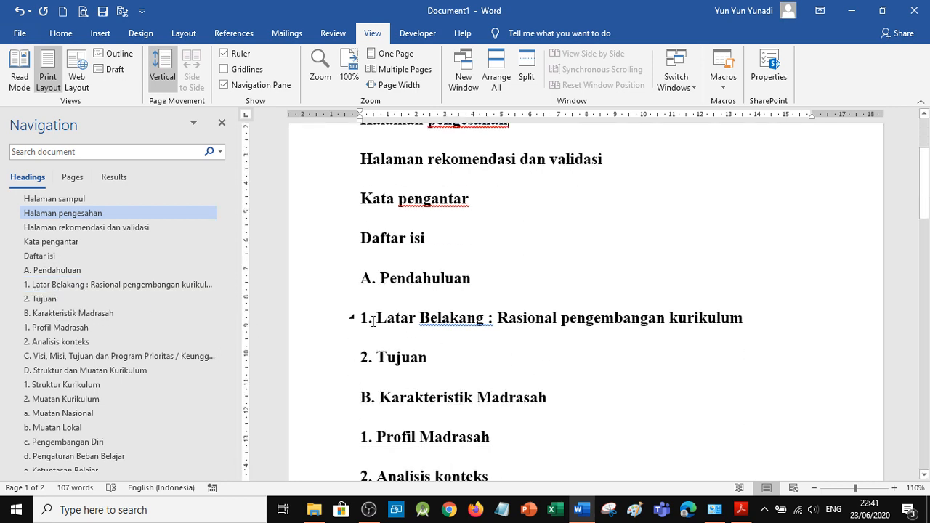
drag(376, 320, 412, 334)
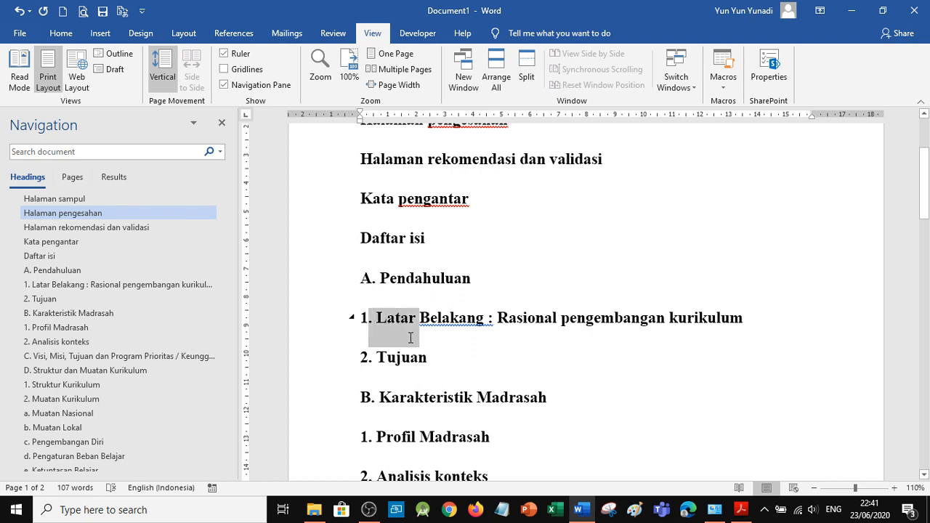
click(53, 283)
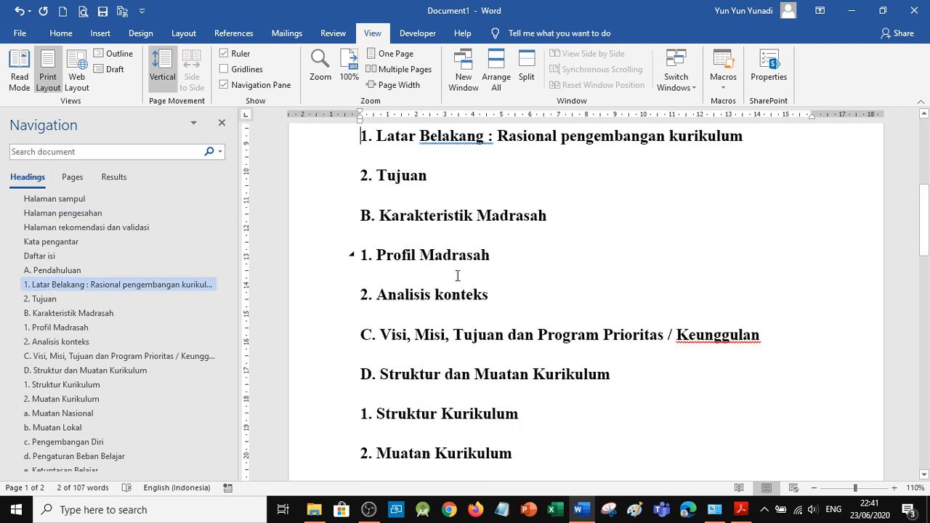
click(50, 300)
click(67, 285)
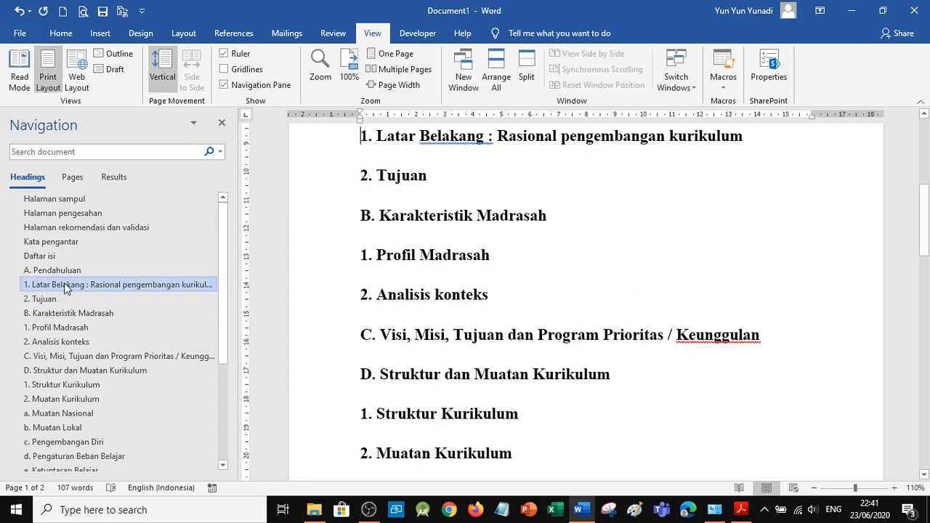
Apply the Heading 2 style to the Latar Belakang and Tujuan entries under A. Pendahuluan
scroll(525, 246, up, 1)
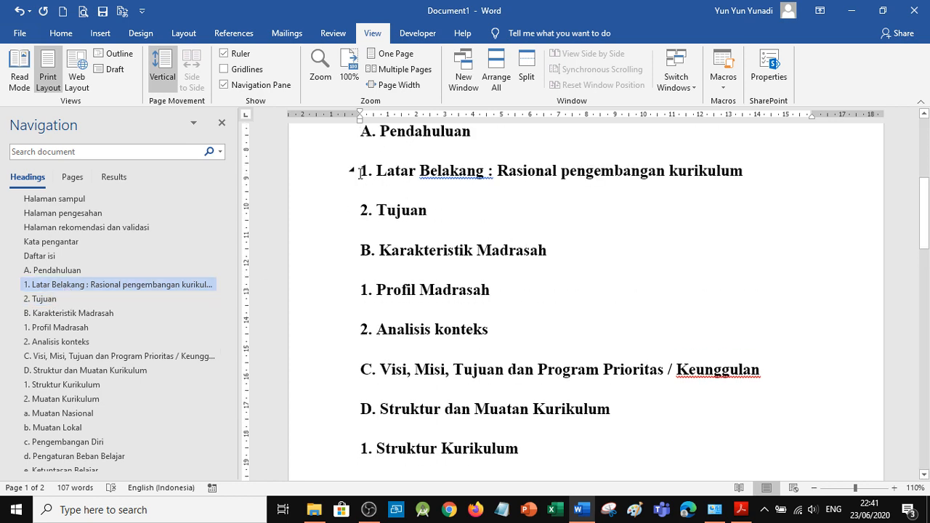
drag(359, 173, 428, 207)
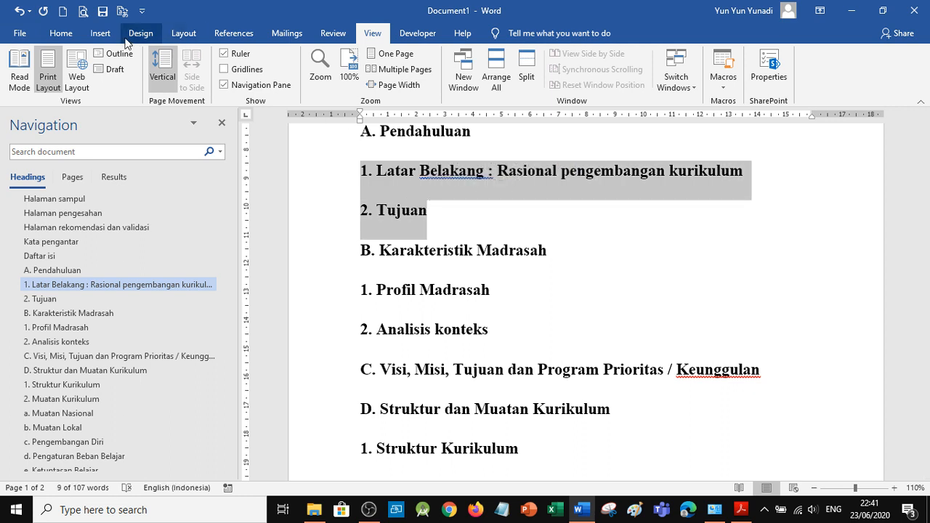
click(64, 33)
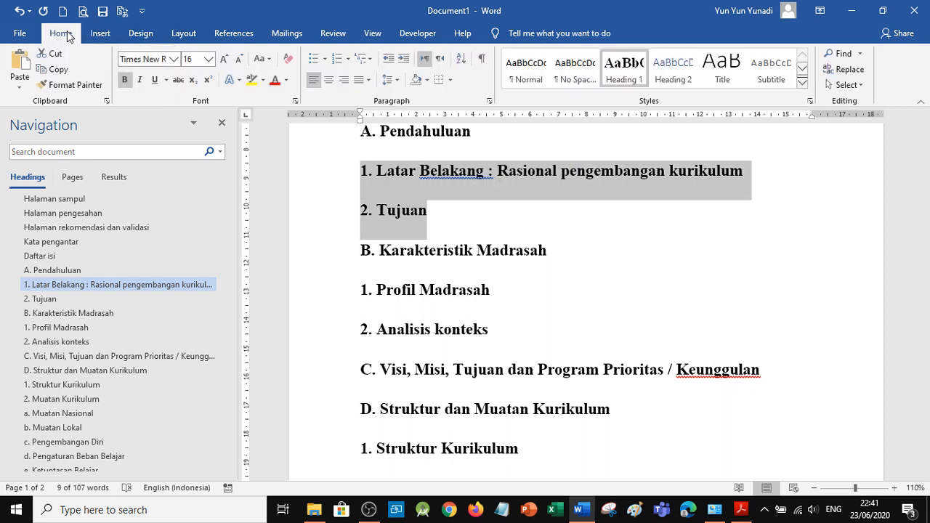
click(672, 73)
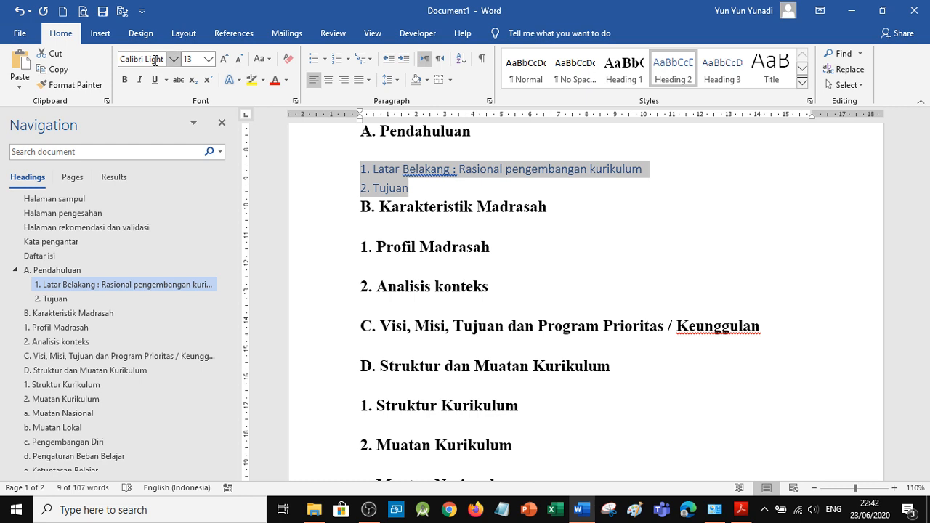
Modify the Heading 2 style to use black, bold Times New Roman (Headings CS) text
right_click(670, 68)
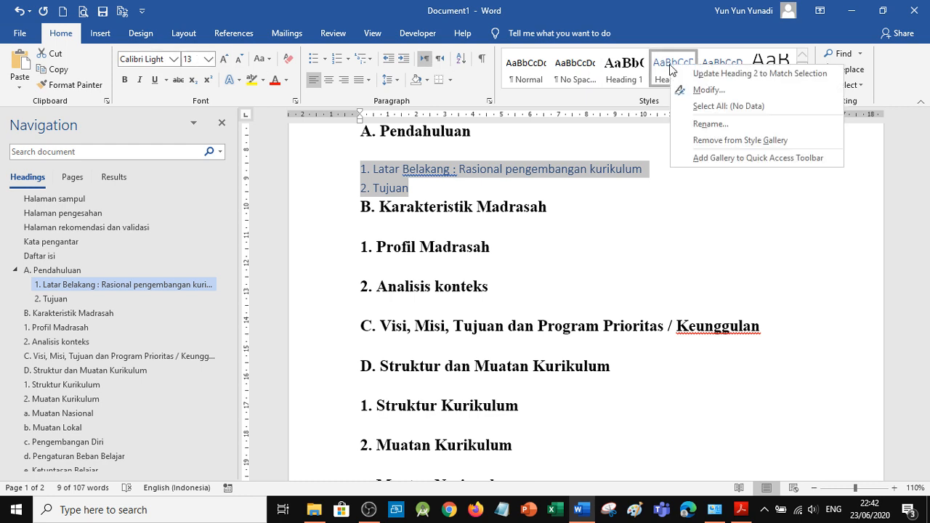
click(708, 90)
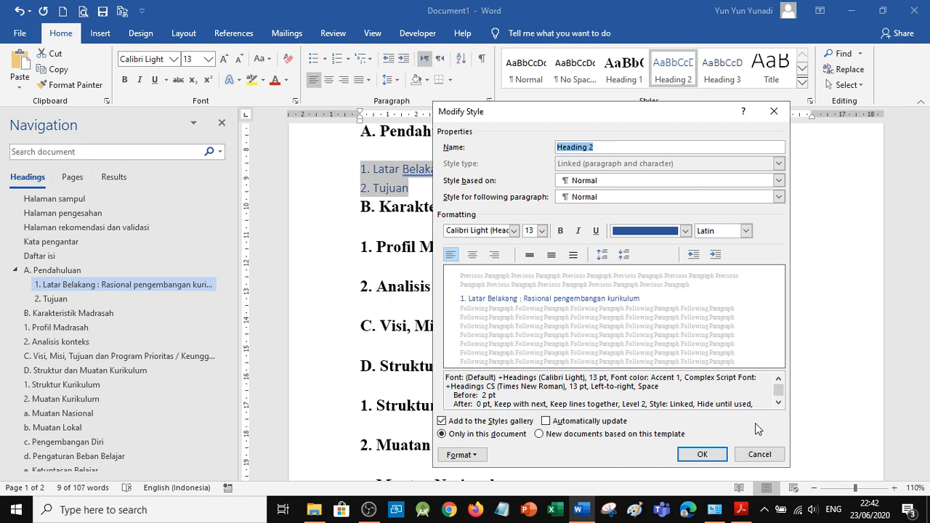
click(685, 230)
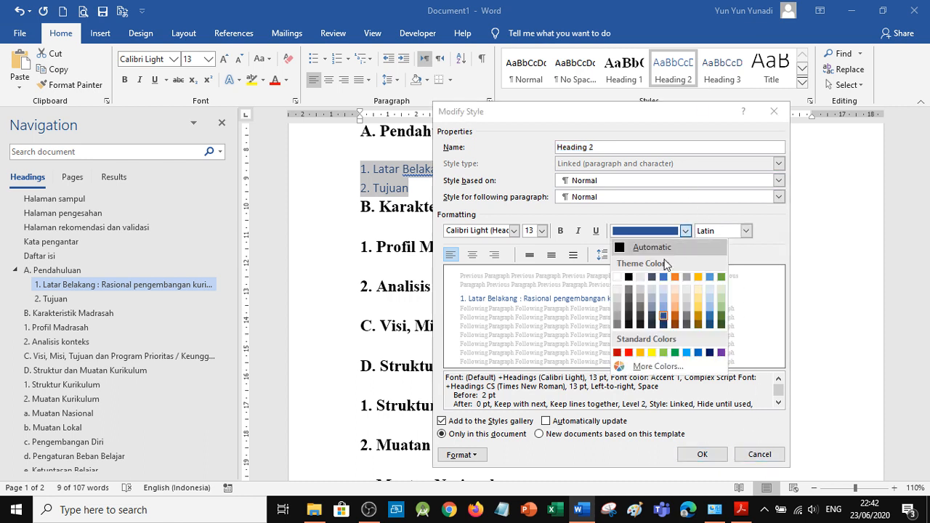
click(628, 280)
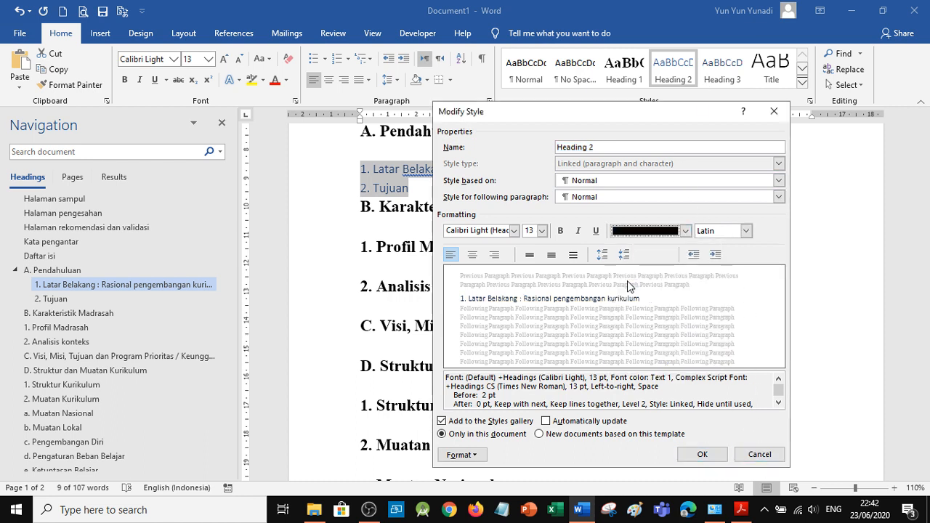
click(514, 231)
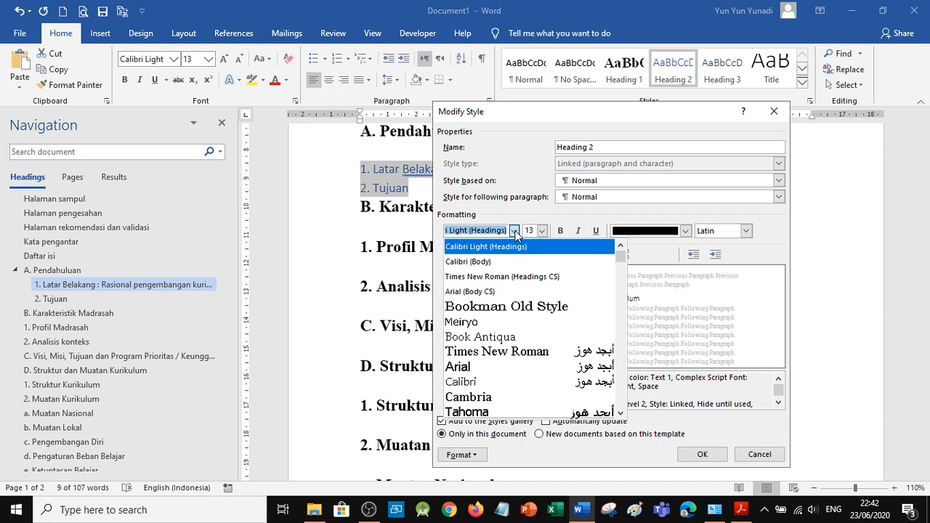
click(507, 276)
click(560, 231)
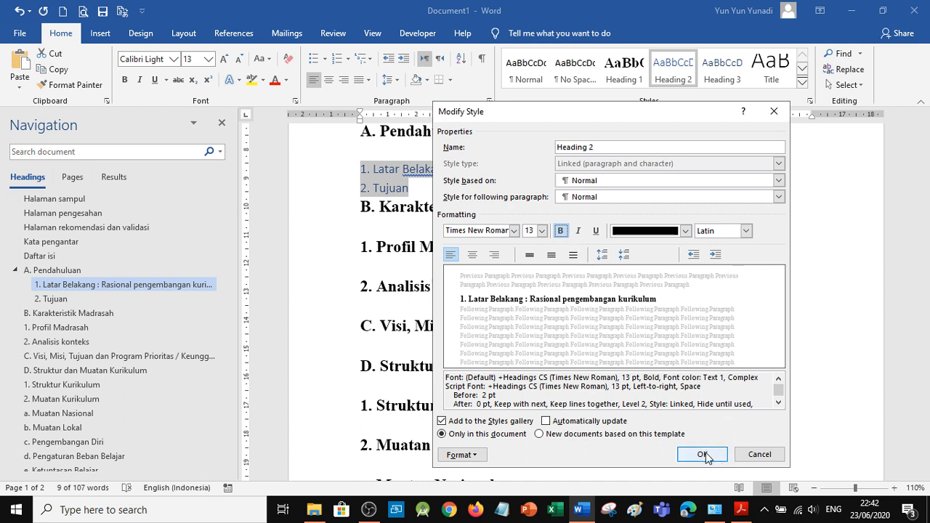
Set the Heading 2 style's paragraph spacing to 0 pt before, 12 pt after and 1.5 lines, and save the style changes
click(462, 456)
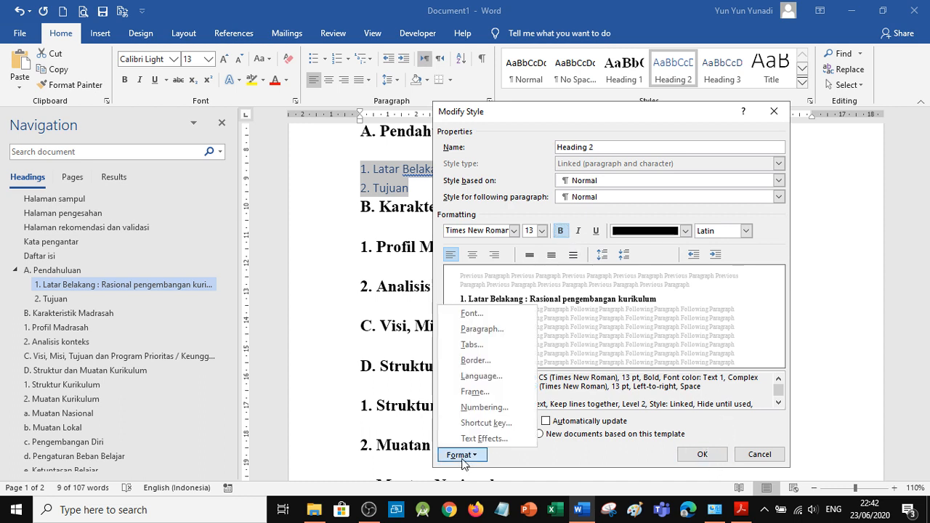
click(488, 329)
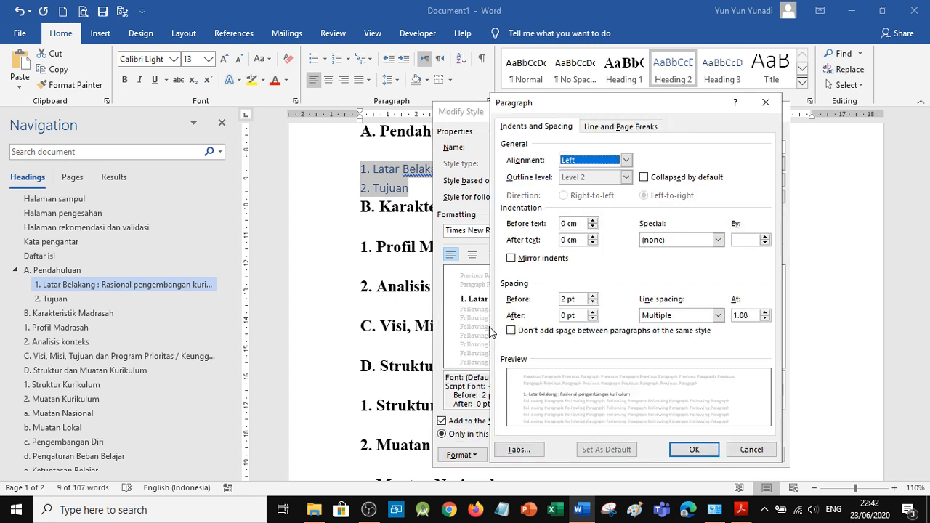
click(593, 303)
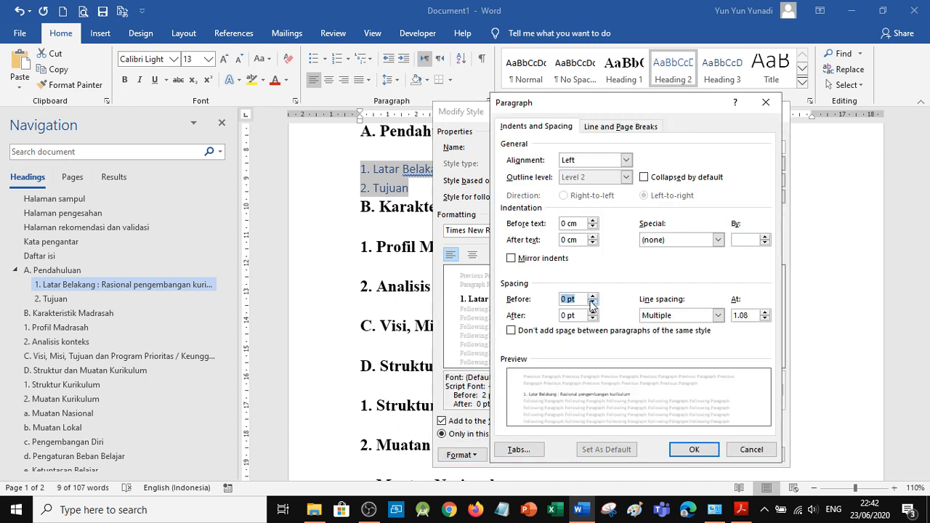
click(718, 316)
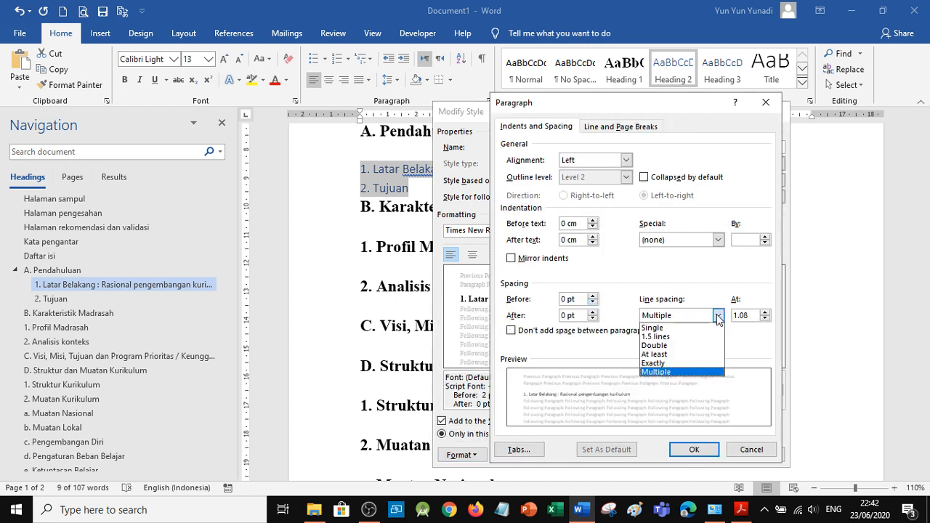
click(678, 337)
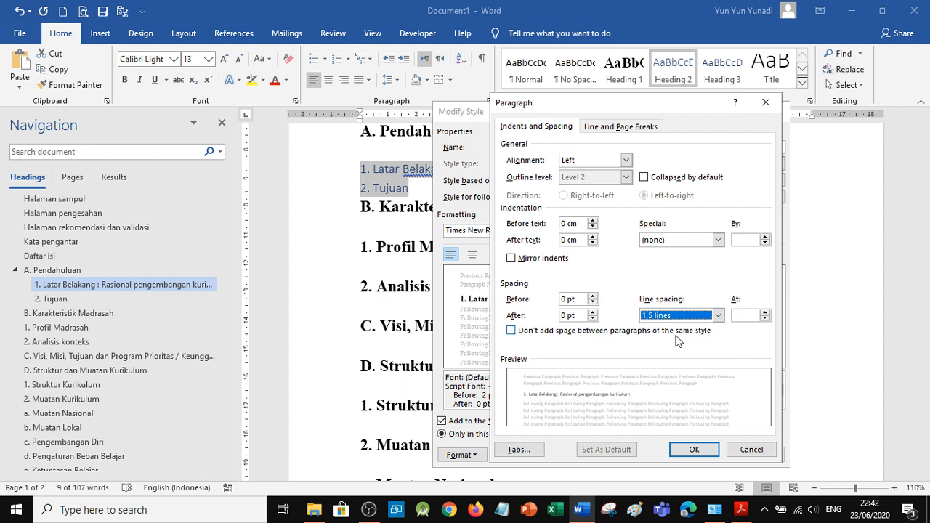
click(592, 312)
click(592, 312)
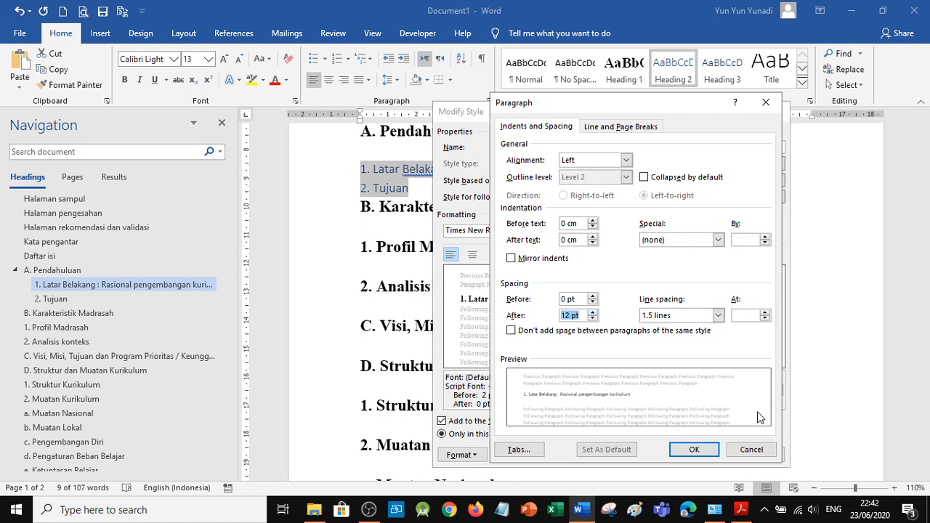
click(694, 449)
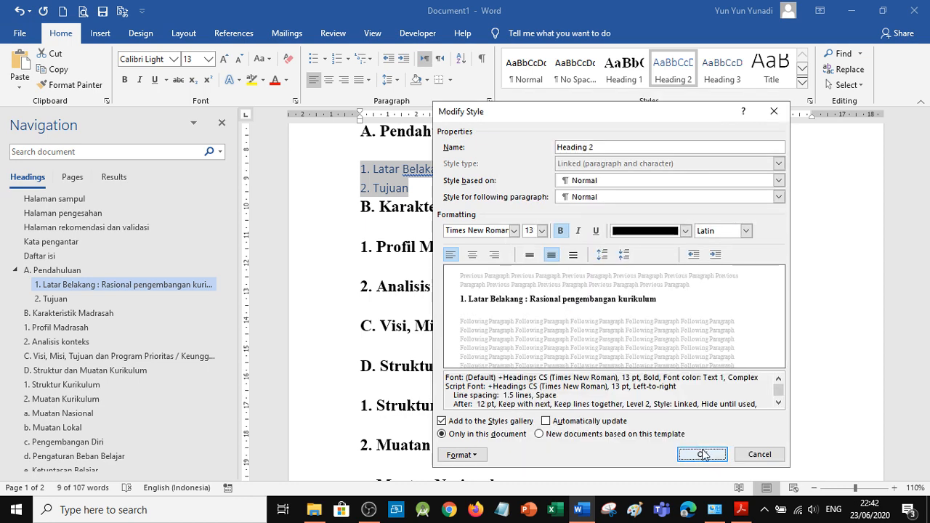
click(701, 455)
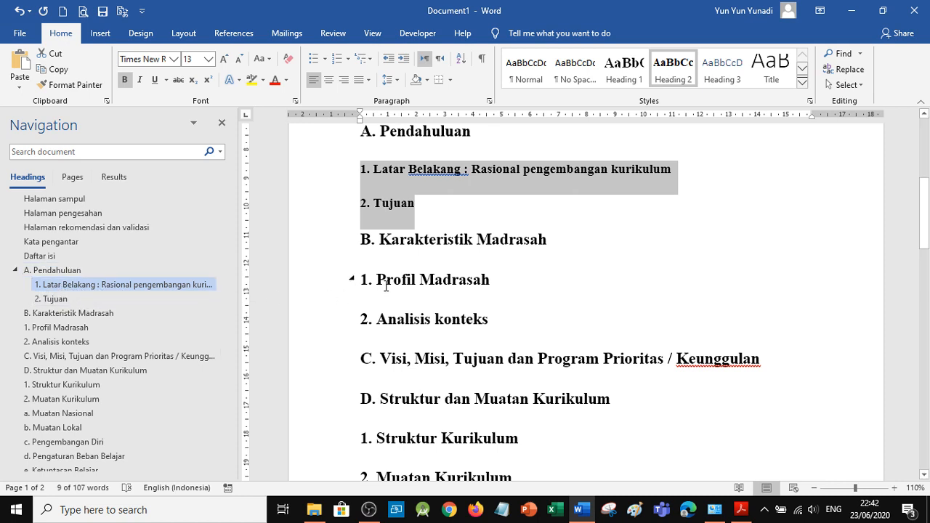
Apply the Heading 2 style to Profil Madrasah and Analisis konteks under section B, and Struktur Kurikulum and Muatan Kurikulum under section D
drag(386, 285, 473, 320)
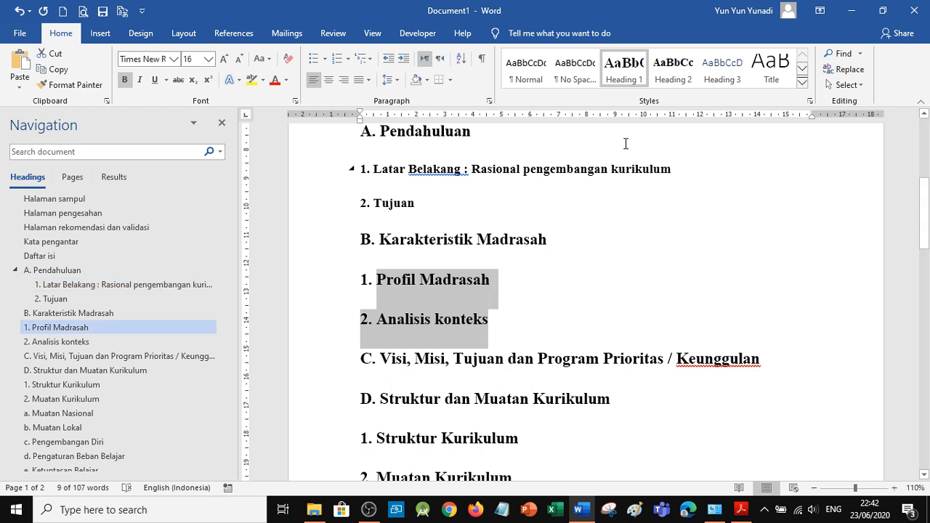
click(673, 67)
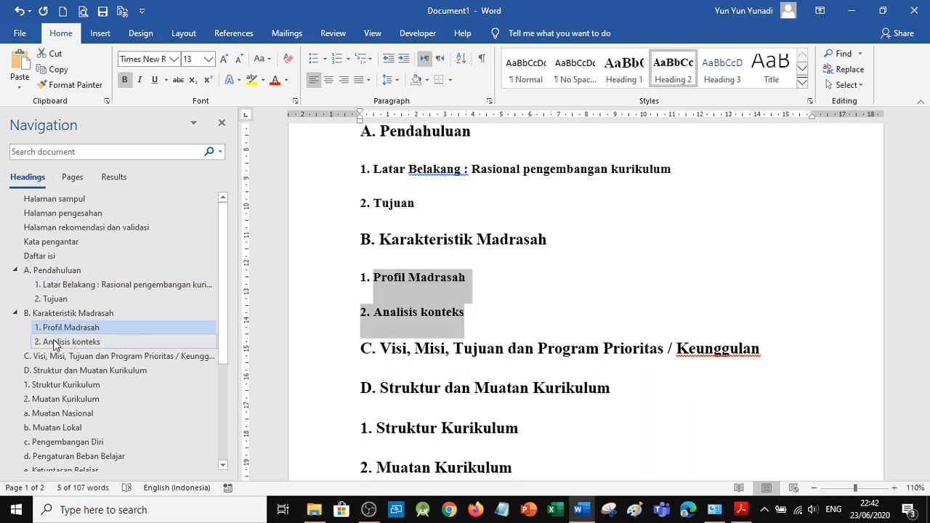
scroll(508, 358, down, 2)
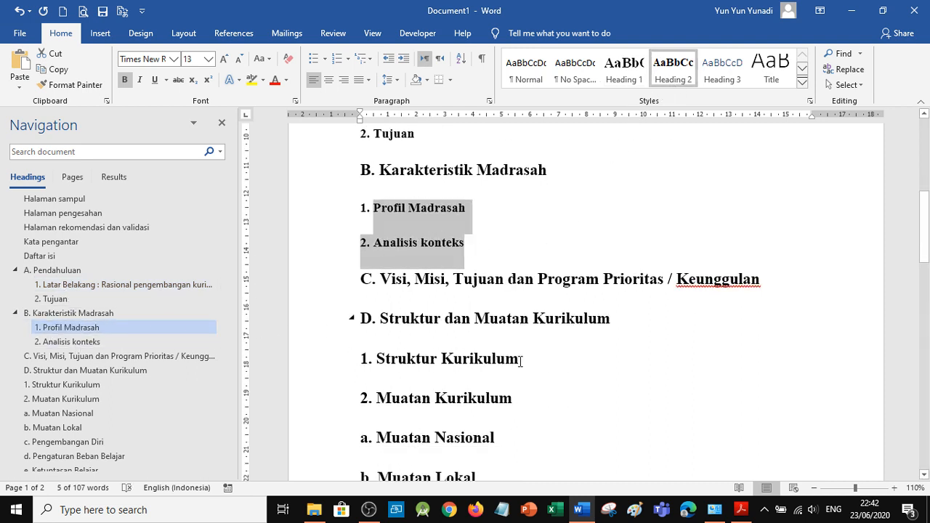
drag(376, 360, 419, 404)
click(673, 85)
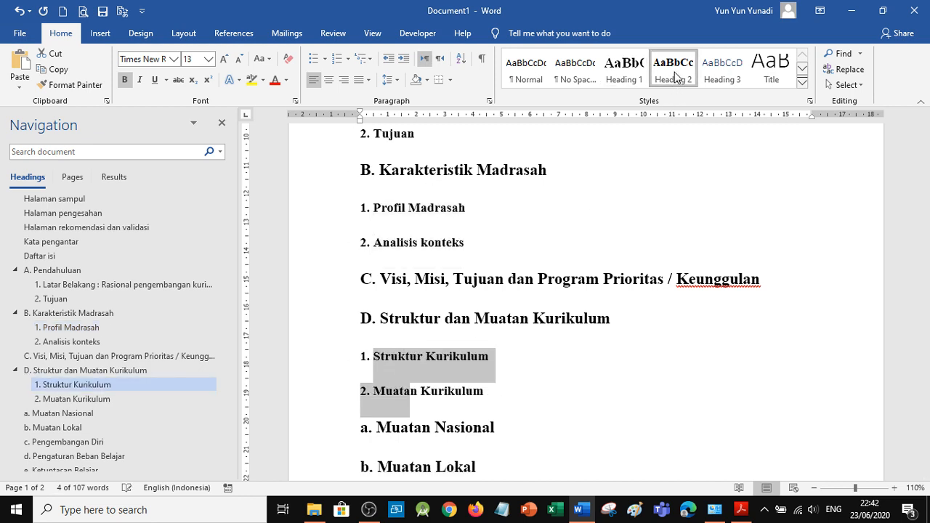
Apply the Heading 3 style to the lettered entries from a. Muatan Nasional through j. Strategi Pembelajaran dan Penilaian
scroll(119, 398, down, 3)
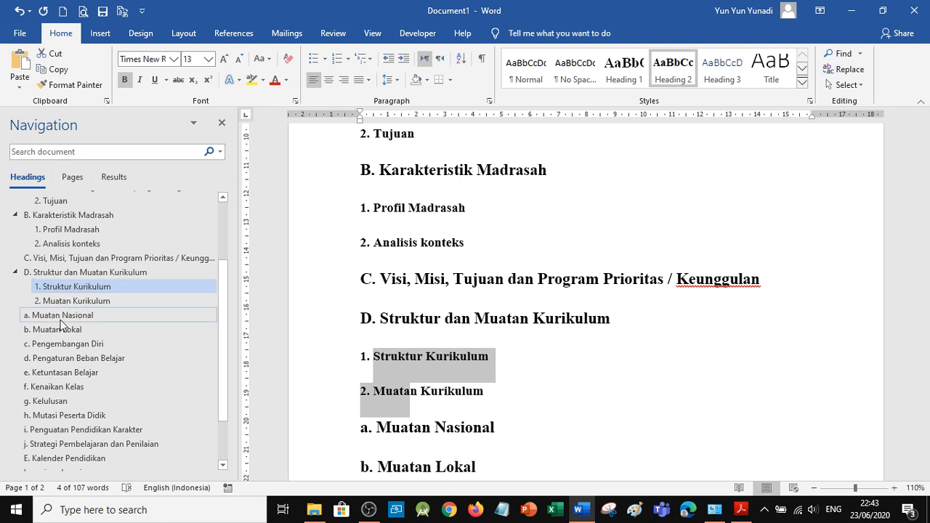
scroll(598, 371, down, 3)
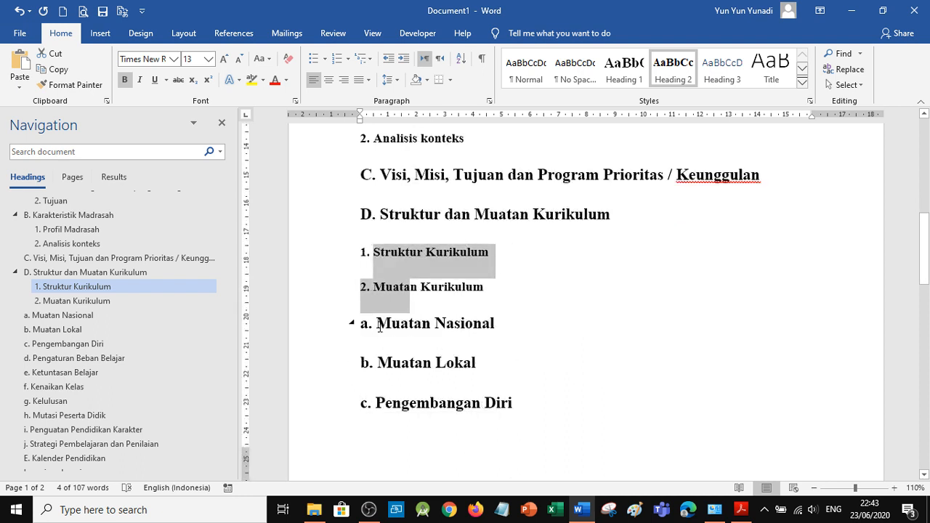
drag(381, 327, 635, 341)
click(722, 69)
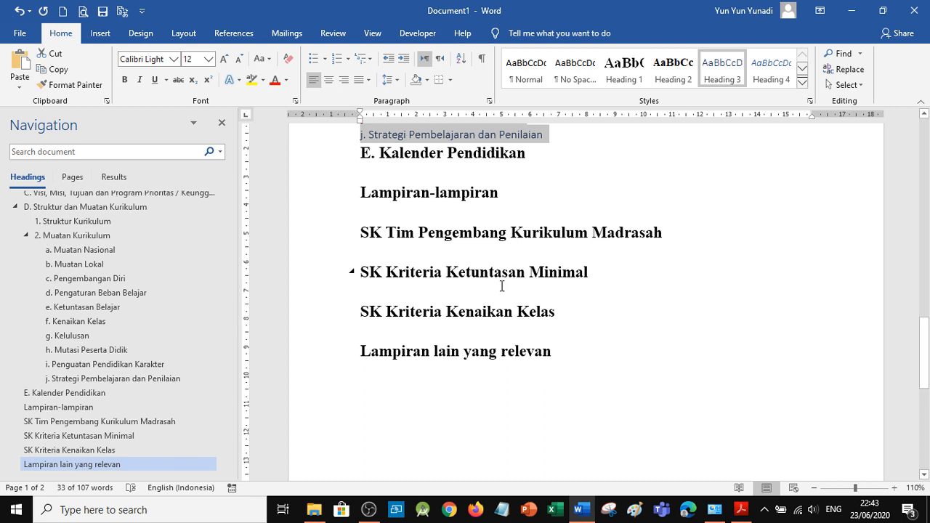
Modify the Heading 3 style to use black, bold Times New Roman (Headings CS) text
right_click(719, 71)
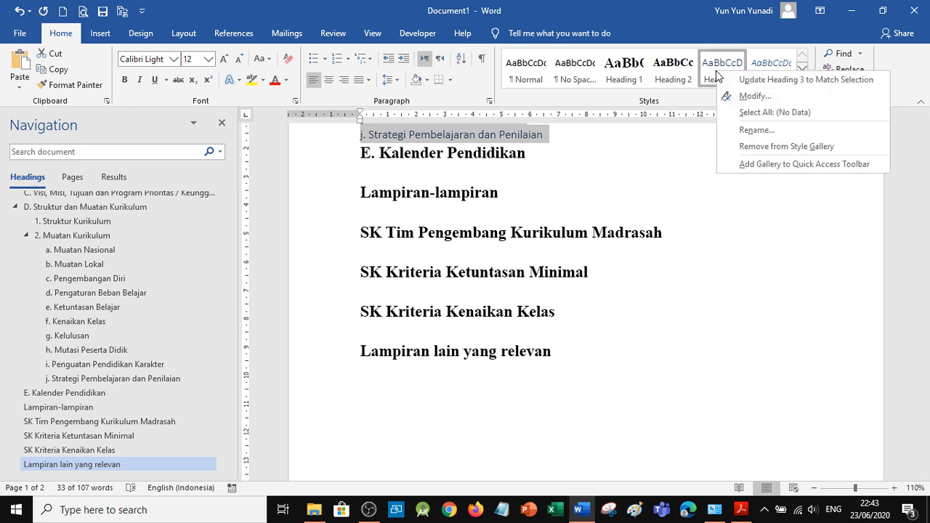
click(750, 97)
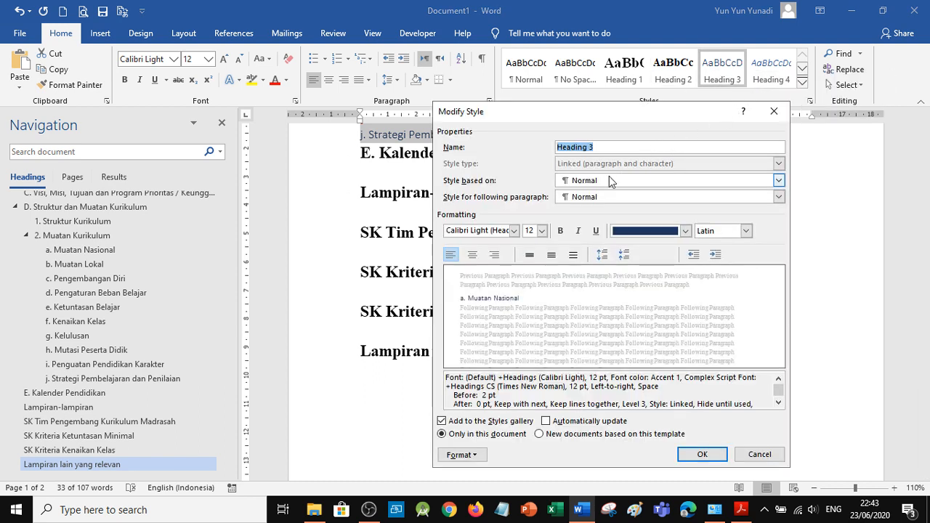
click(686, 231)
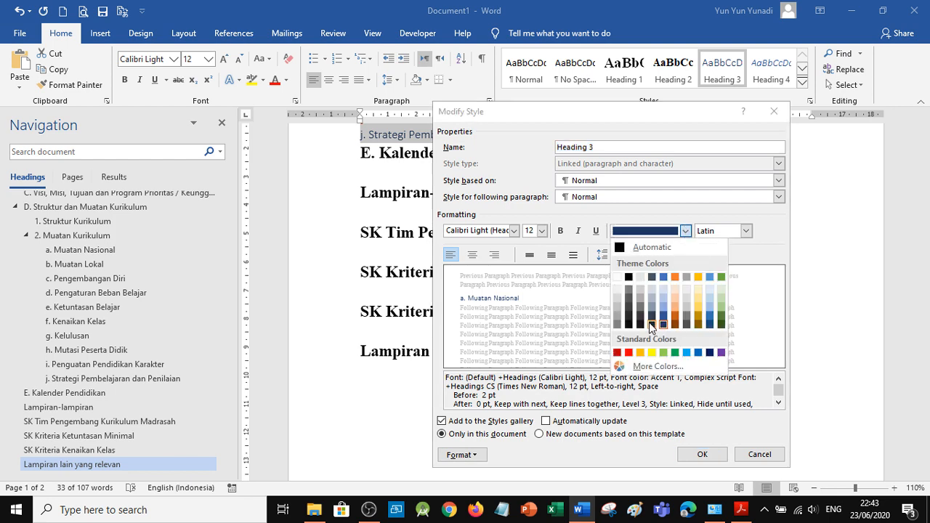
click(629, 277)
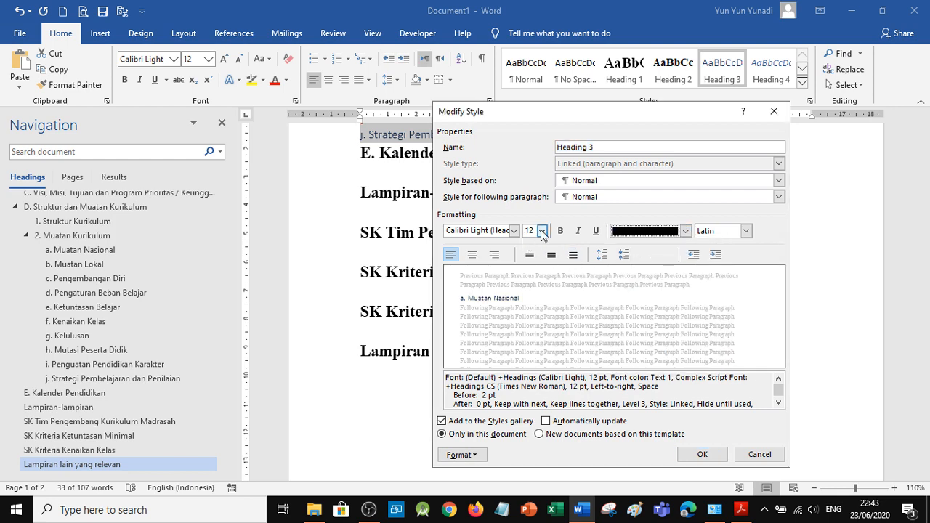
click(514, 230)
click(494, 279)
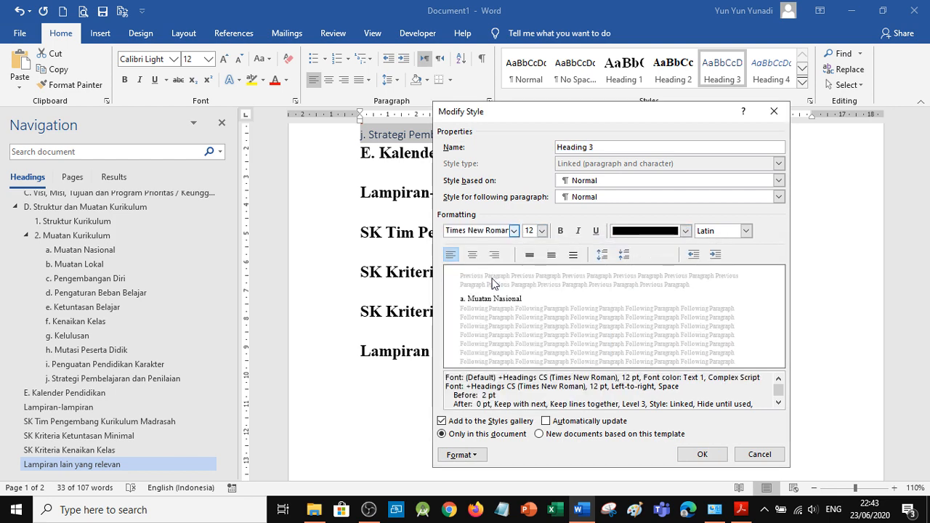
click(560, 231)
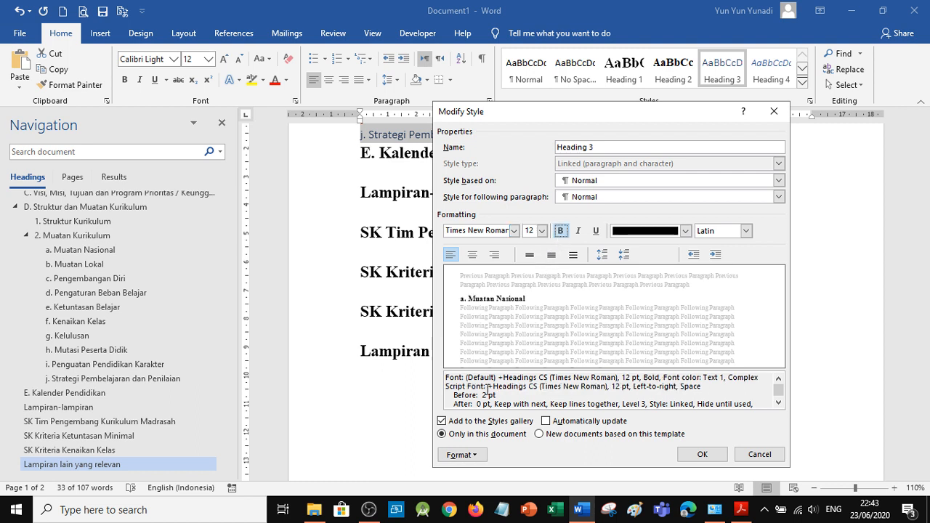
Set the Heading 3 style's paragraph spacing to 0 pt before, 12 pt after and 1.5 lines, and save the style changes
click(463, 456)
click(495, 329)
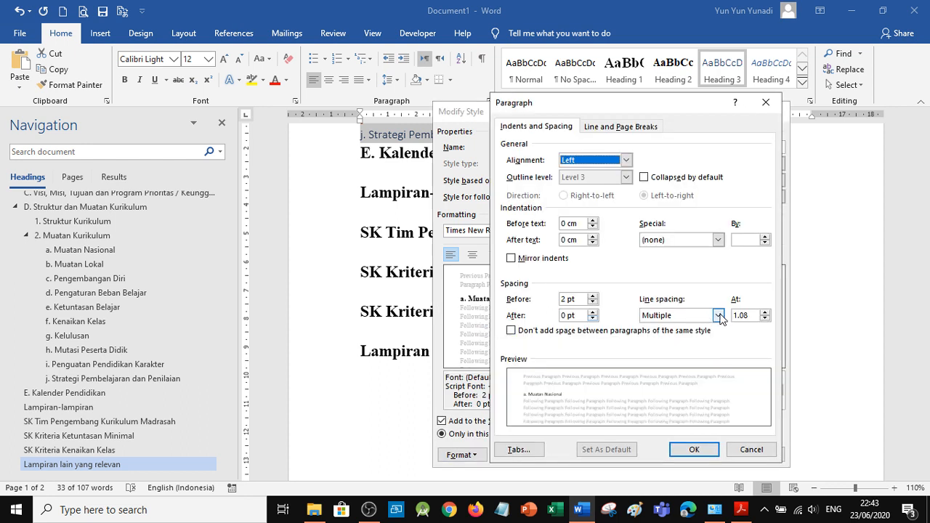
click(719, 316)
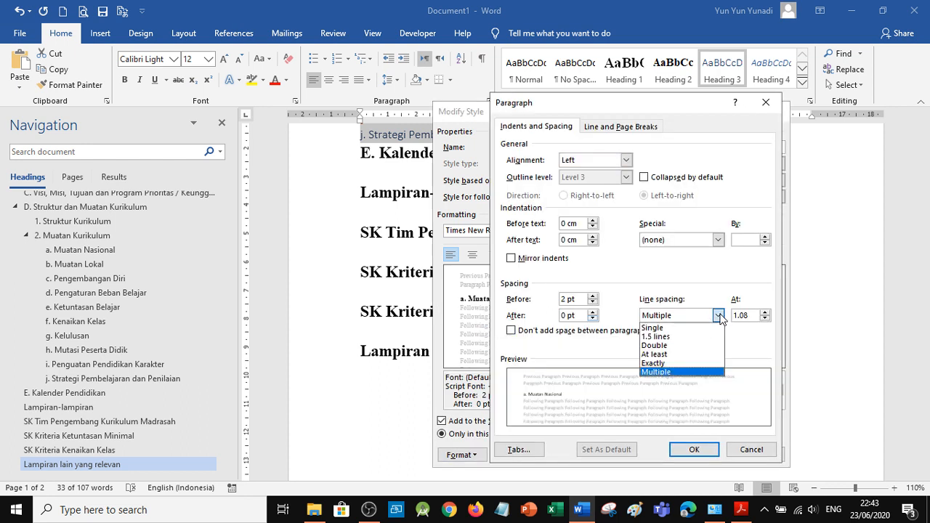
click(682, 336)
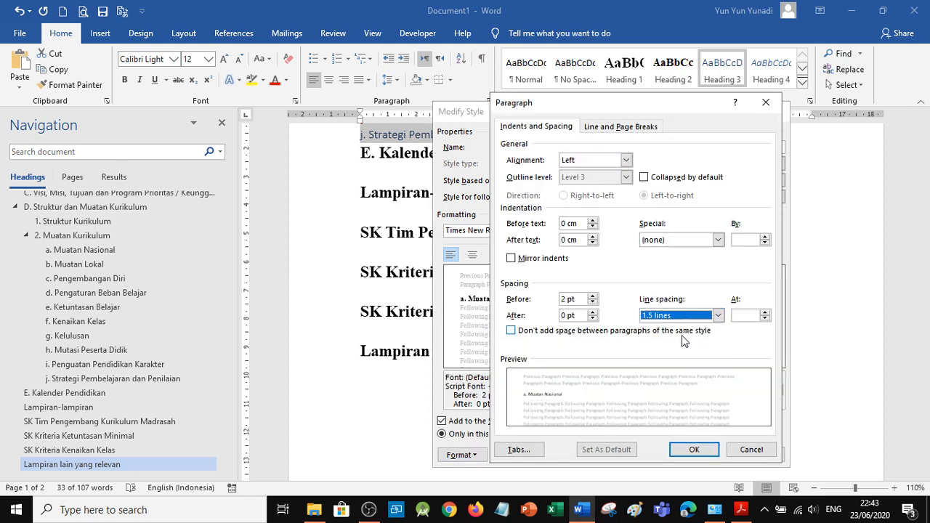
click(592, 303)
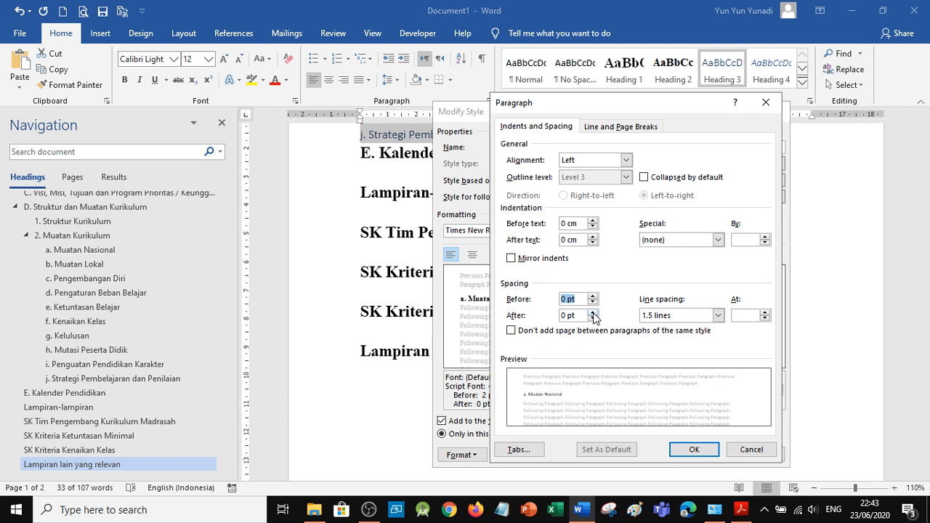
click(593, 311)
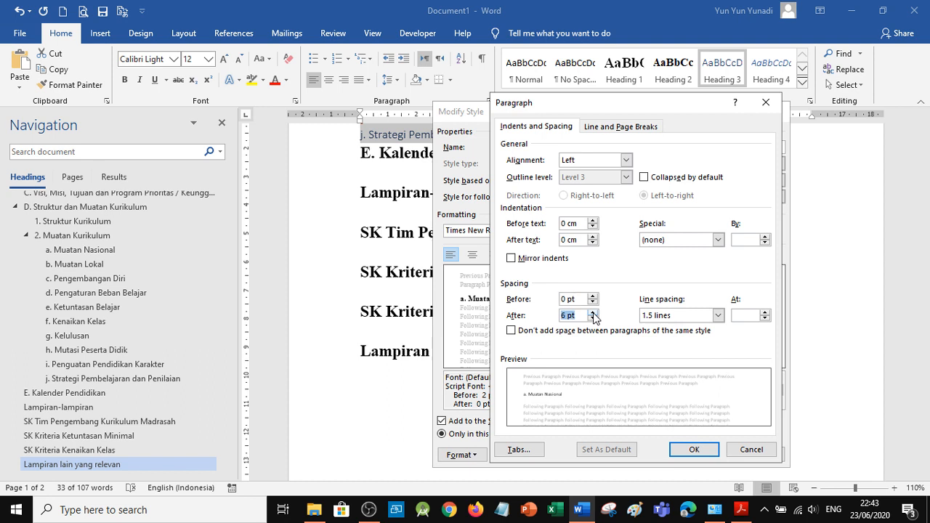
click(593, 312)
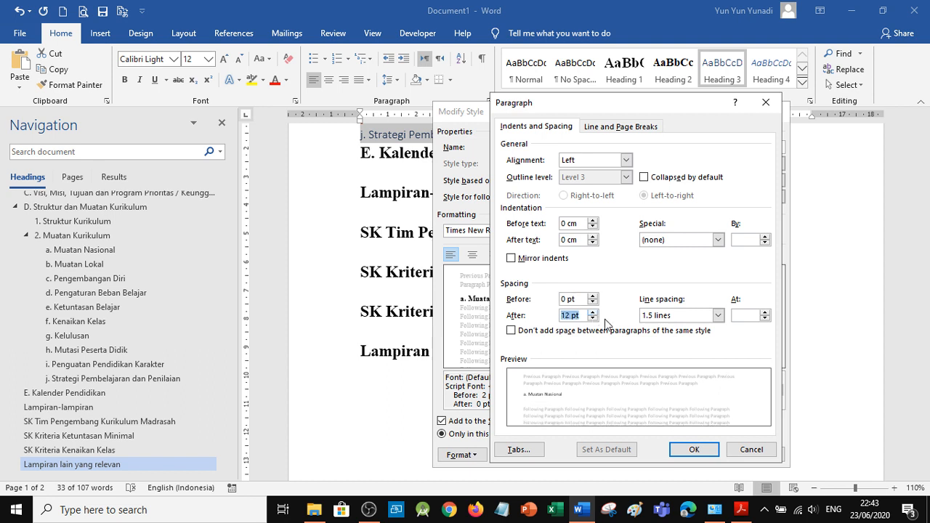
click(693, 449)
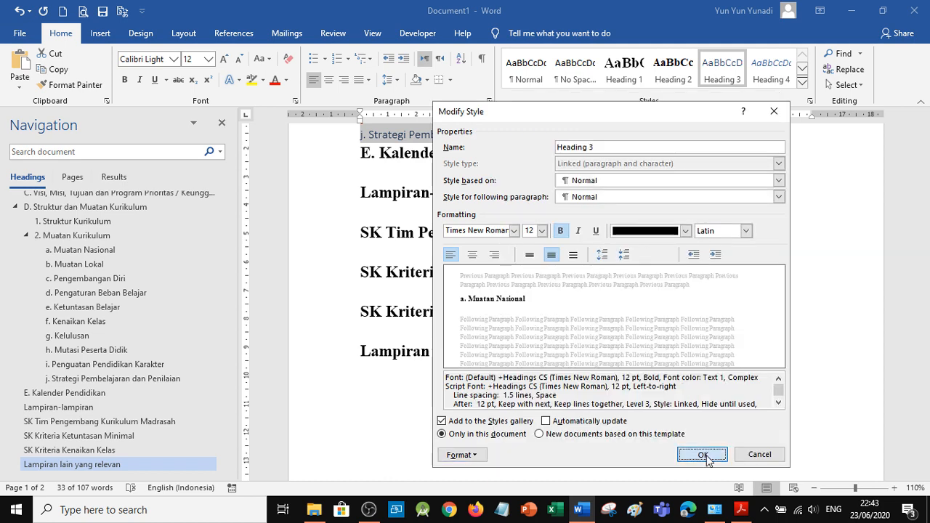
click(704, 452)
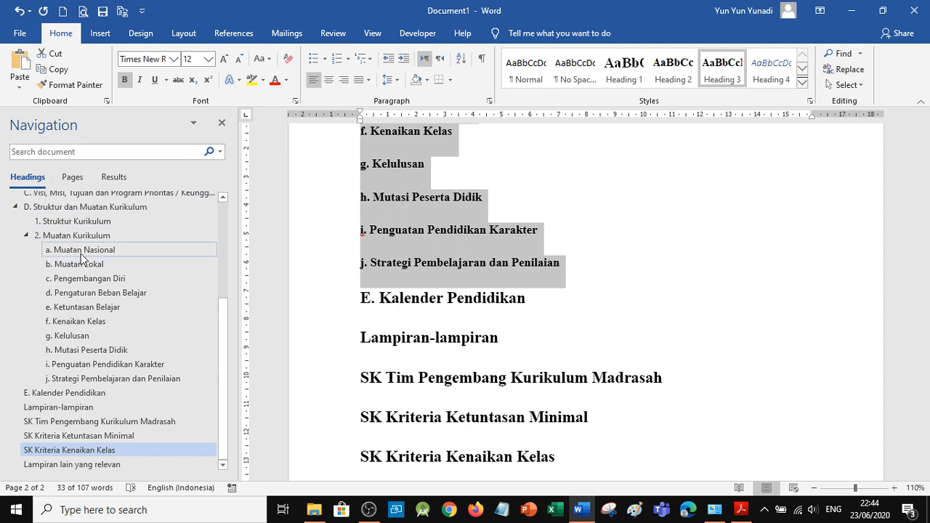
Insert a Next Page section break before the Halaman pengesahan heading so it starts on its own page
scroll(559, 342, up, 7)
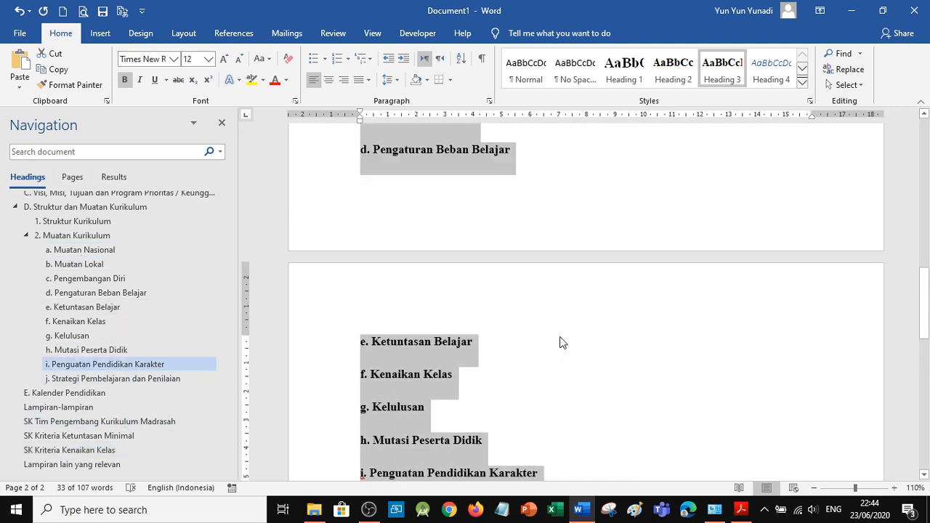
scroll(559, 342, up, 10)
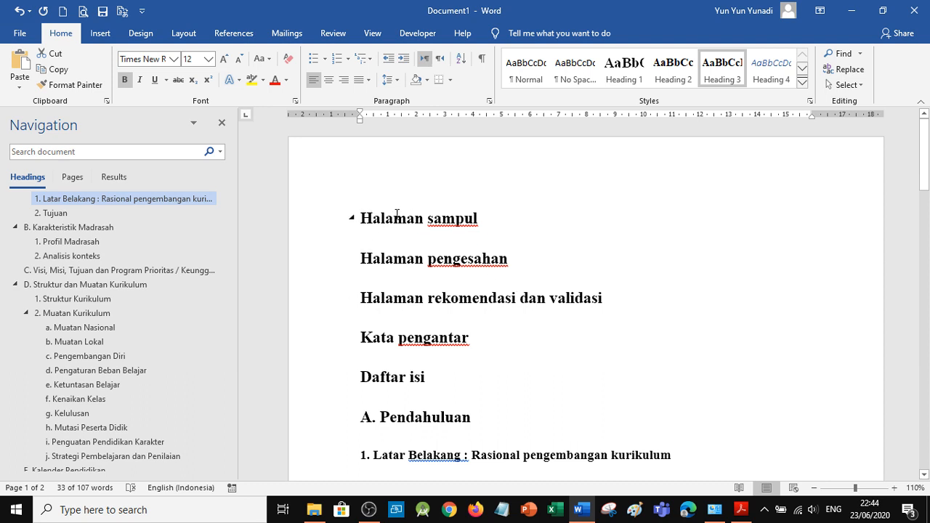
click(362, 261)
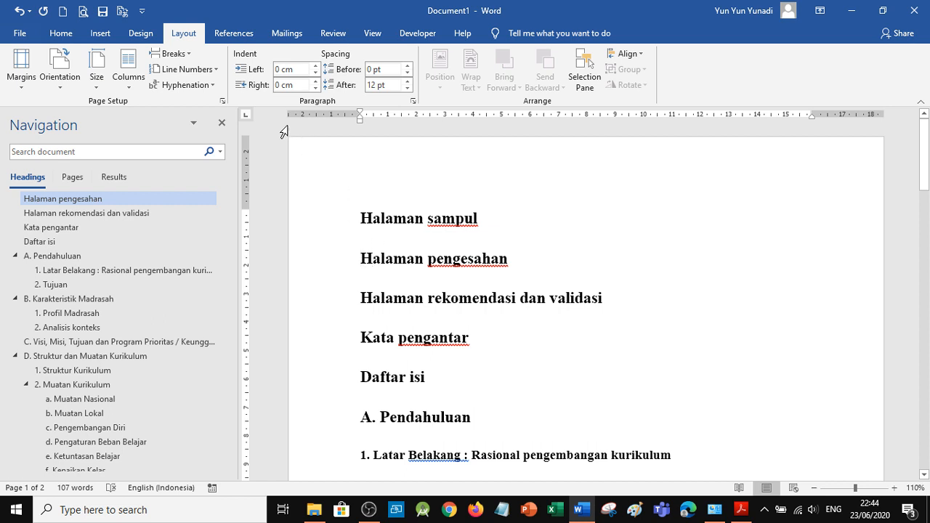
click(171, 54)
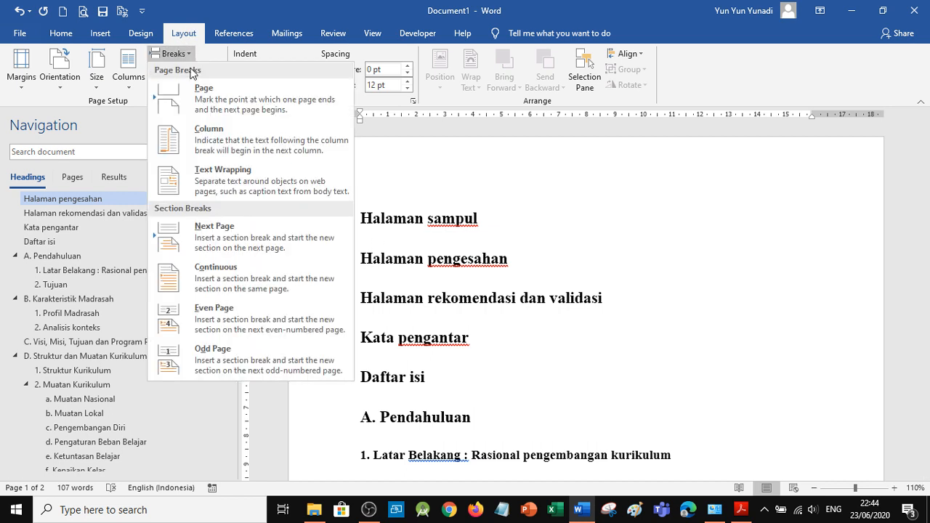
click(232, 236)
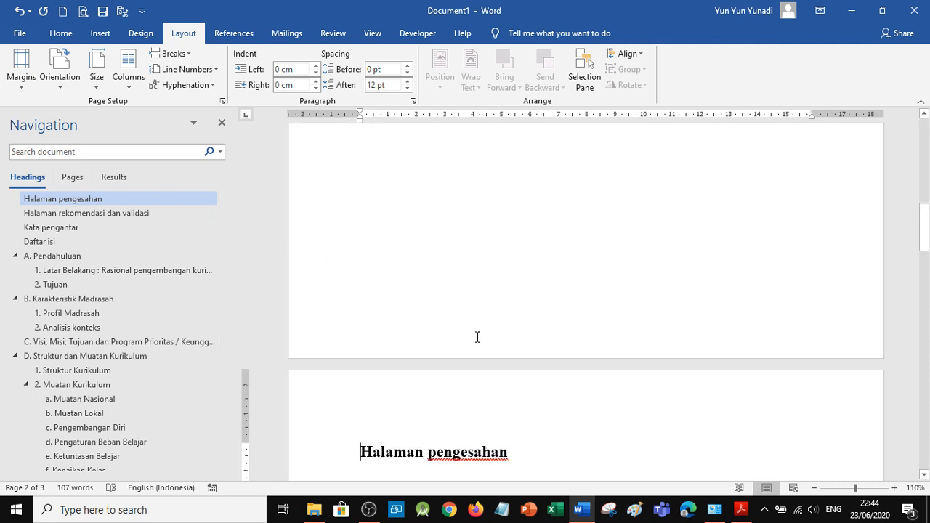
scroll(468, 311, up, 8)
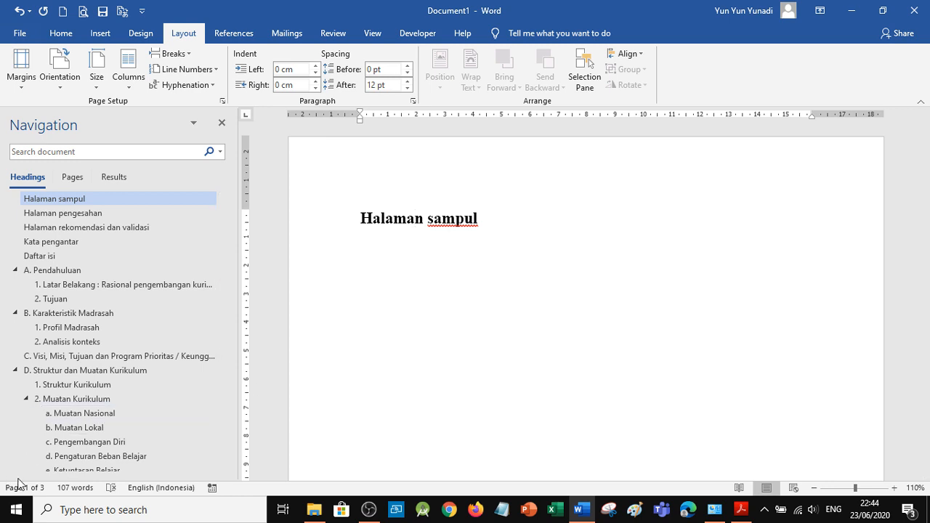
Insert a Next Page section break before the Halaman rekomendasi dan validasi heading
scroll(474, 358, down, 3)
scroll(474, 357, down, 5)
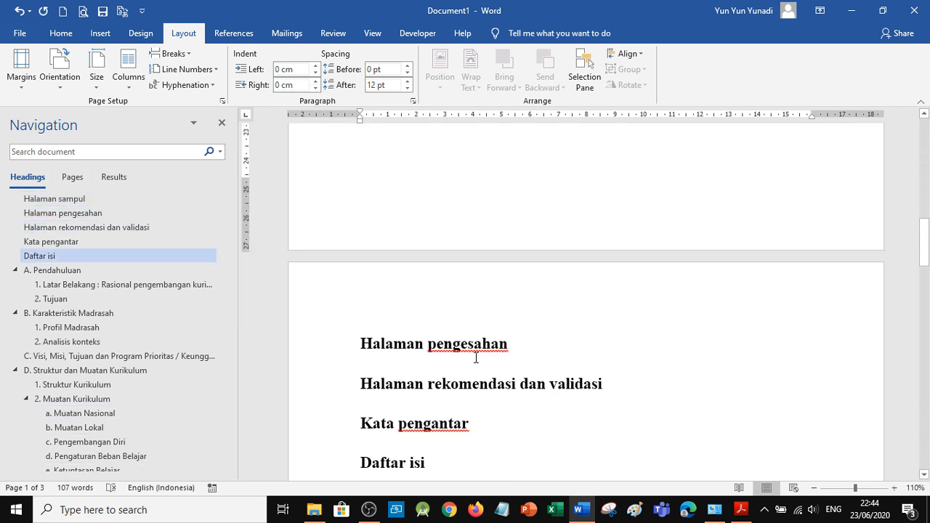
click(364, 343)
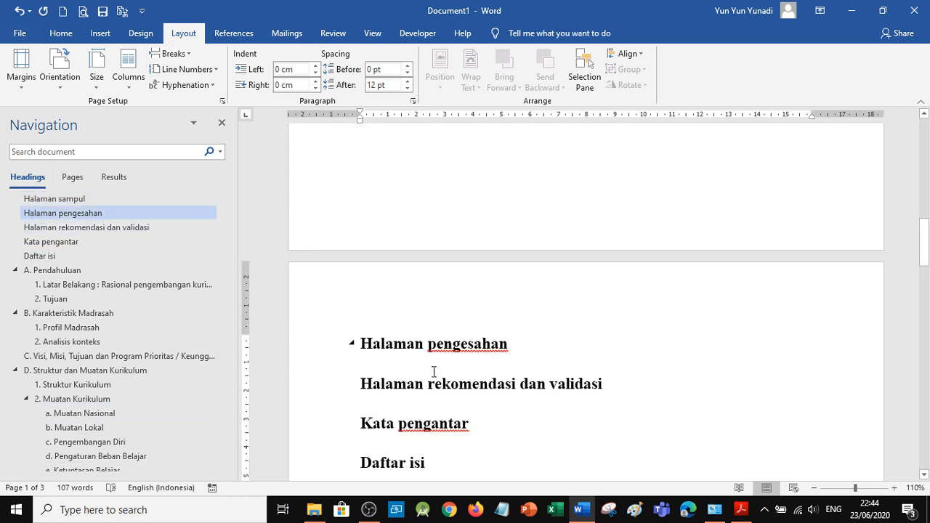
click(364, 385)
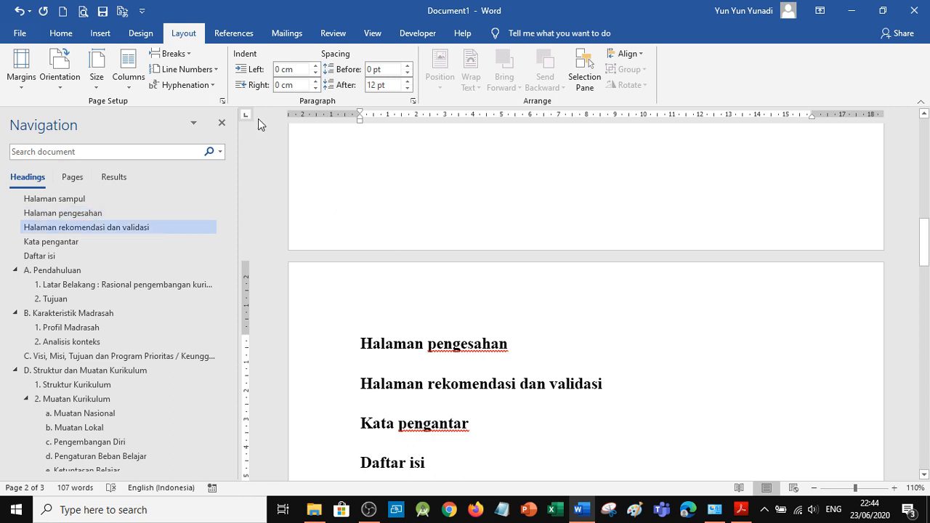
click(172, 53)
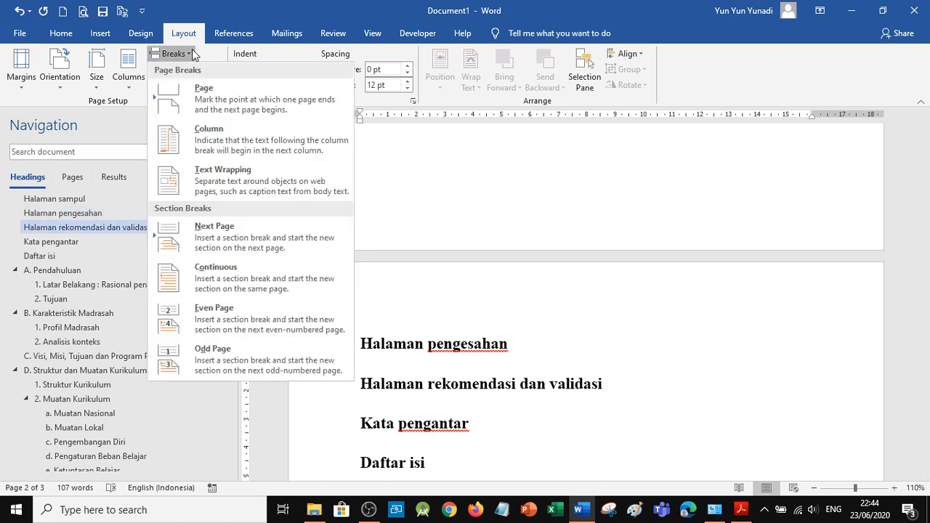
click(235, 226)
Insert a Next Page section break before the Kata pengantar heading
scroll(610, 335, down, 3)
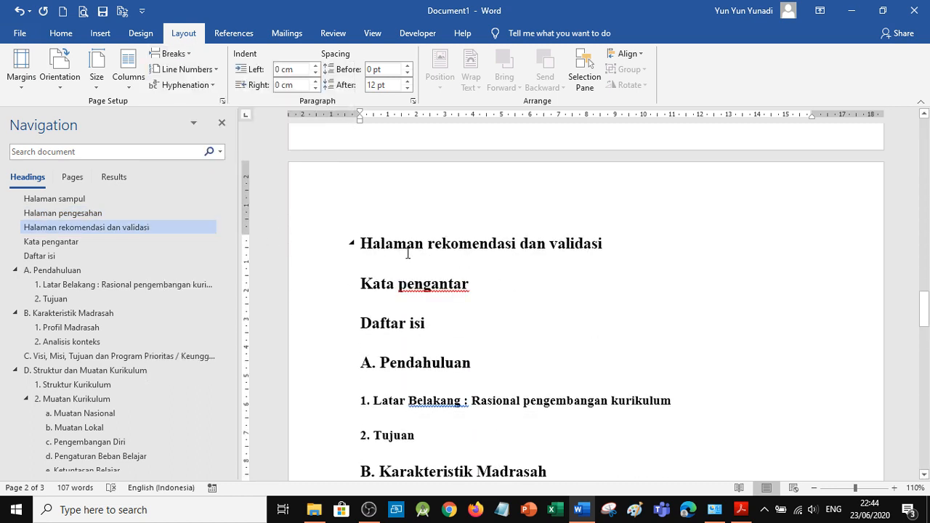
click(362, 285)
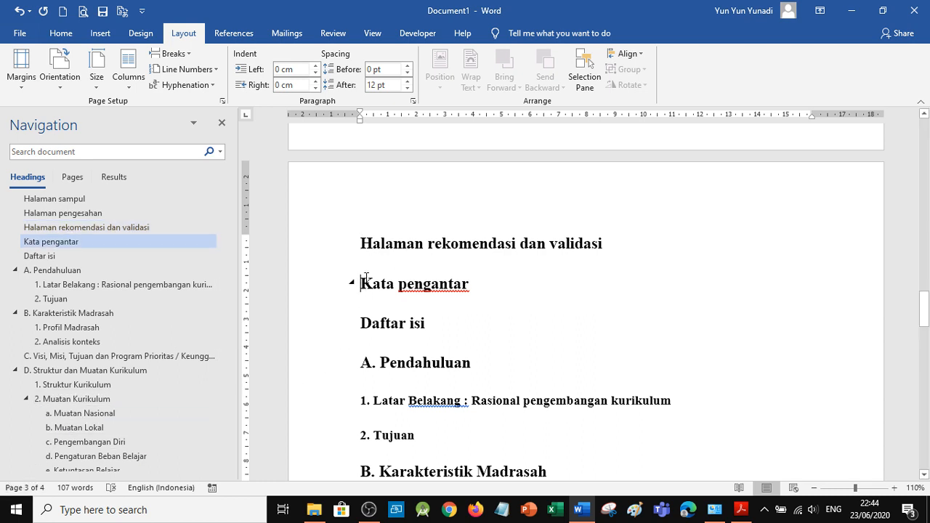
click(188, 53)
click(237, 231)
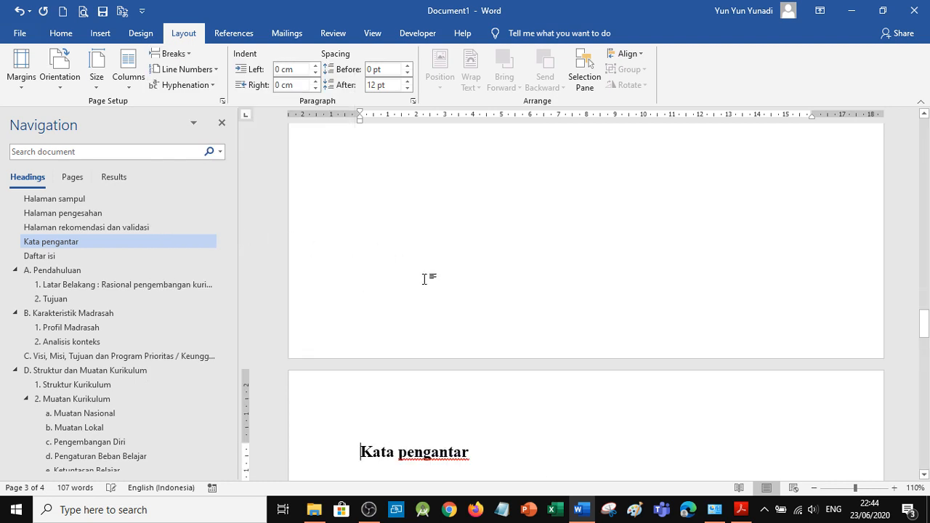
Insert a Next Page section break before the Daftar isi heading
scroll(472, 339, down, 3)
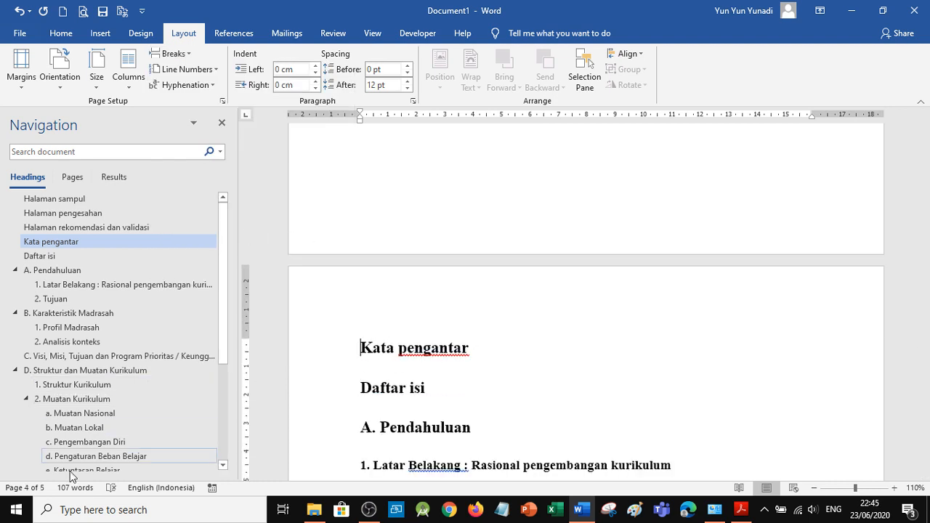
scroll(376, 300, down, 3)
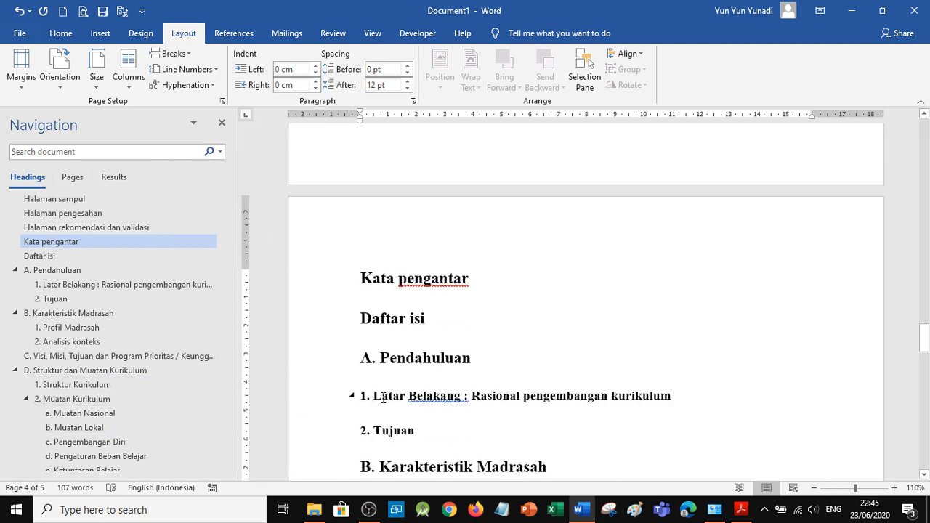
click(361, 284)
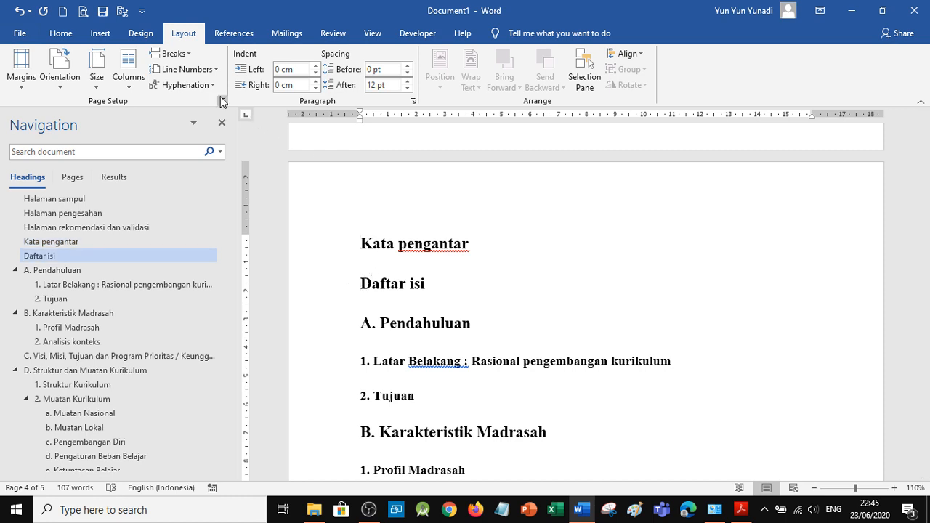
click(189, 54)
click(235, 237)
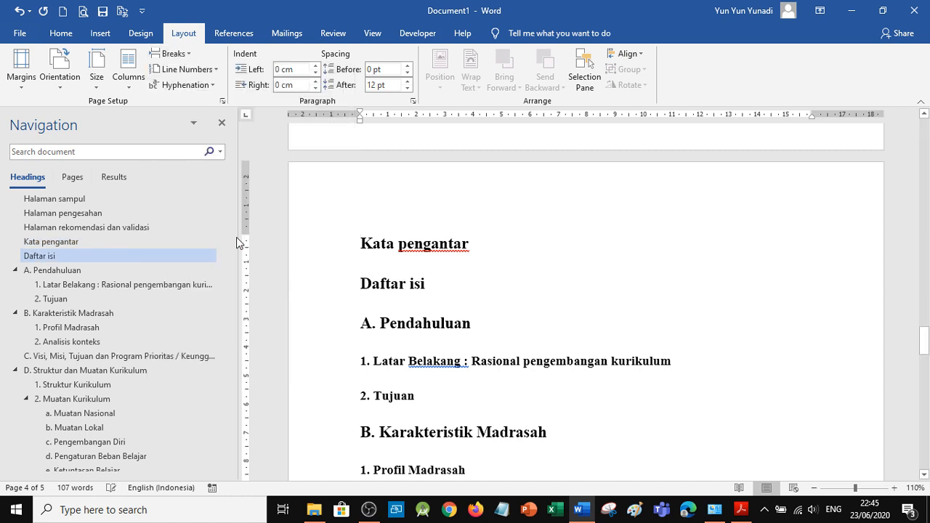
Insert a Next Page section break before the A. Pendahuluan heading
scroll(541, 338, down, 2)
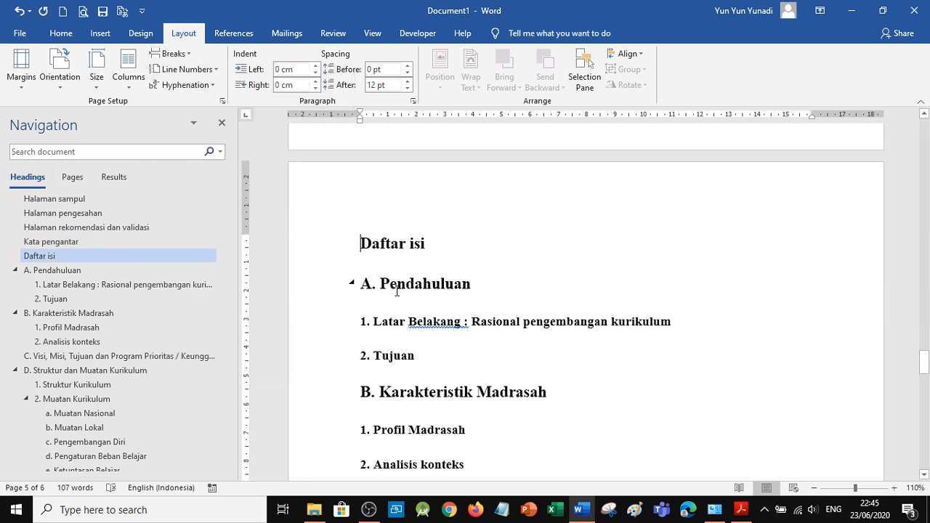
click(363, 287)
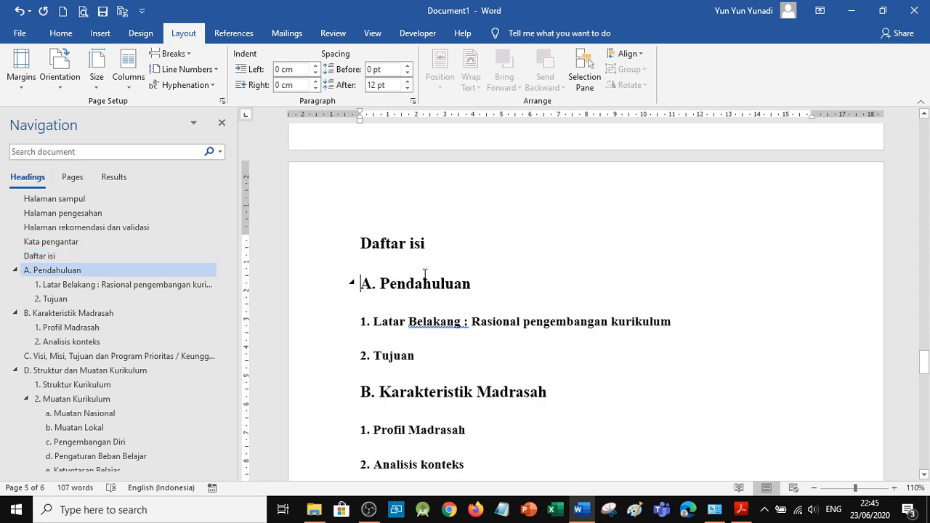
click(192, 52)
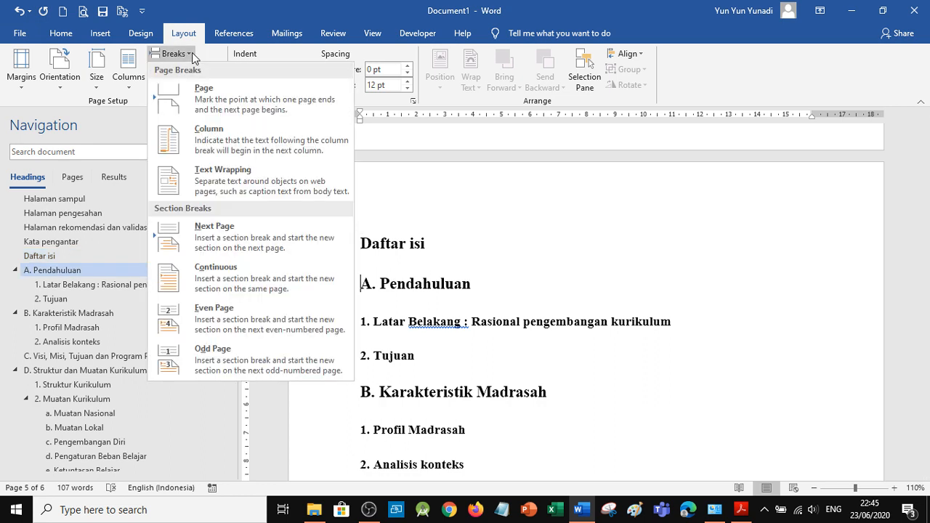
click(242, 225)
scroll(524, 370, down, 3)
scroll(523, 369, down, 2)
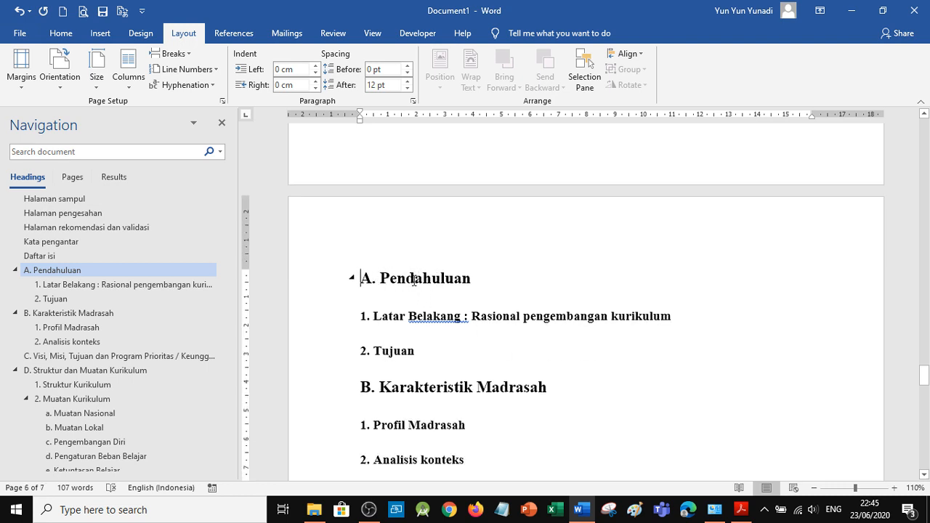
Replace the "A." prefix of the Pendahuluan heading so it reads "BAB I Pendahuluan"
scroll(414, 281, down, 1)
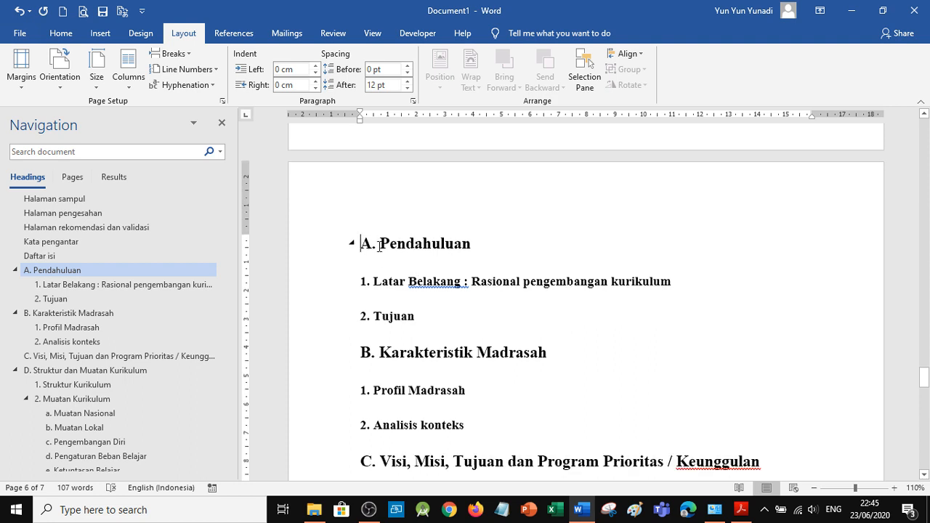
drag(363, 244, 369, 244)
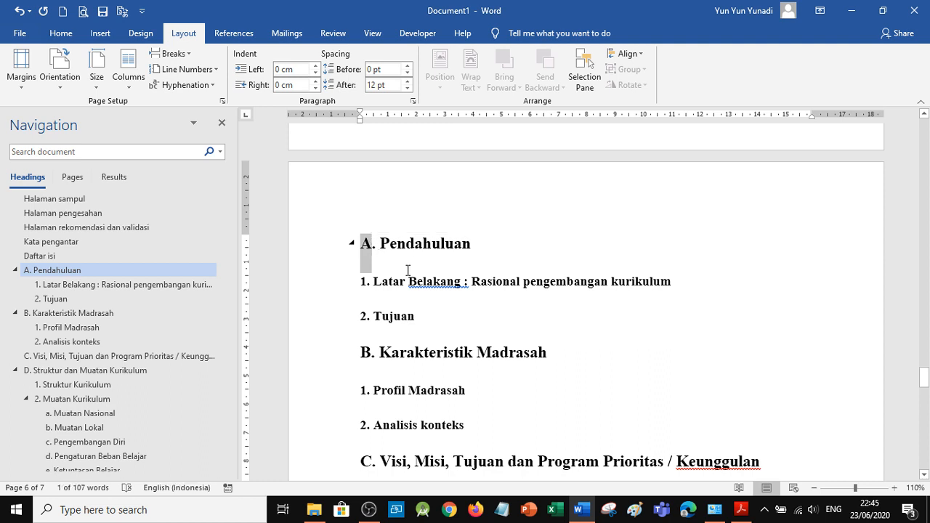
text(BAB I)
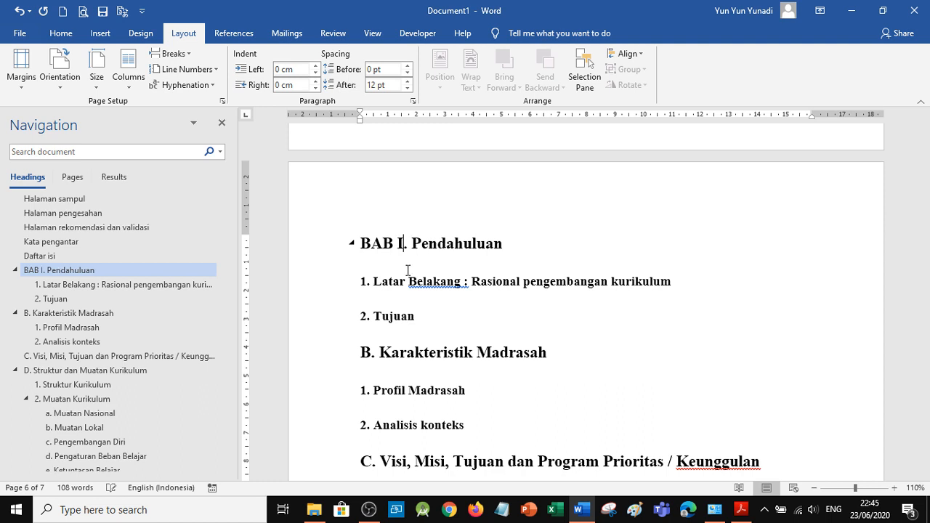
key(Delete)
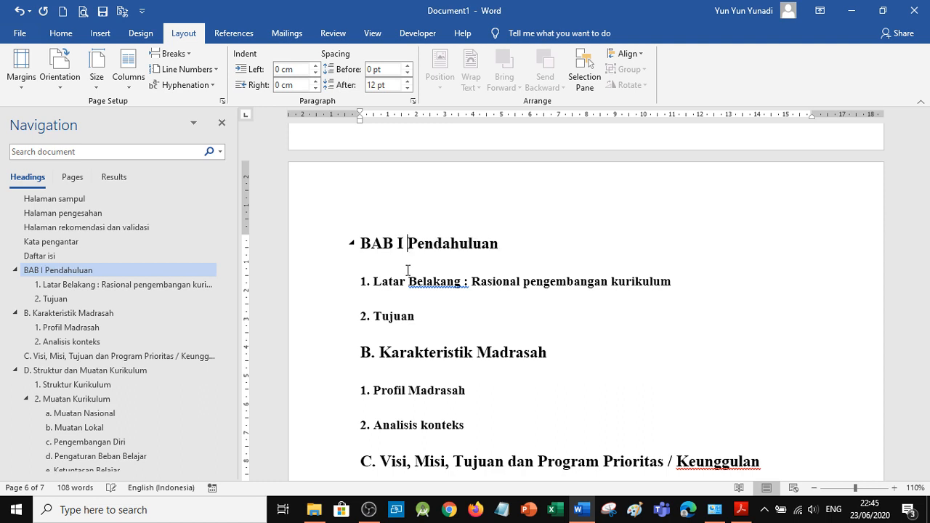
Change the "B." prefix of the Karakteristik Madrasah heading so it reads "BAB II Karakteristik Madrasah"
click(371, 353)
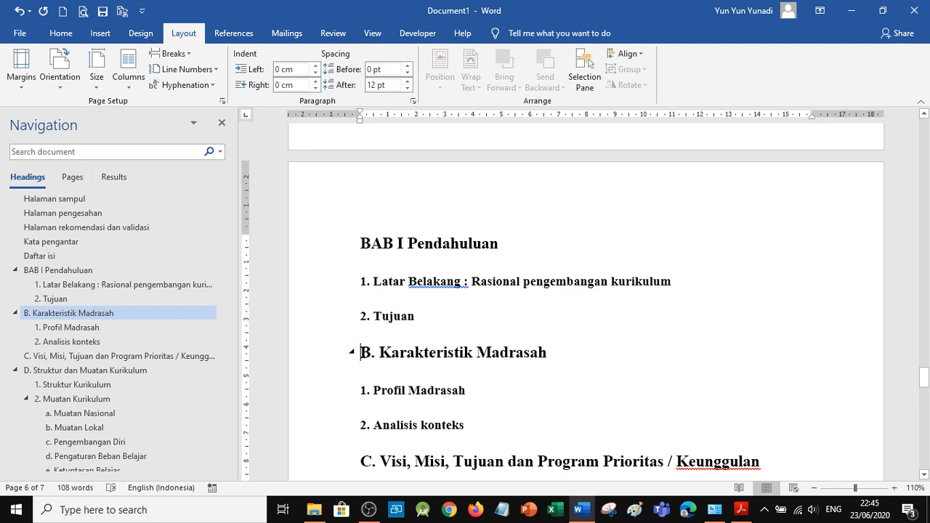
text(AB )
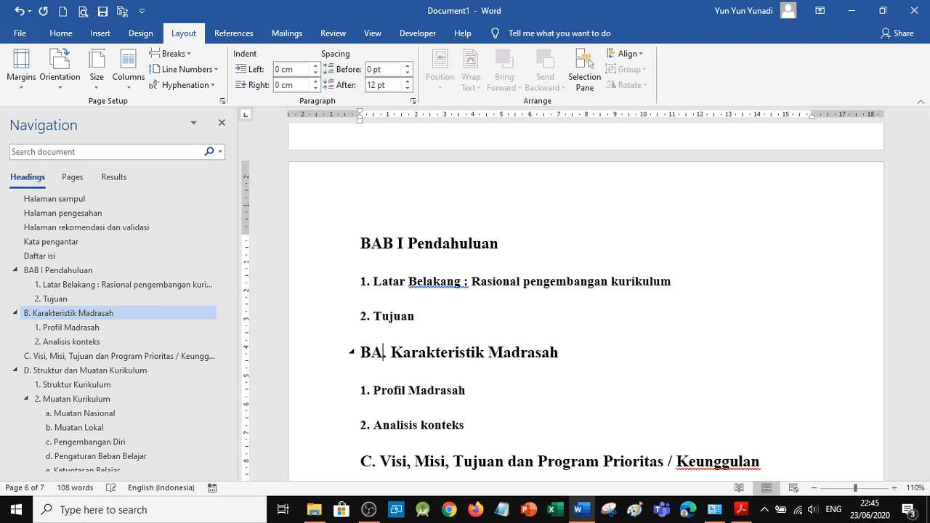
text(II)
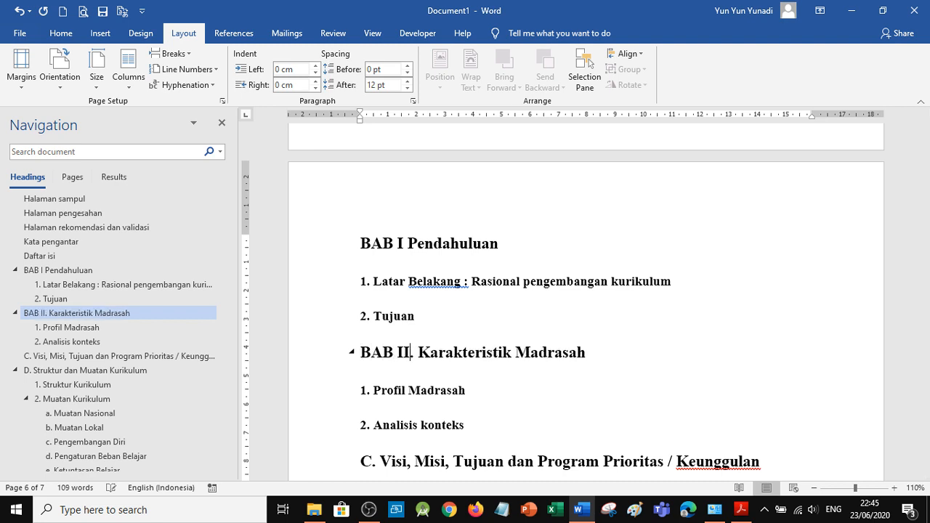
key(Delete)
Replace the "C." prefix of the Visi, Misi, Tujuan dan Program Prioritas / Keunggulan heading with "BAB III"
scroll(511, 348, down, 3)
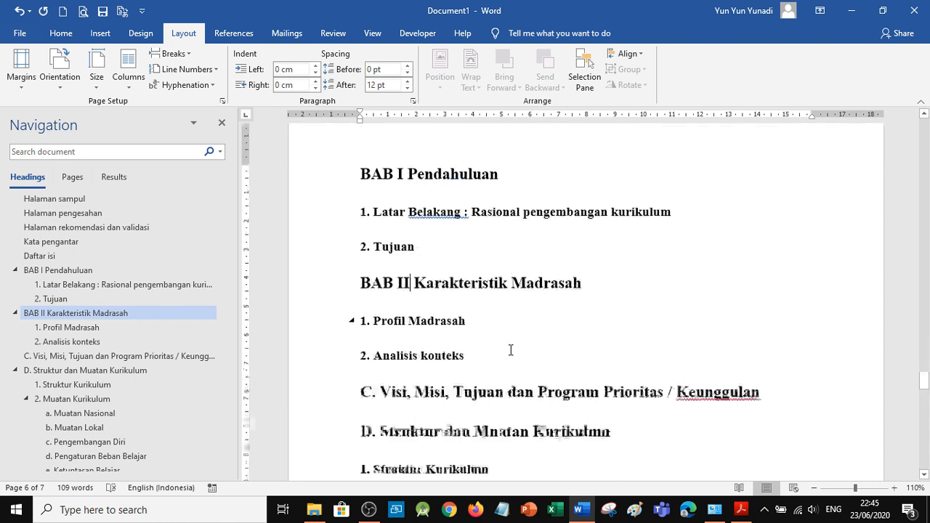
click(361, 358)
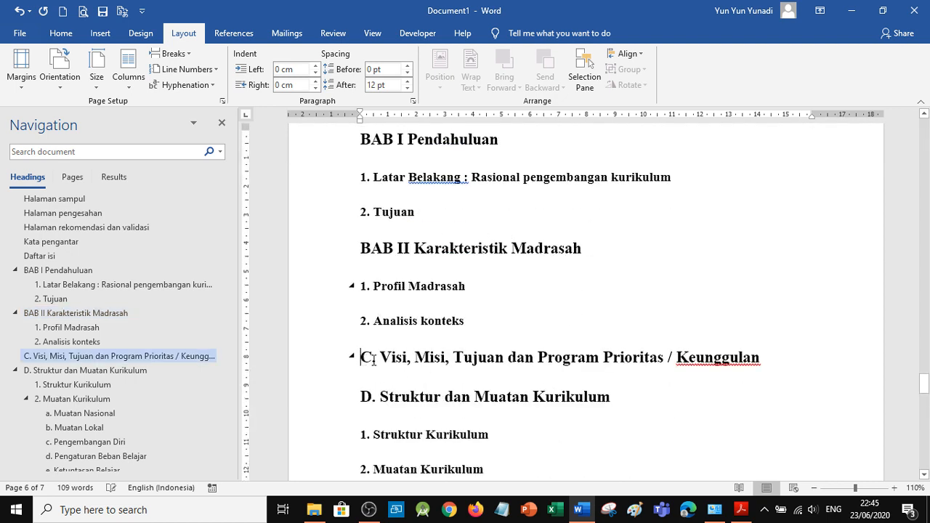
key(Delete)
text(BAB I)
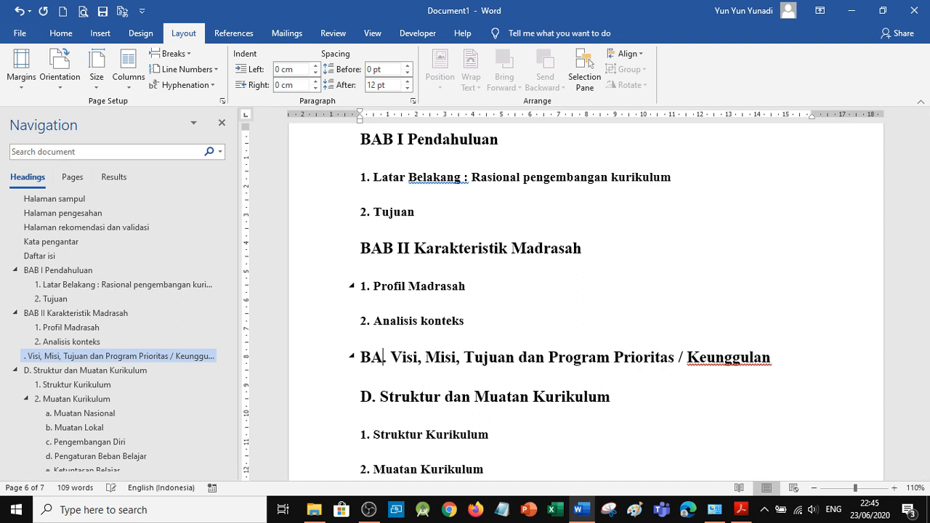
text(II)
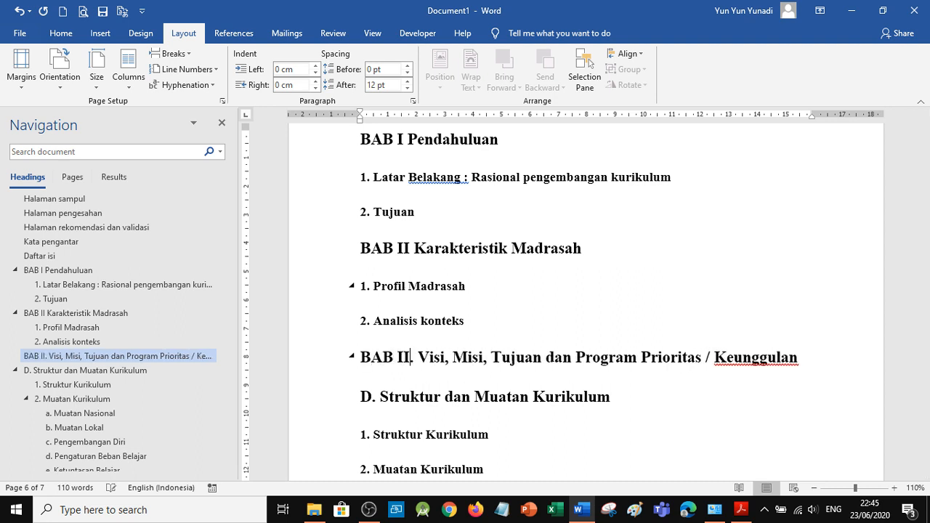
key(Delete)
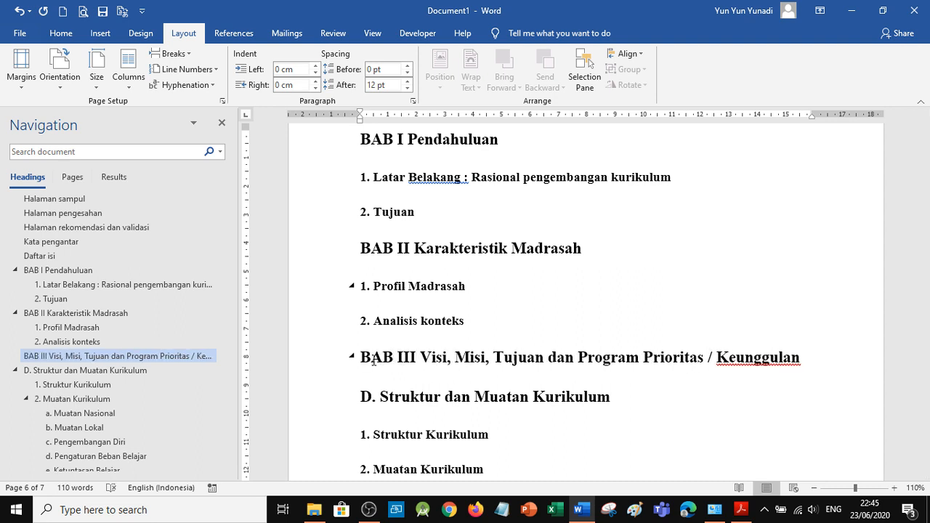
Replace the "D." prefix of the Struktur dan Muatan Kurikulum heading with "BAB IV"
click(365, 401)
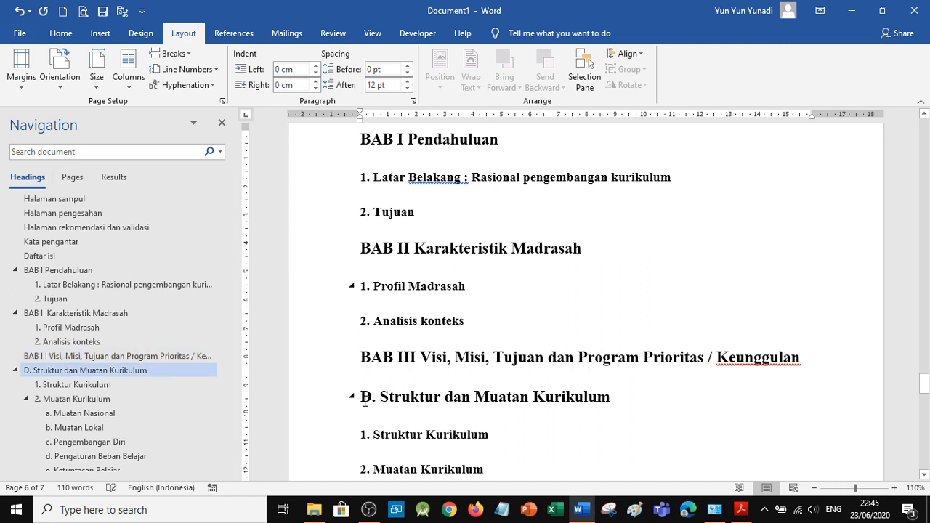
key(Delete)
key(Delete)
key(Delete)
text(BAB)
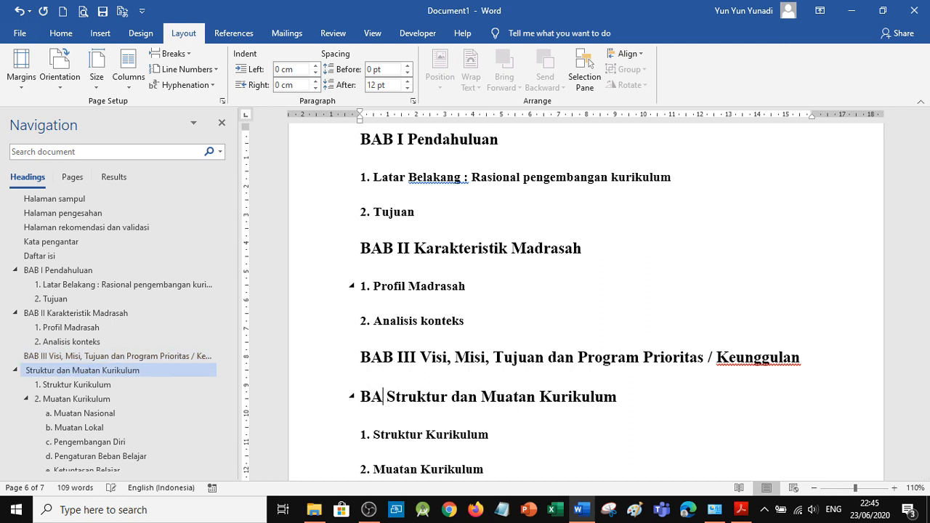
key(Left)
text(IV)
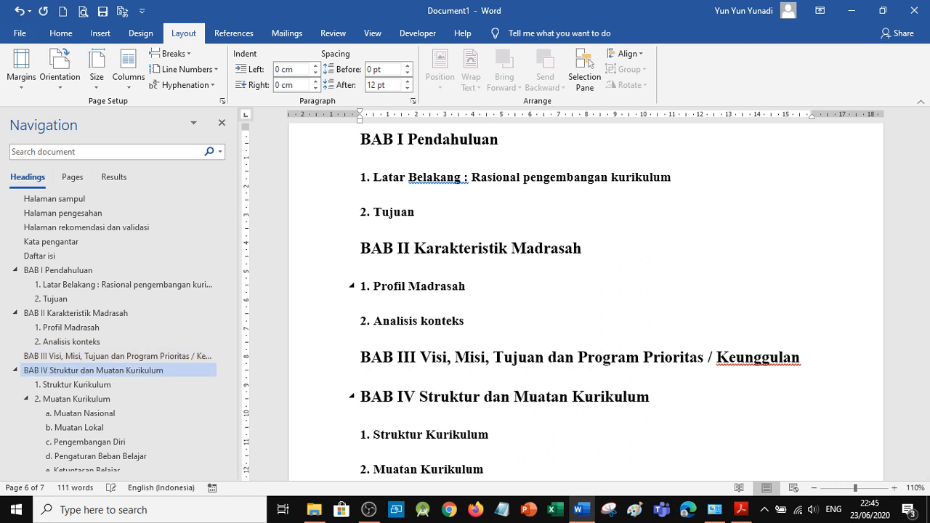
Replace the "E." prefix of the Kalender Pendidikan heading so it reads "BAB V Kalender Pendidikan"
scroll(467, 363, down, 5)
scroll(467, 363, down, 10)
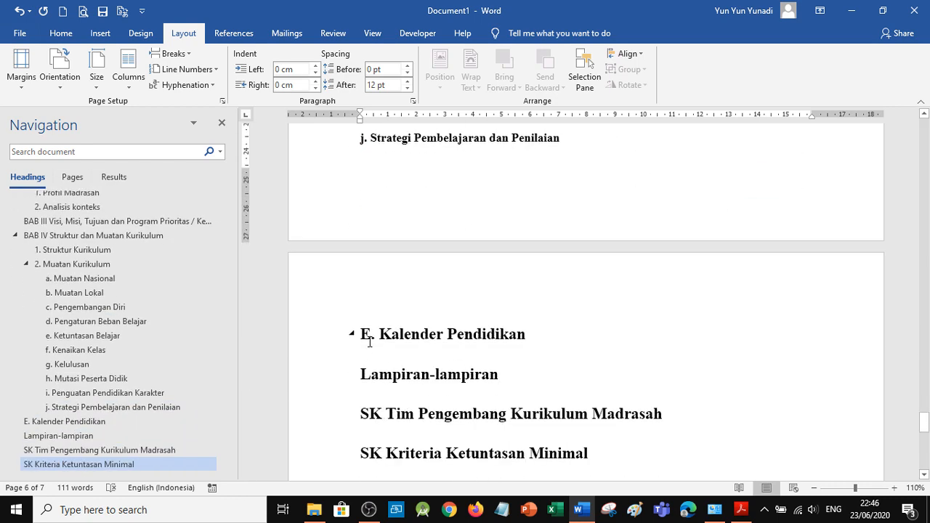
click(363, 336)
key(Delete)
text(BAB )
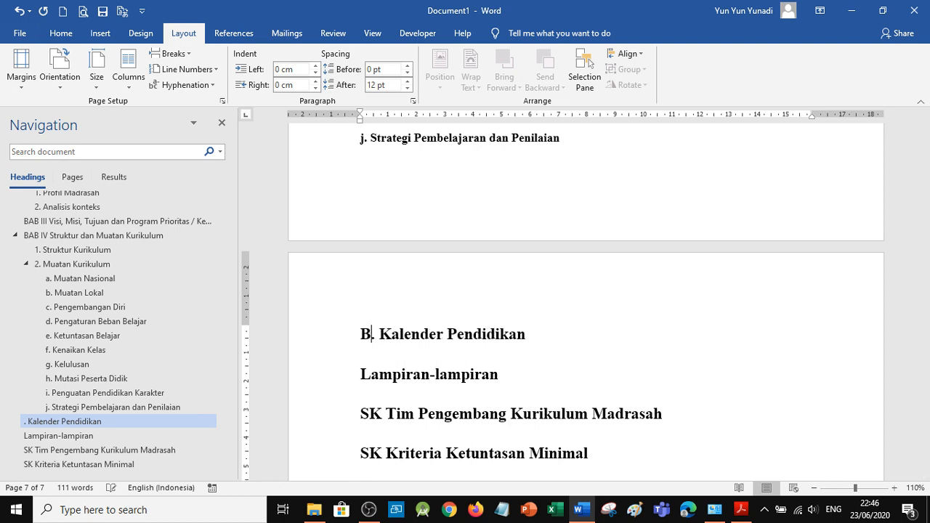
text(V)
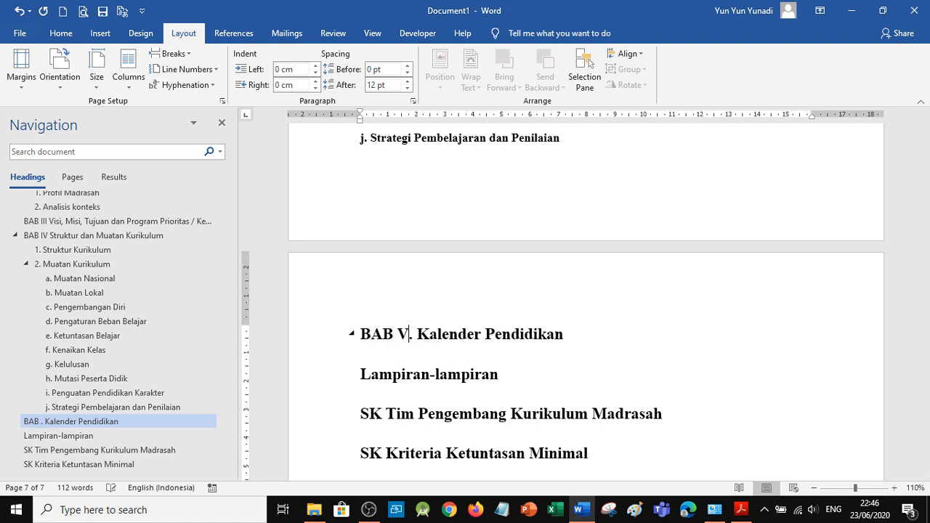
key(Delete)
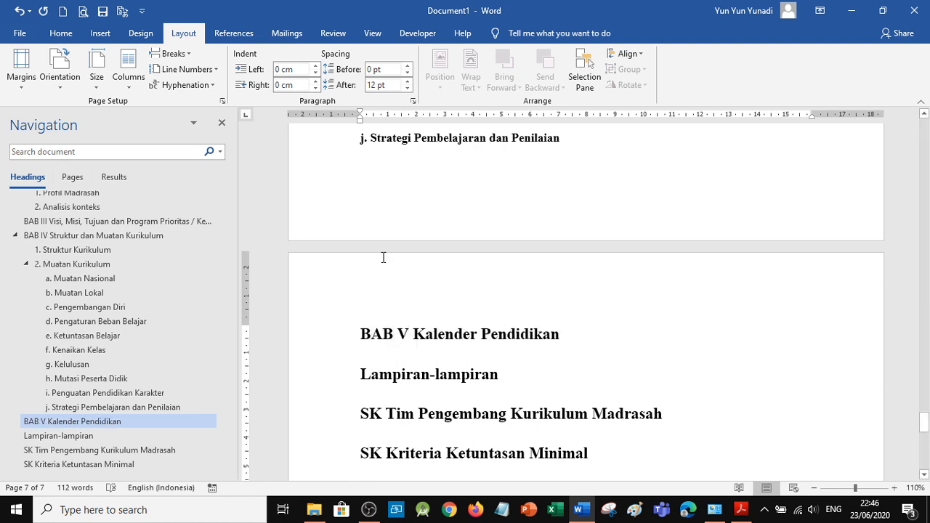
Insert a Next Page section break before the BAB II Karakteristik Madrasah heading
scroll(444, 258, up, 4)
scroll(445, 259, up, 8)
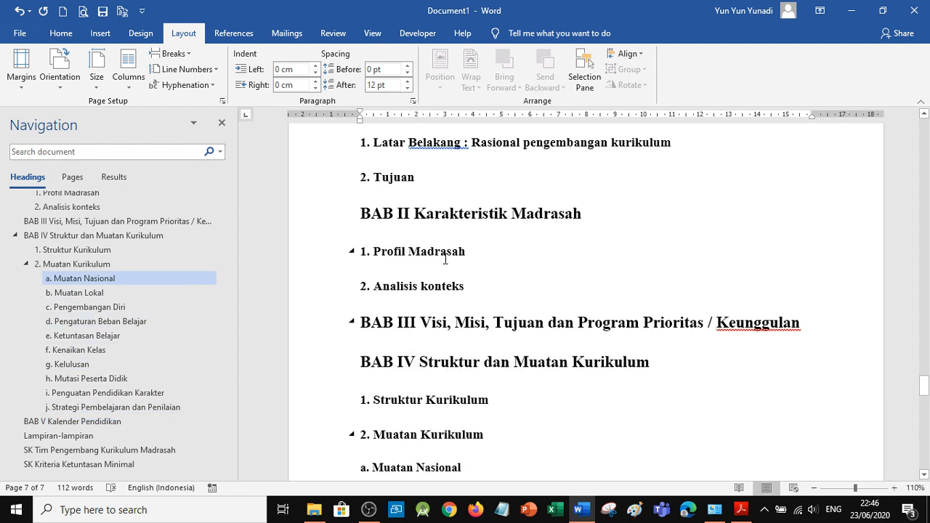
scroll(446, 259, up, 3)
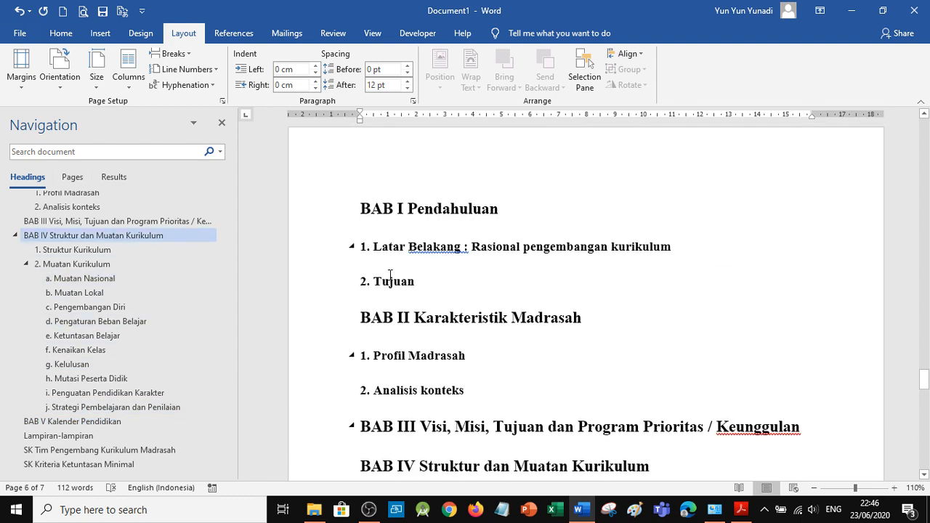
scroll(402, 273, up, 1)
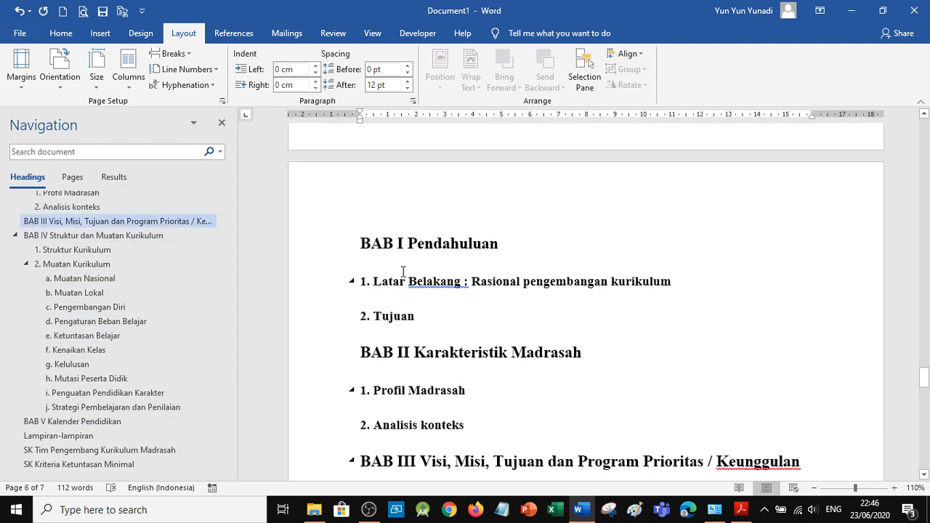
click(365, 352)
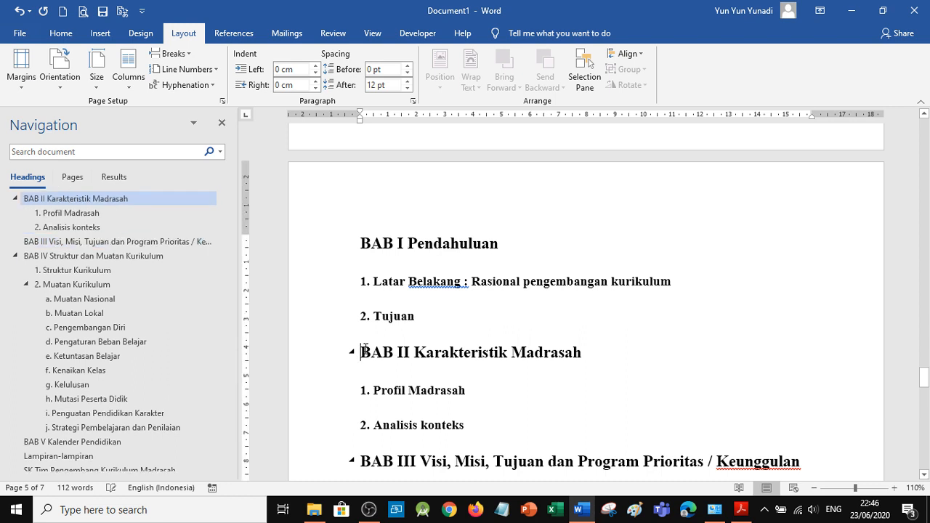
click(183, 54)
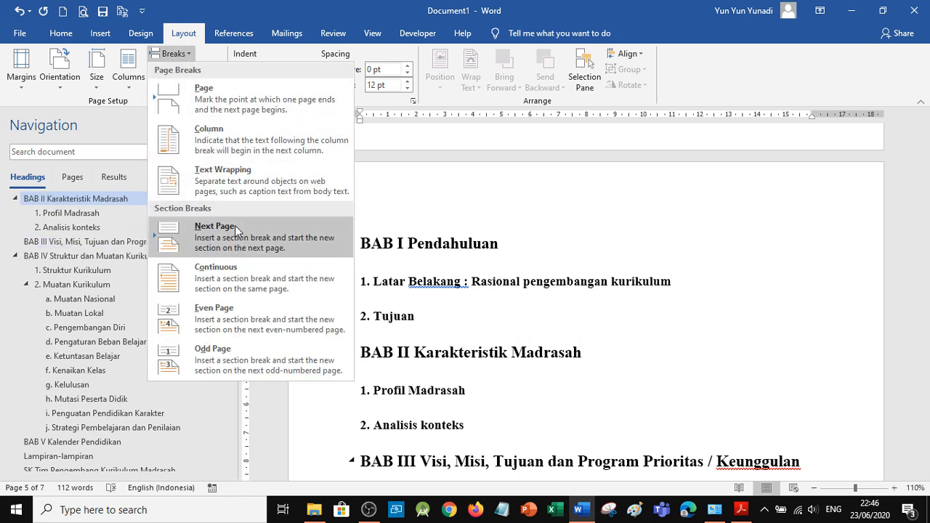
click(235, 238)
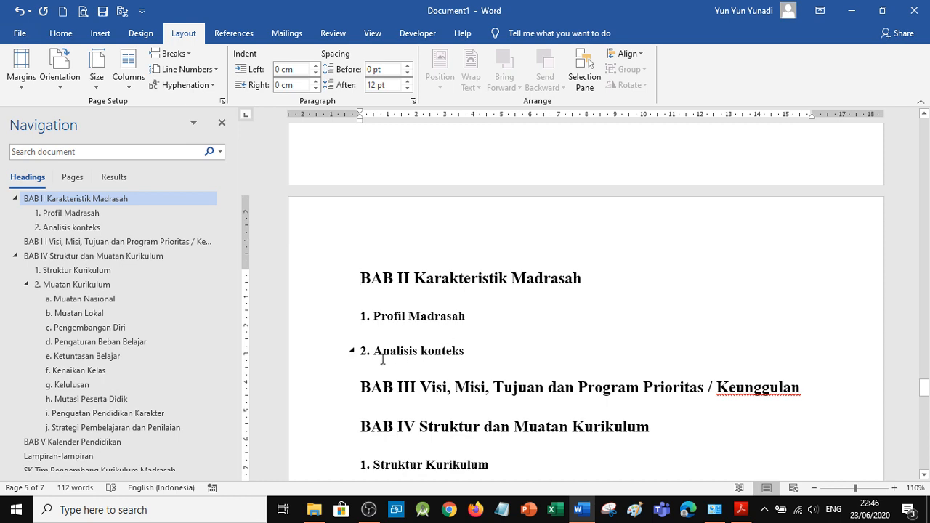
Insert a Next Page section break before the BAB III Visi, Misi, Tujuan dan Program Prioritas / Keunggulan heading
click(362, 381)
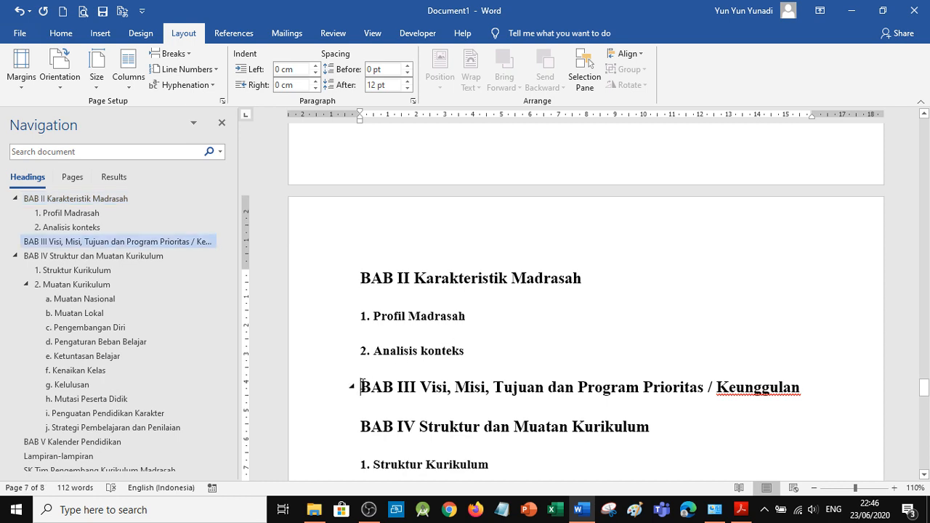
click(193, 54)
click(240, 220)
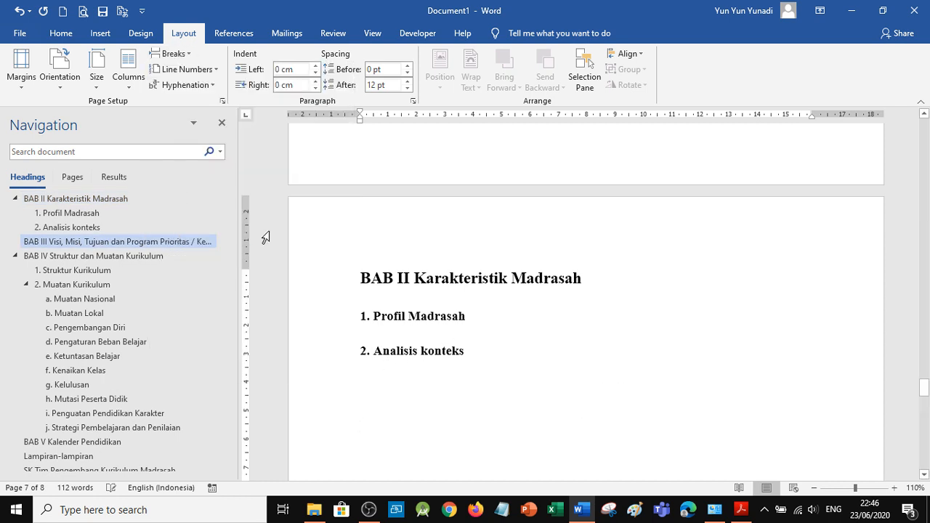
Insert a Next Page section break before the BAB IV Struktur dan Muatan Kurikulum heading
scroll(510, 364, down, 2)
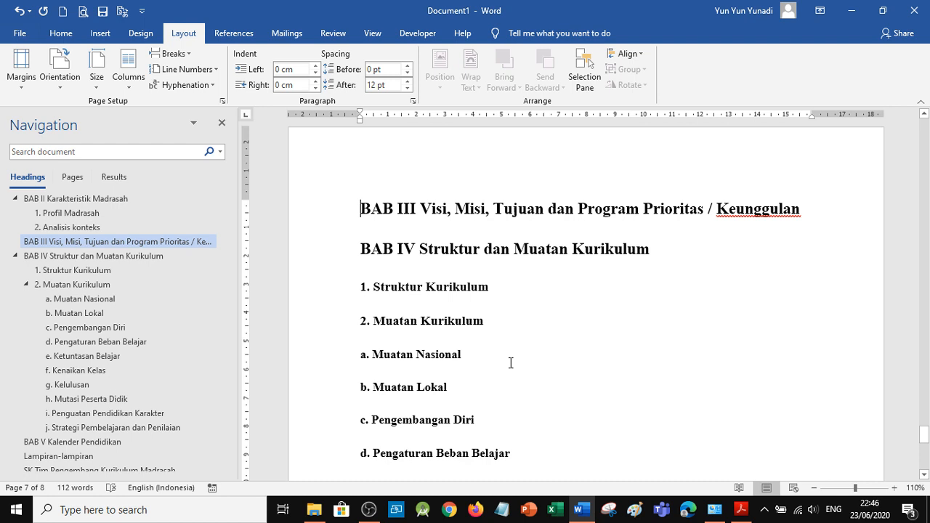
click(361, 249)
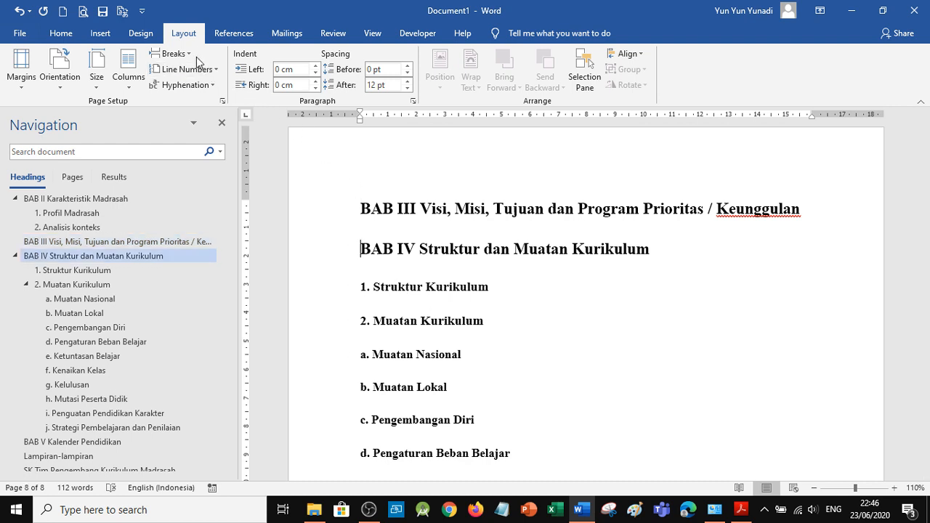
click(174, 54)
click(224, 232)
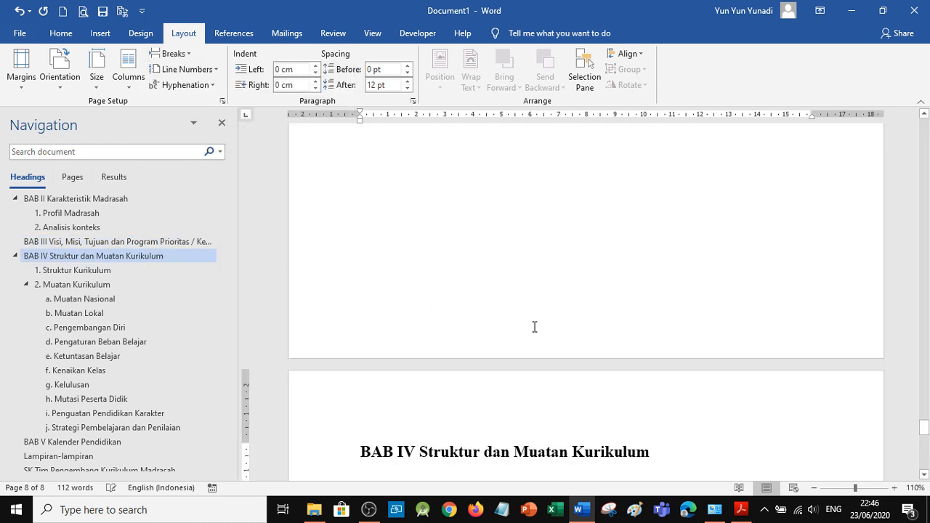
Insert a Next Page section break before the BAB V Kalender Pendidikan heading
scroll(534, 327, down, 10)
scroll(537, 333, down, 2)
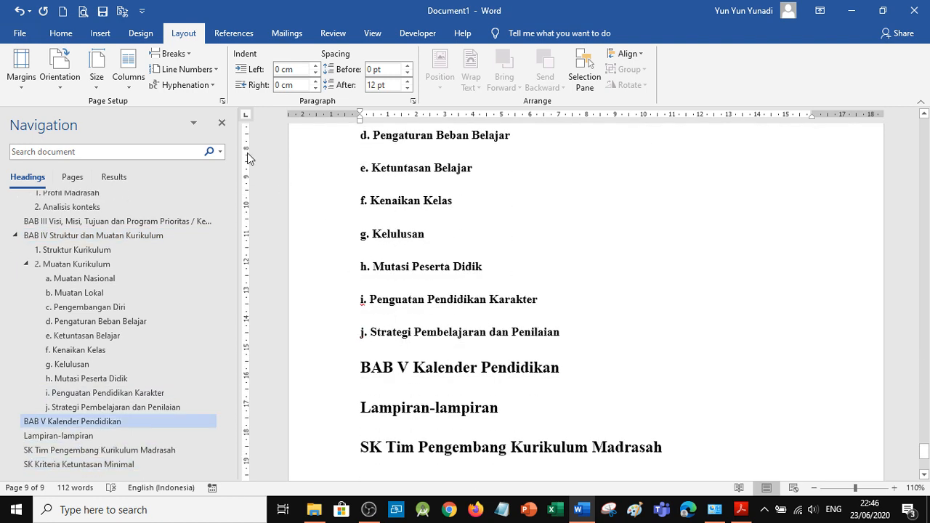
click(175, 53)
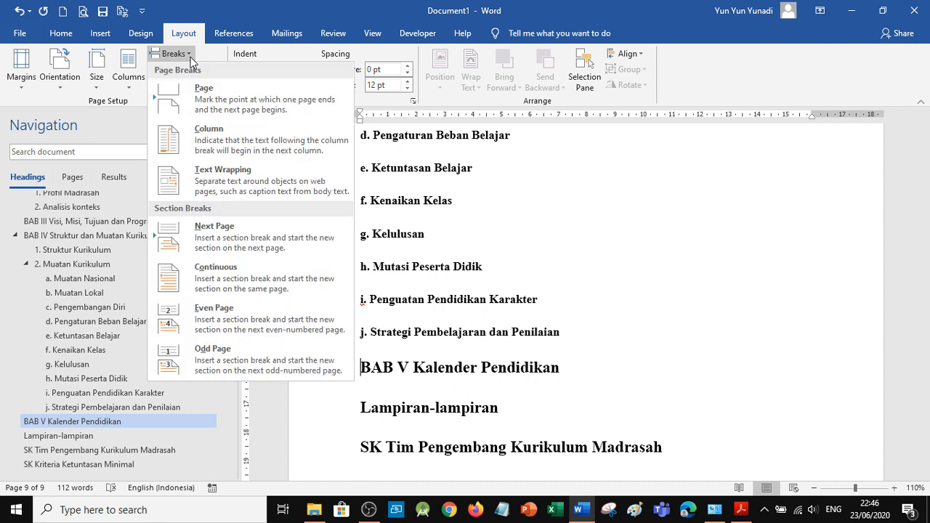
click(212, 226)
Insert a Next Page section break before the Lampiran-lampiran heading
scroll(519, 296, down, 3)
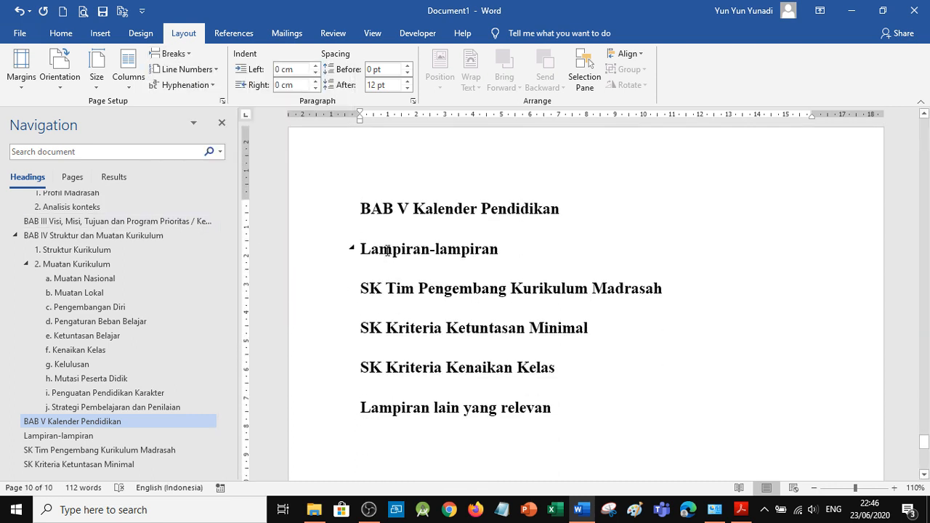
click(393, 250)
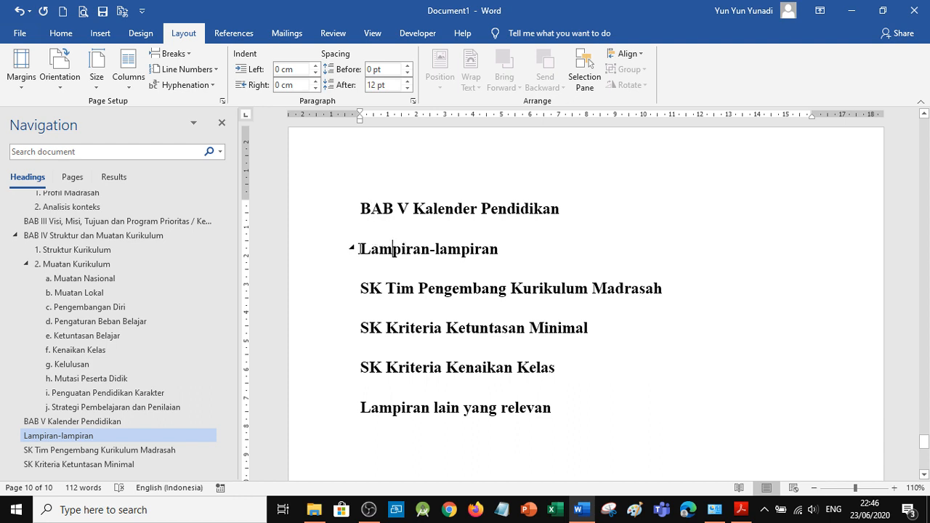
click(191, 54)
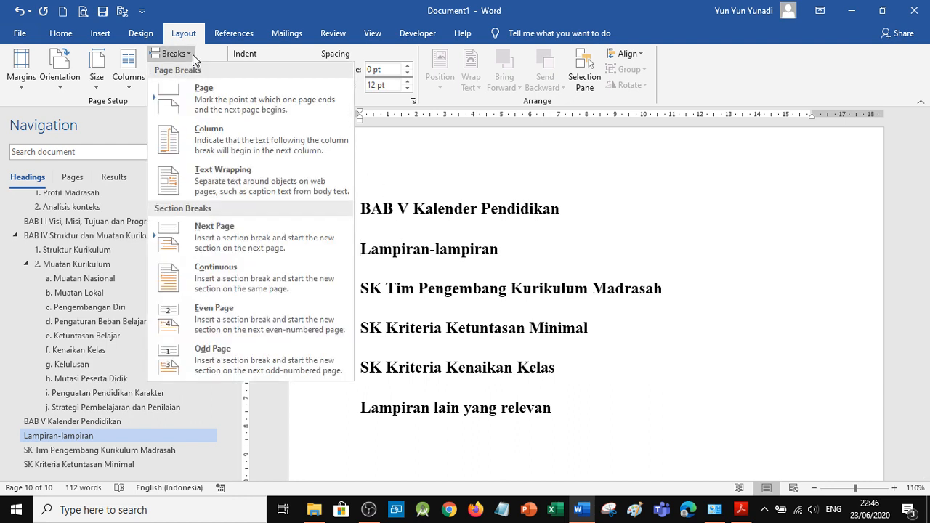
click(234, 231)
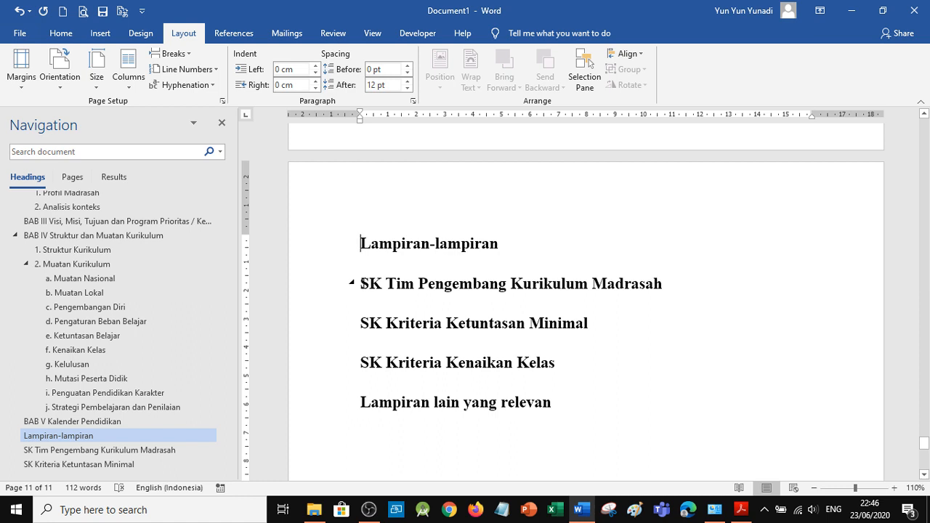
Apply the Heading 2 style to the four entries under Lampiran-lampiran, from SK Tim Pengembang Kurikulum Madrasah to Lampiran lain yang relevan
drag(361, 283, 524, 405)
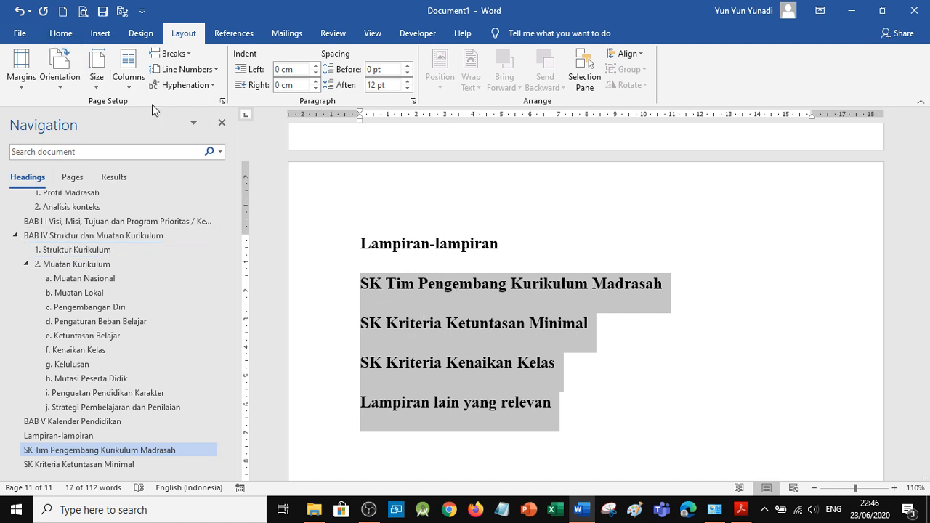
click(61, 33)
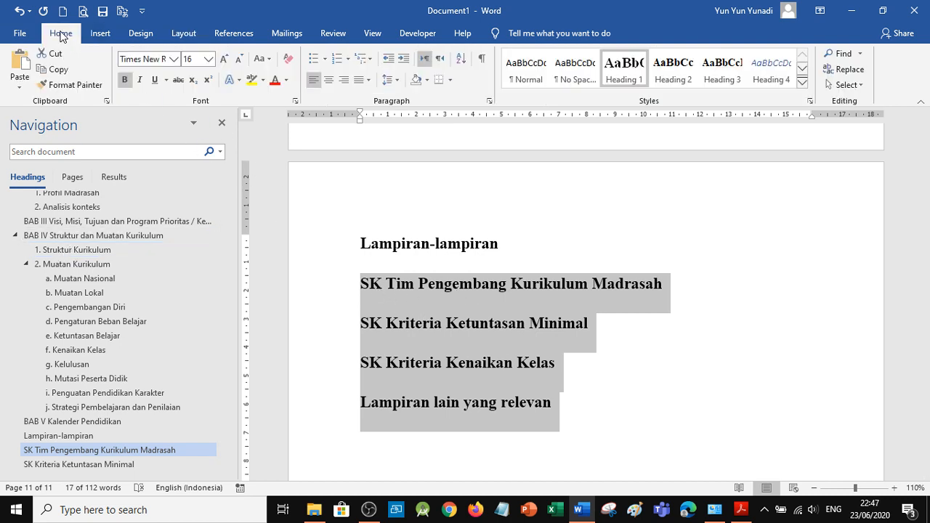
click(674, 78)
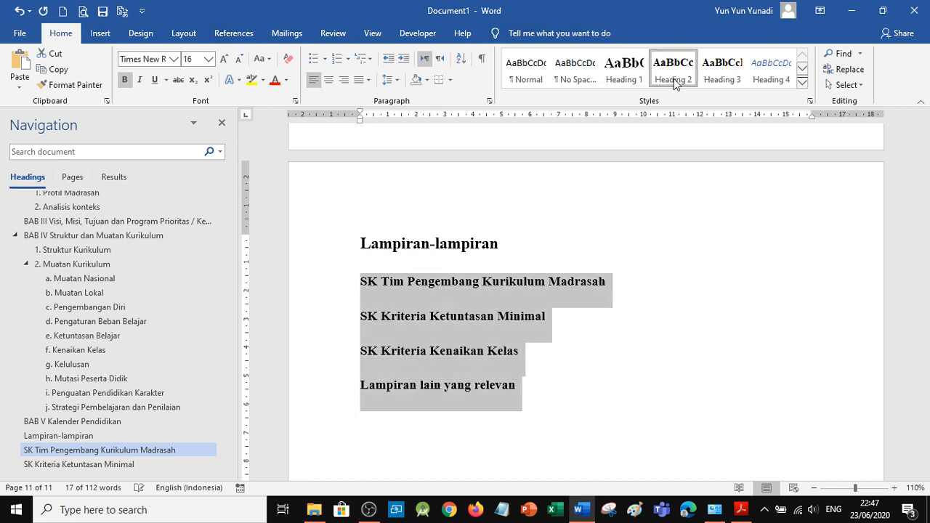
Insert a Next Page section break before the SK Kriteria Ketuntasan Minimal heading
click(365, 321)
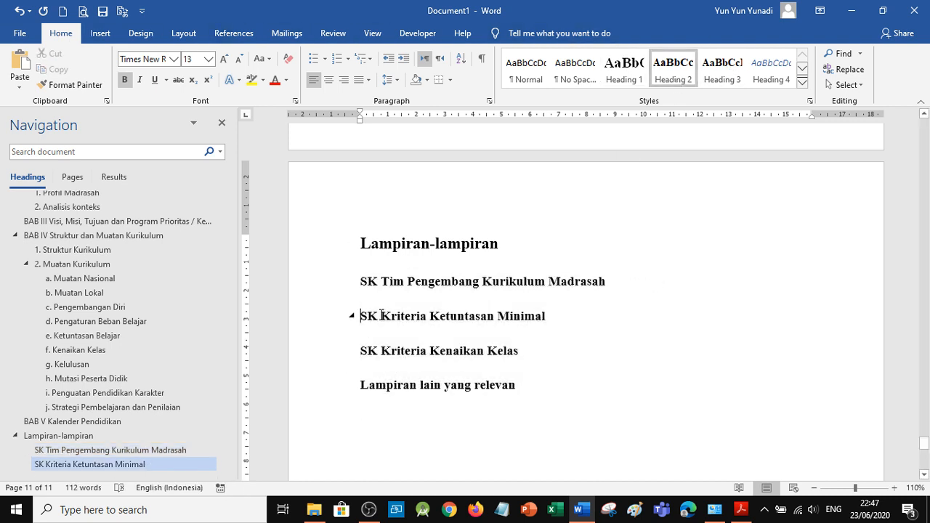
click(184, 33)
click(174, 53)
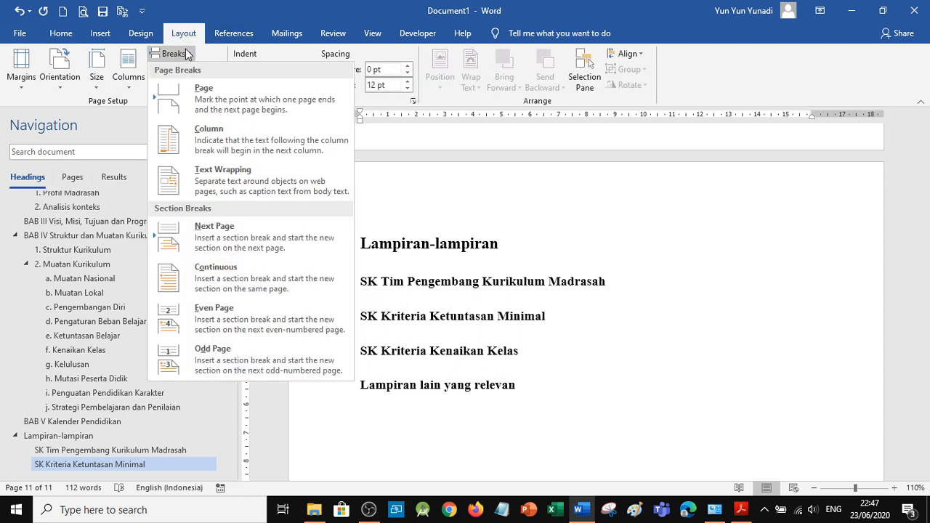
click(218, 234)
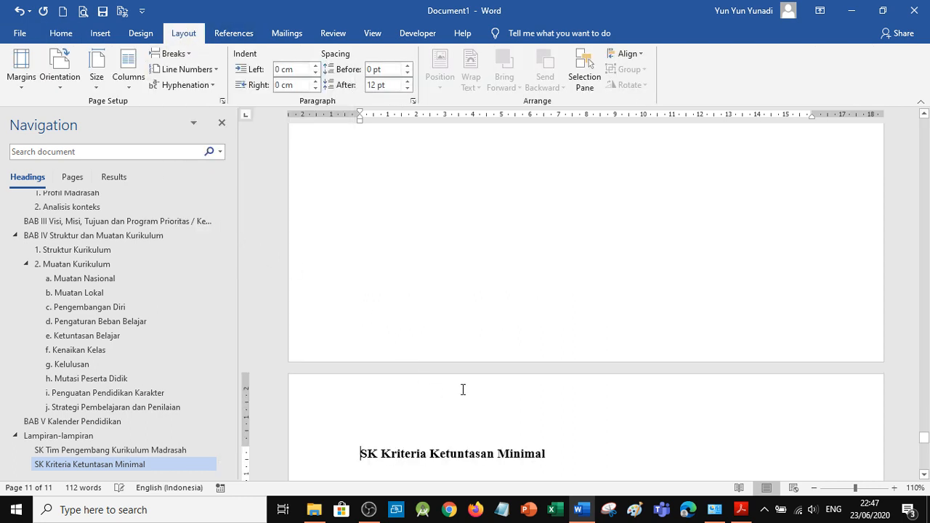
Insert a Next Page section break before the SK Kriteria Kenaikan Kelas heading
scroll(463, 390, down, 3)
click(361, 314)
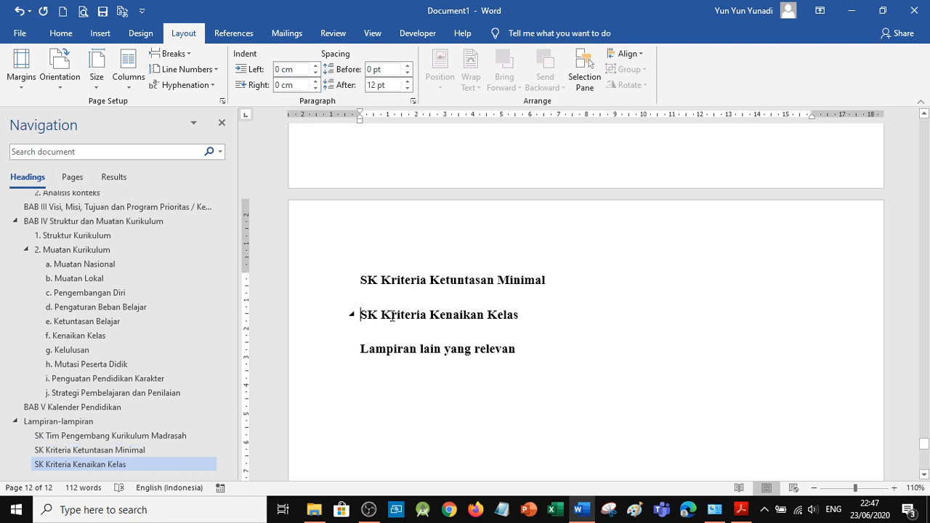
click(192, 53)
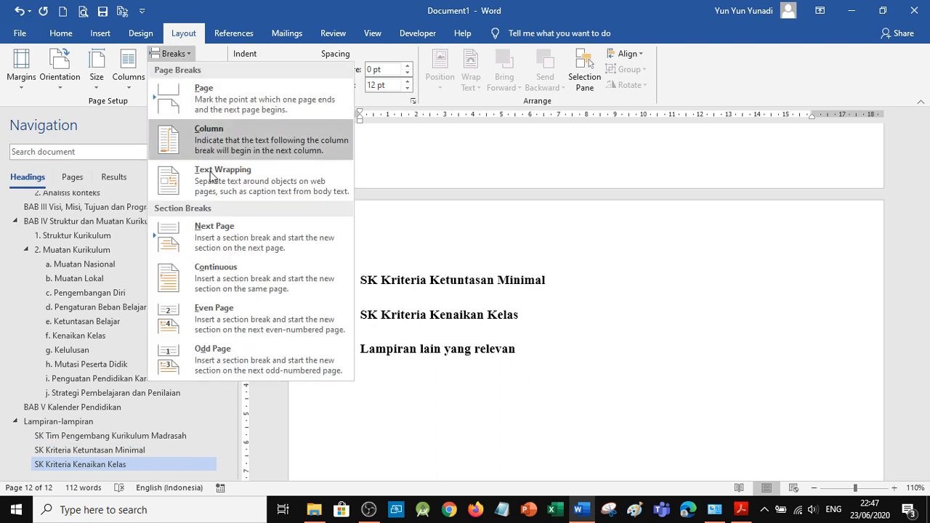
click(229, 239)
Insert a Next Page section break before the Lampiran lain yang relevan heading
scroll(428, 345, down, 2)
scroll(434, 349, down, 1)
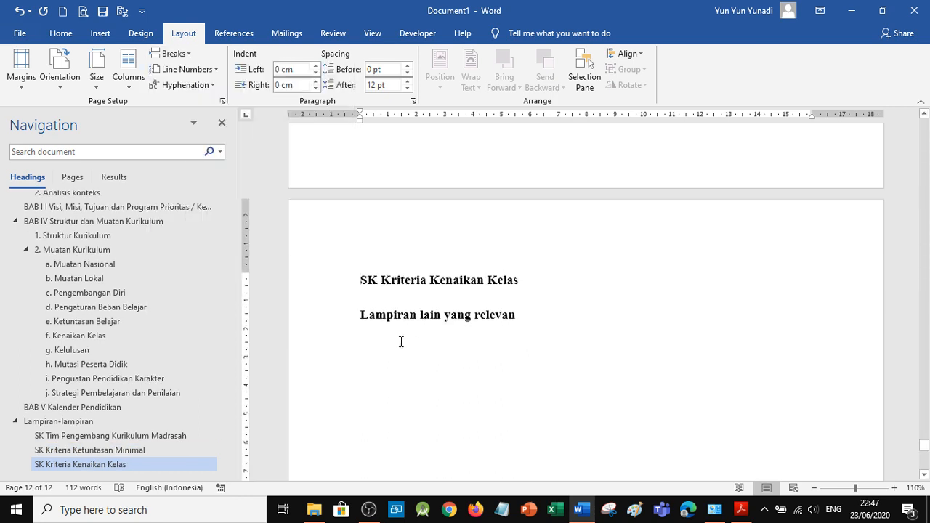
click(361, 315)
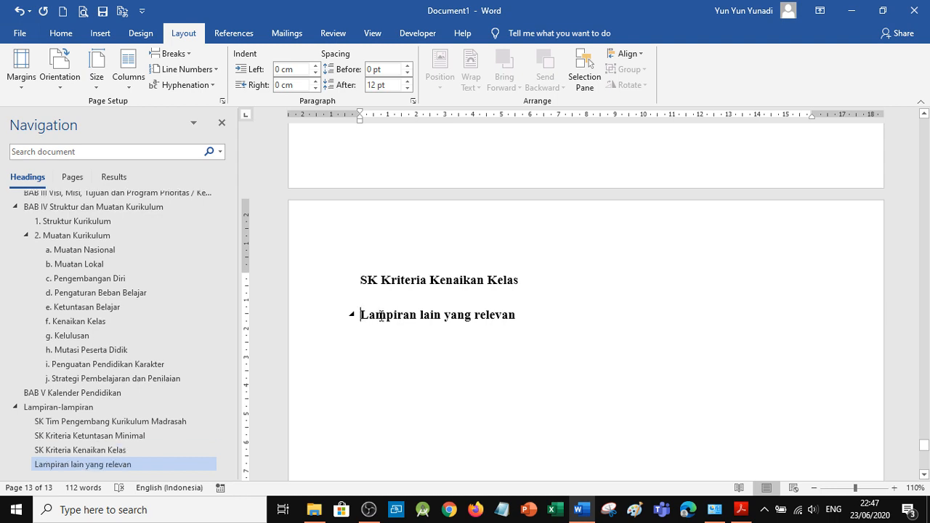
click(191, 56)
click(231, 241)
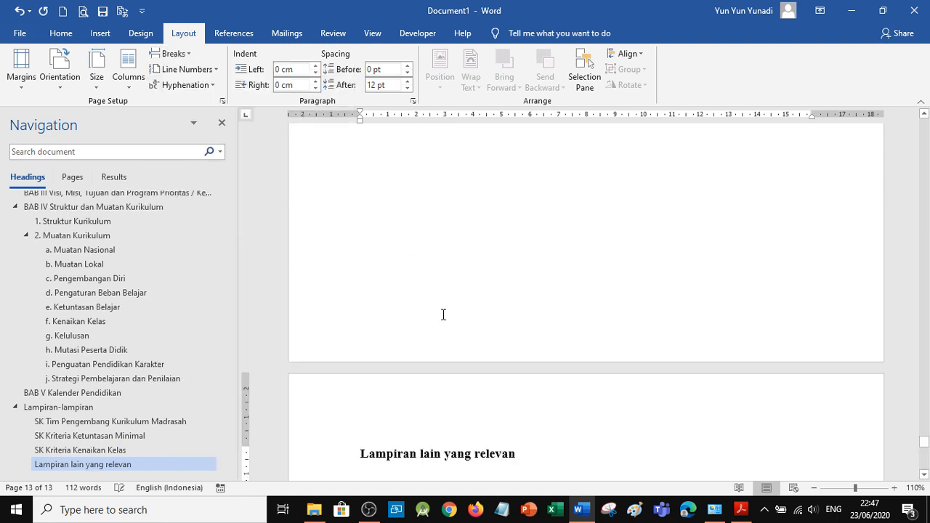
Review how the headings are split across pages, from the last appendix back through the chapters to Halaman sampul
scroll(558, 372, down, 1)
scroll(558, 372, down, 3)
scroll(558, 372, up, 18)
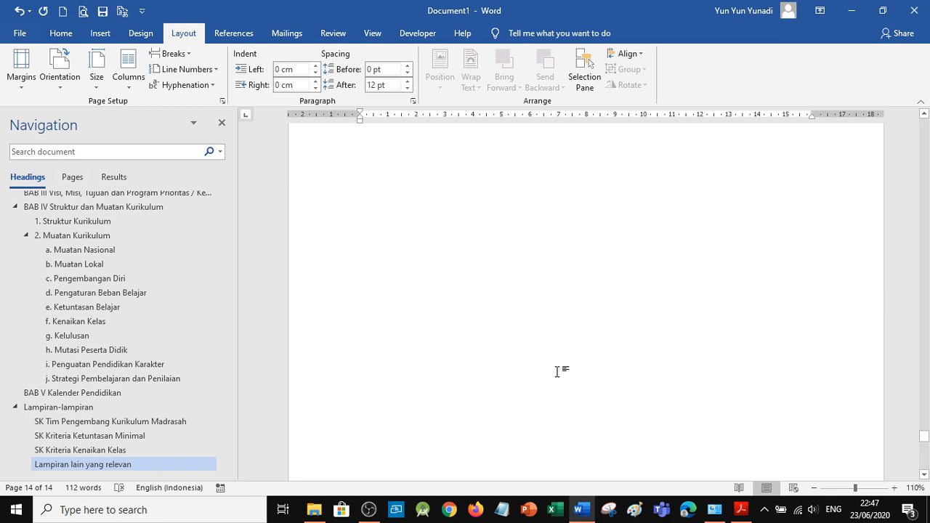
scroll(557, 372, up, 15)
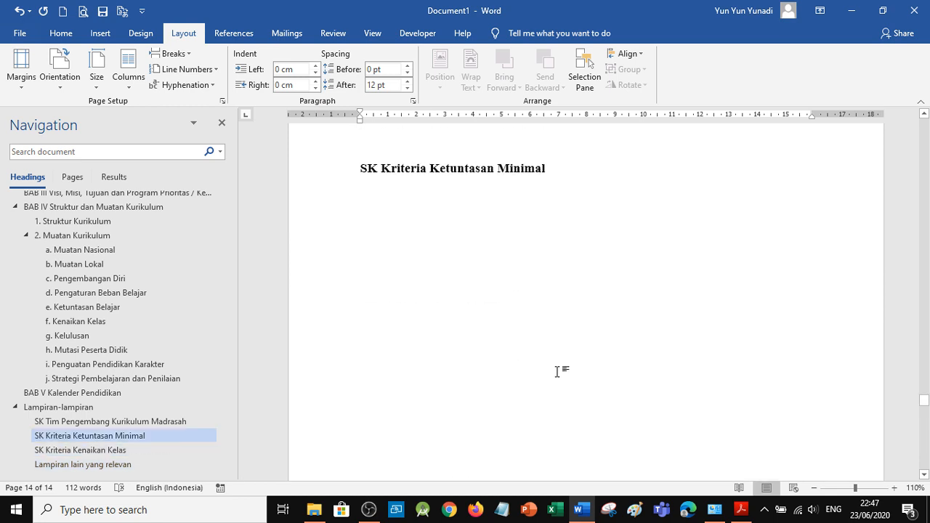
click(69, 208)
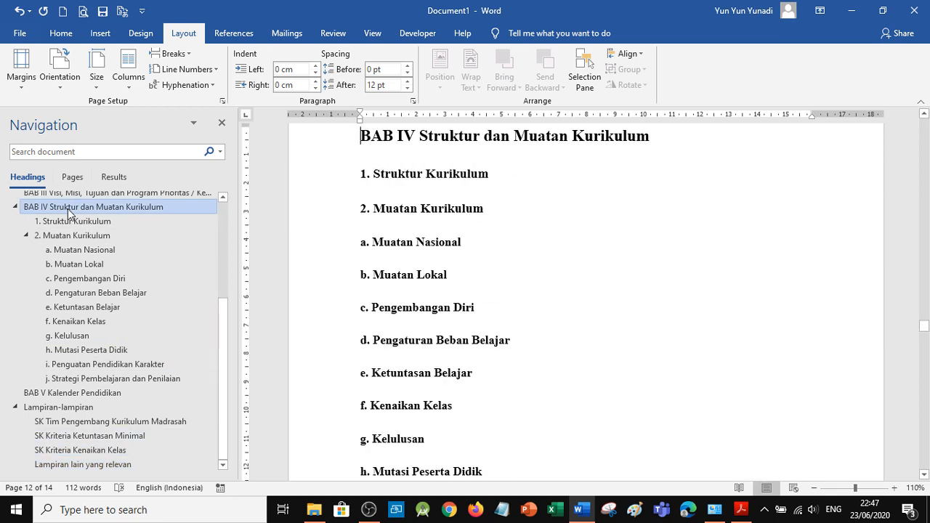
click(78, 192)
scroll(109, 305, up, 4)
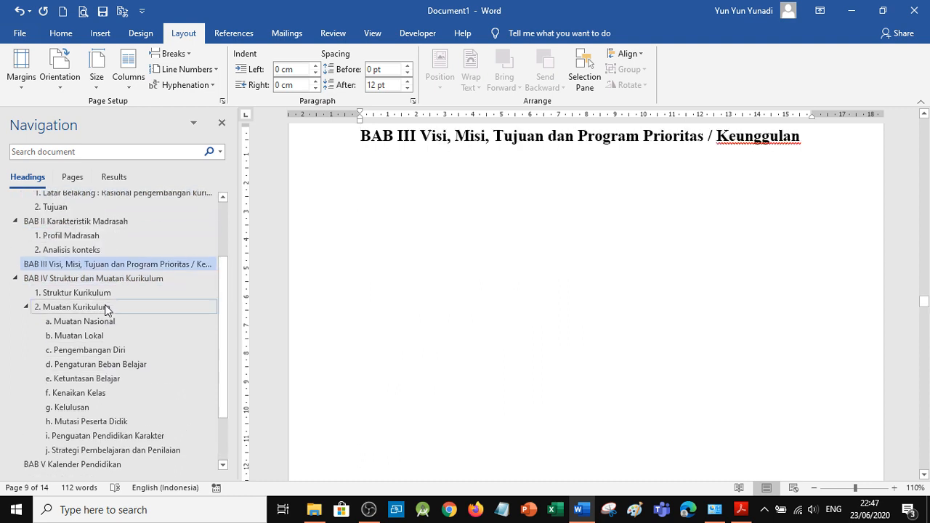
click(68, 269)
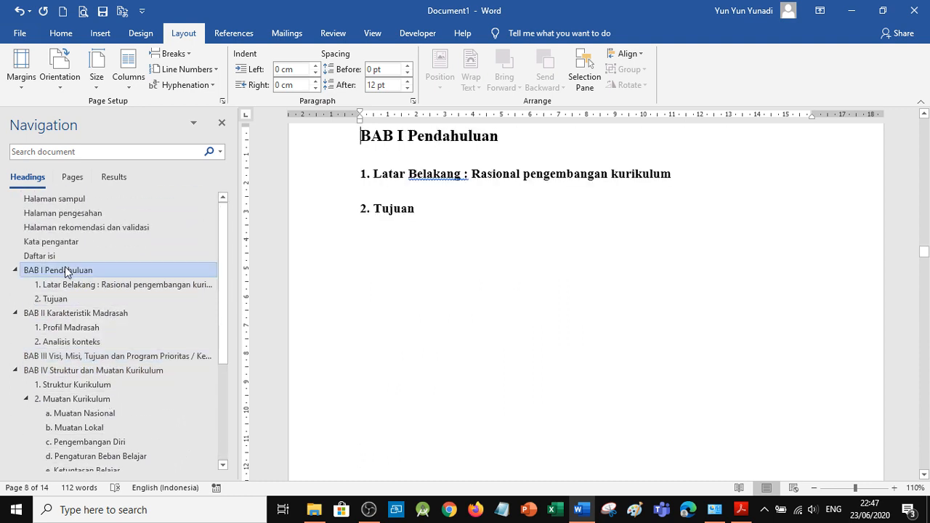
click(77, 200)
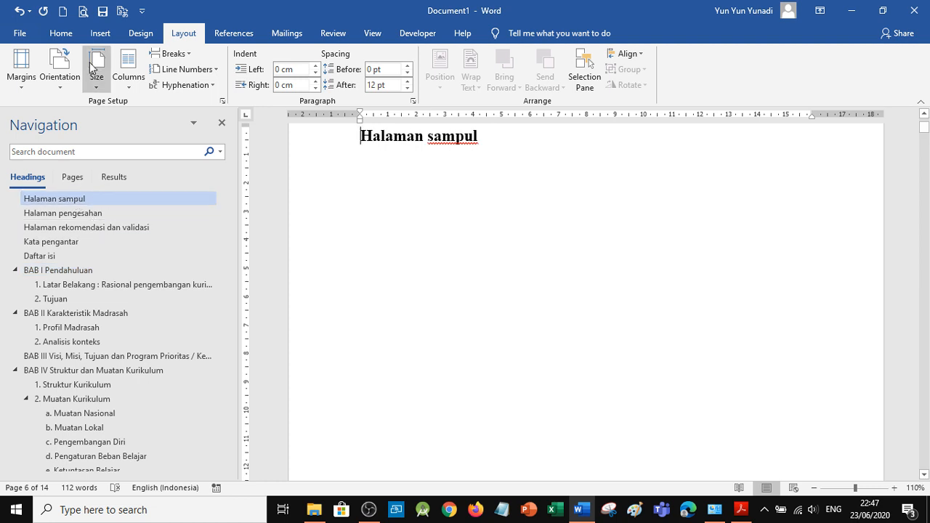
Modify the Heading 1 style to use centred alignment
click(68, 34)
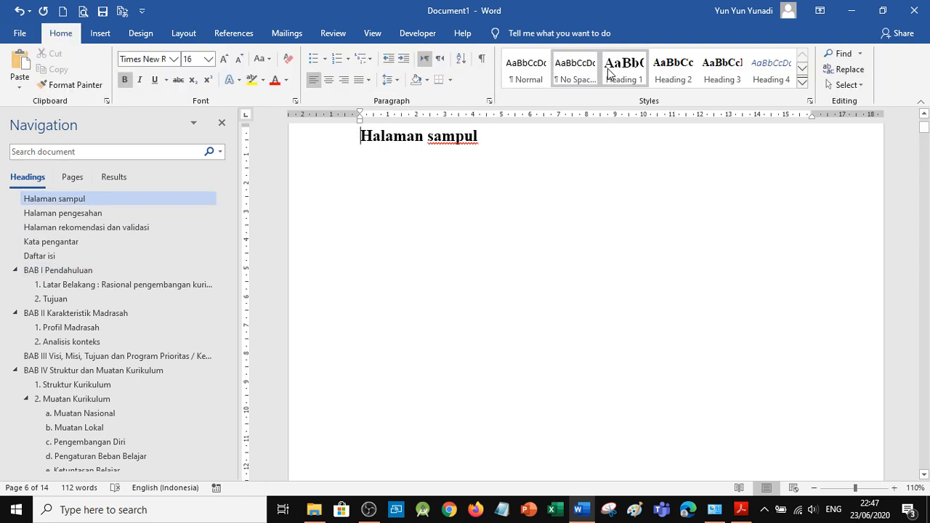
click(72, 270)
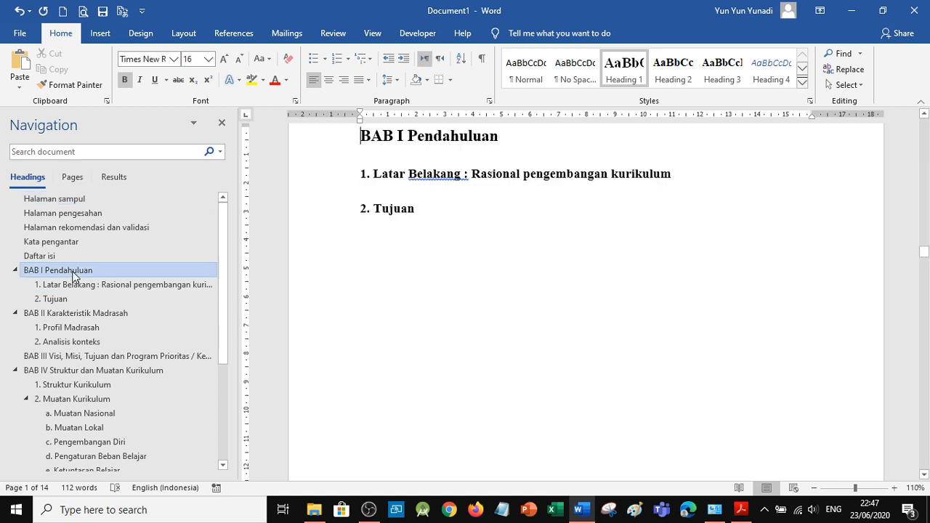
click(36, 241)
right_click(617, 67)
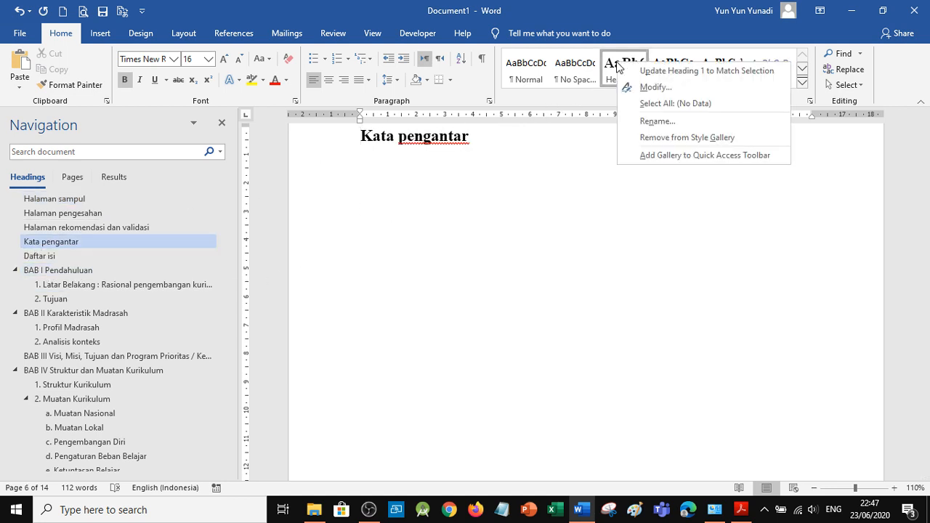
click(654, 86)
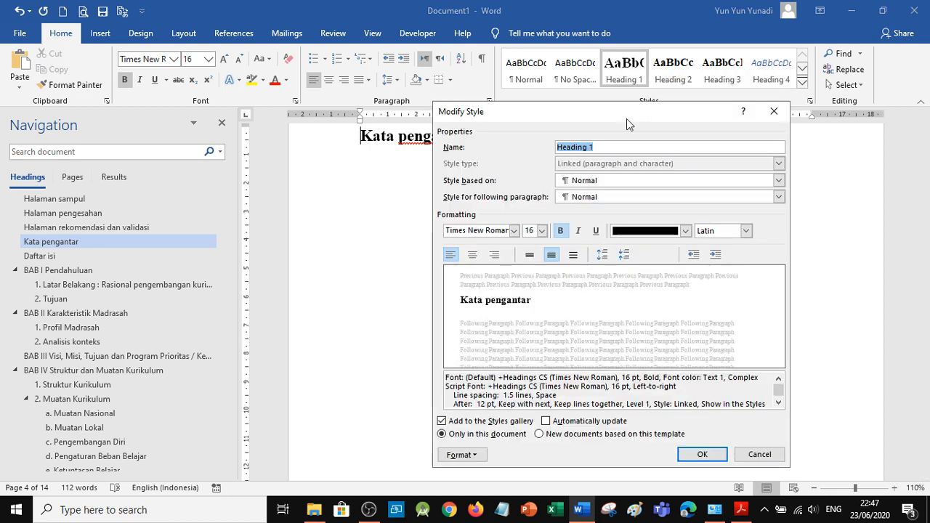
click(473, 256)
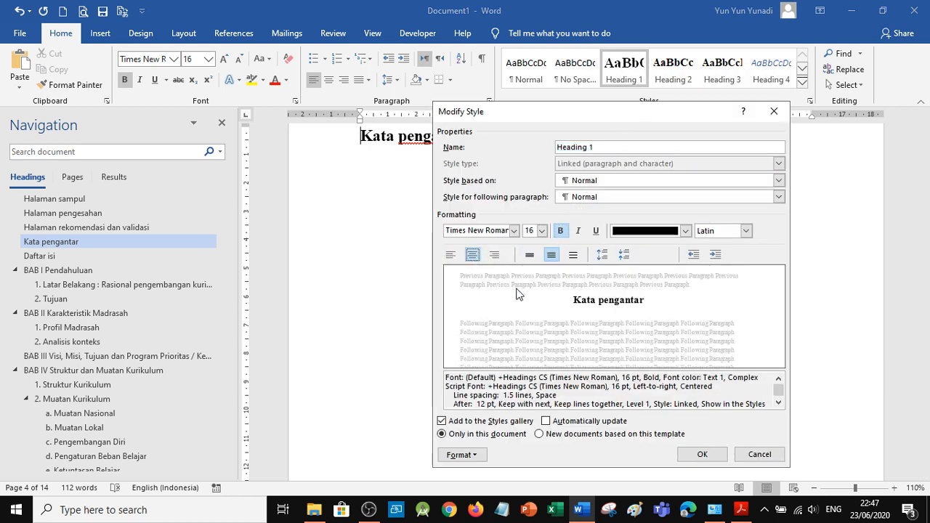
click(701, 455)
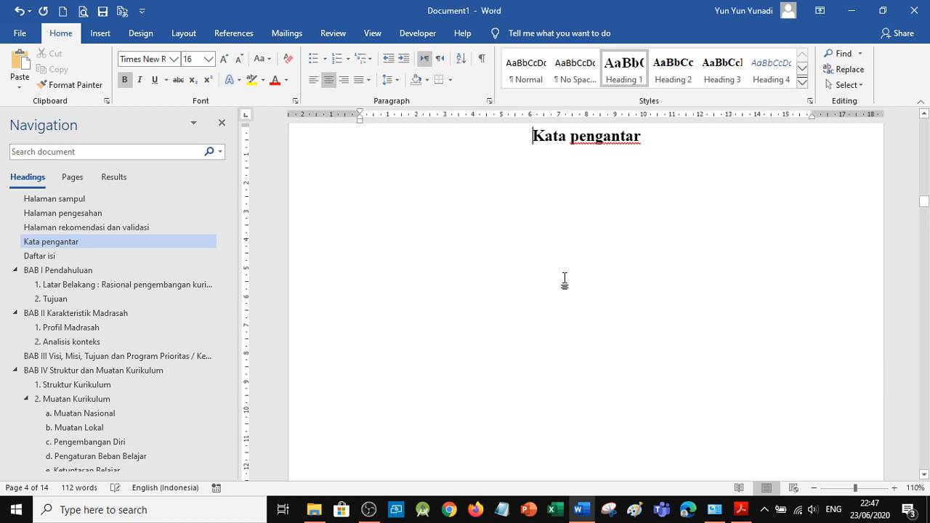
Add an empty line directly below the Daftar isi heading
scroll(567, 283, down, 5)
scroll(592, 335, down, 8)
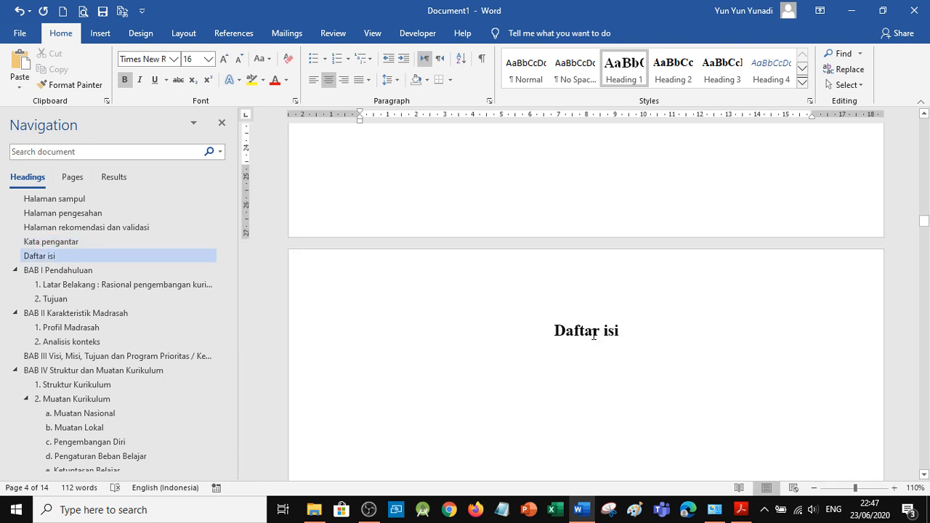
scroll(594, 334, down, 5)
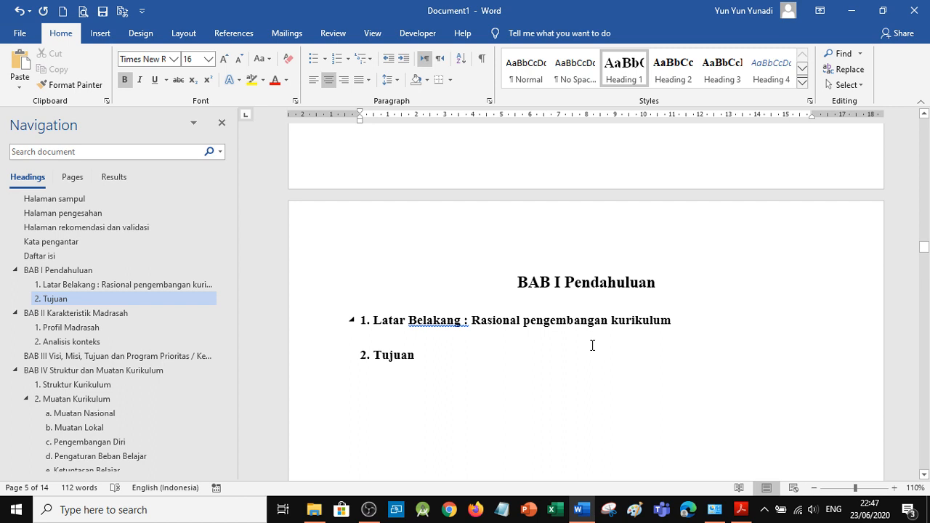
scroll(592, 345, up, 5)
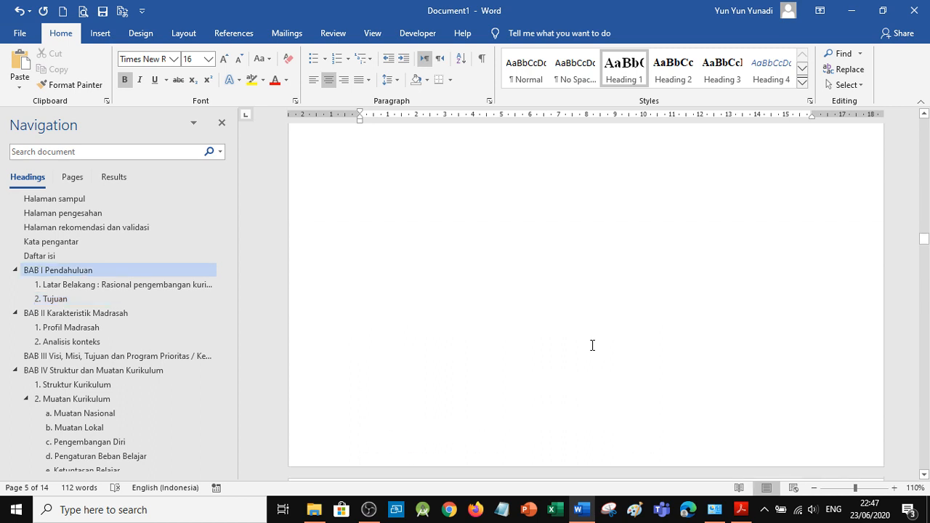
scroll(592, 346, up, 2)
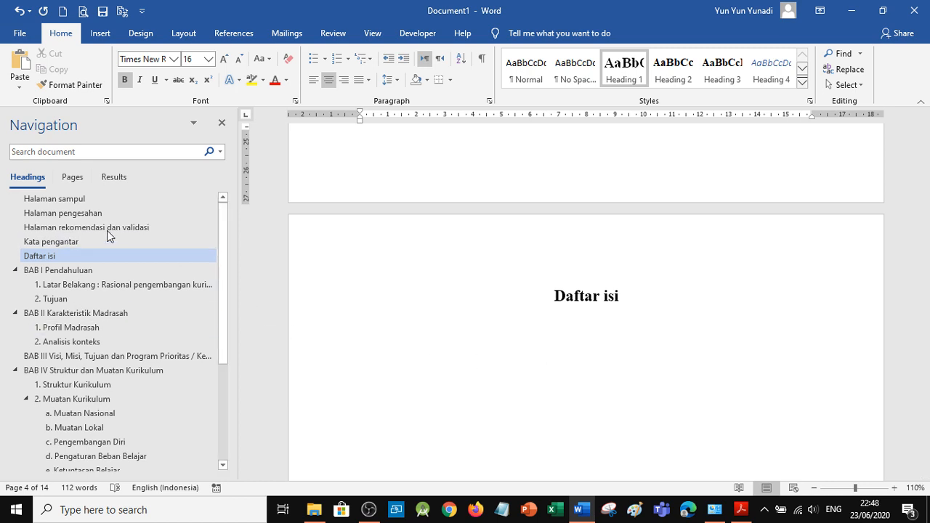
click(644, 299)
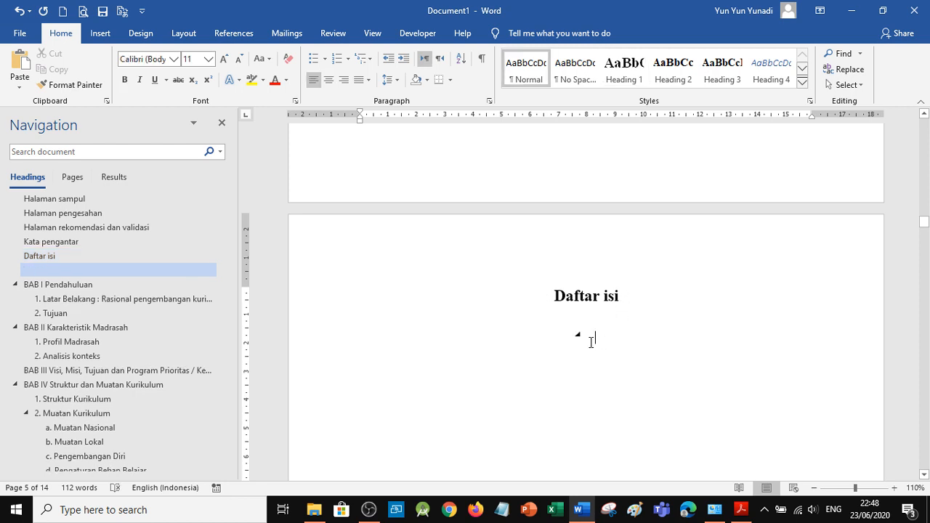
Enter the placeholder text "FJJHGJJHJ" on the empty line below the Daftar isi heading
click(57, 270)
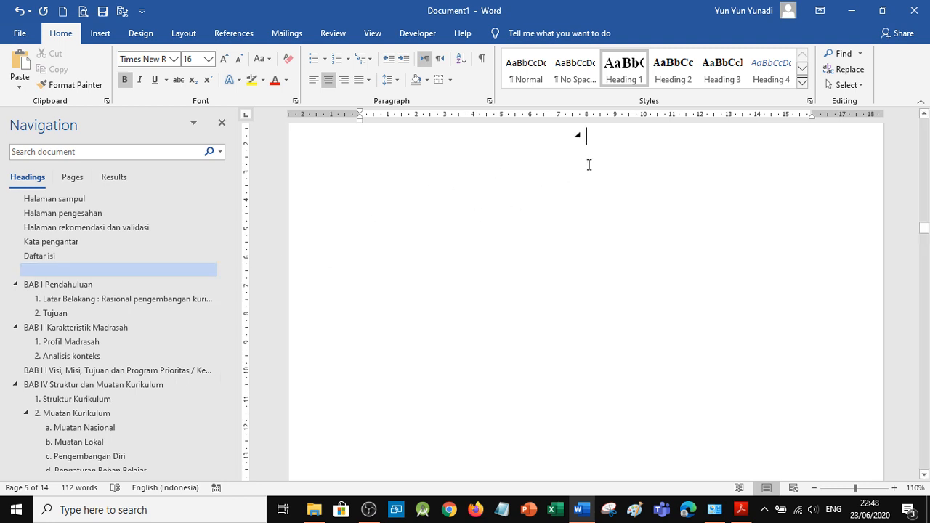
click(594, 141)
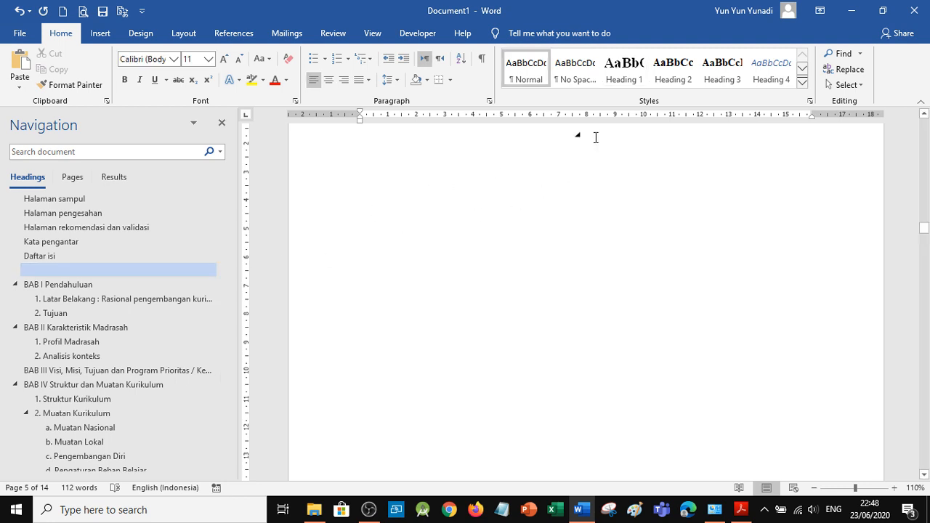
click(124, 275)
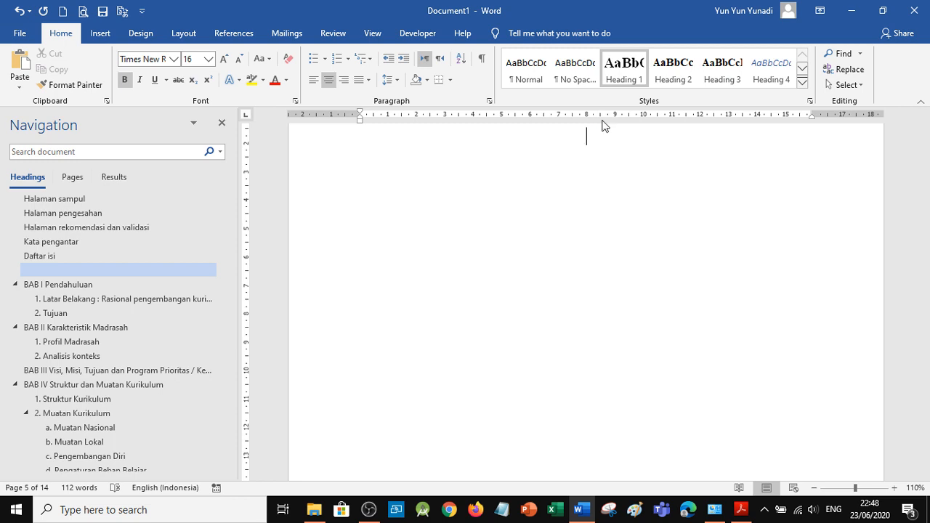
text(FJJHGJJHJ)
scroll(604, 234, up, 3)
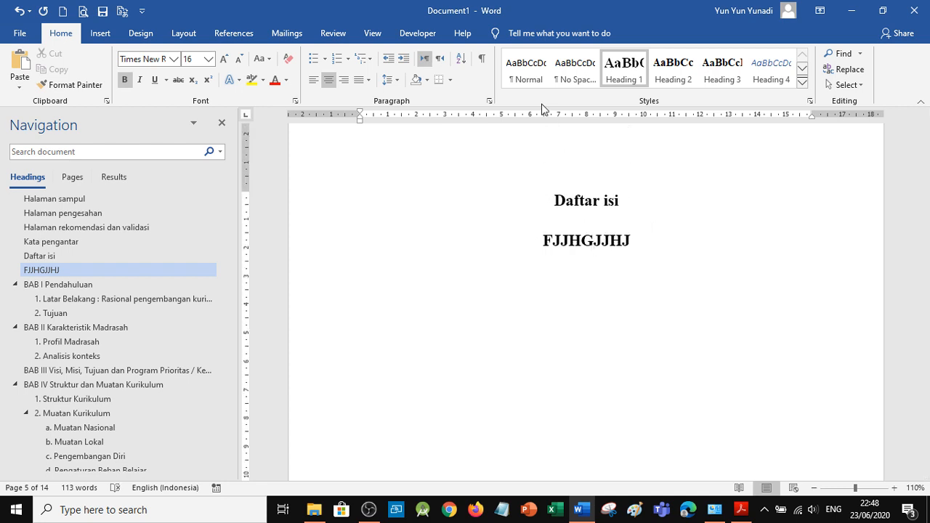
Apply the Normal style to the line below Daftar isi and delete its placeholder text
click(529, 76)
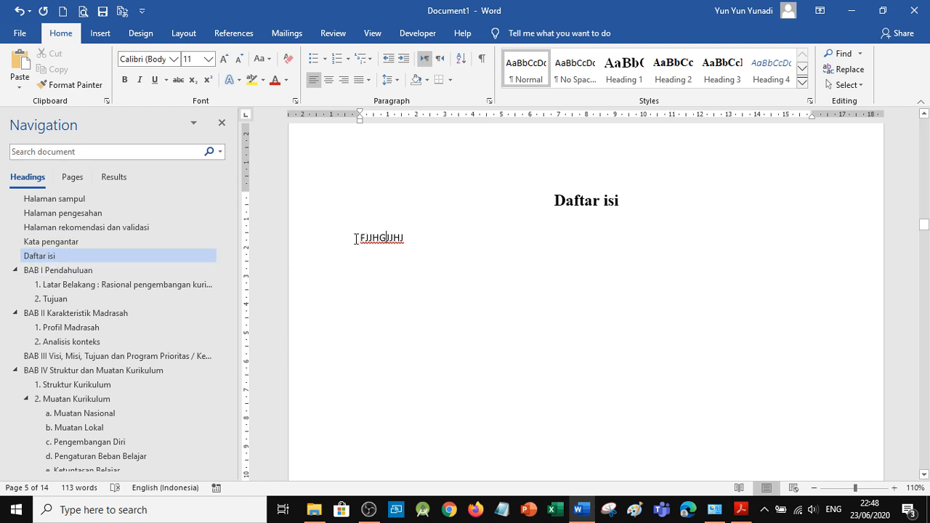
drag(360, 237, 407, 243)
key(BackSpace)
key(BackSpace)
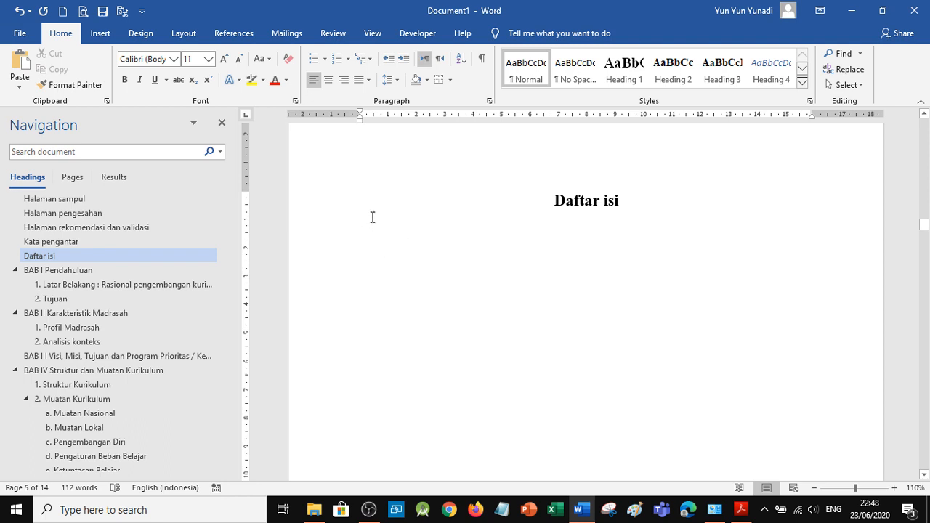
Insert a custom table of contents below Daftar isi, showing 3 levels with right-aligned page numbers and a dotted tab leader
click(244, 37)
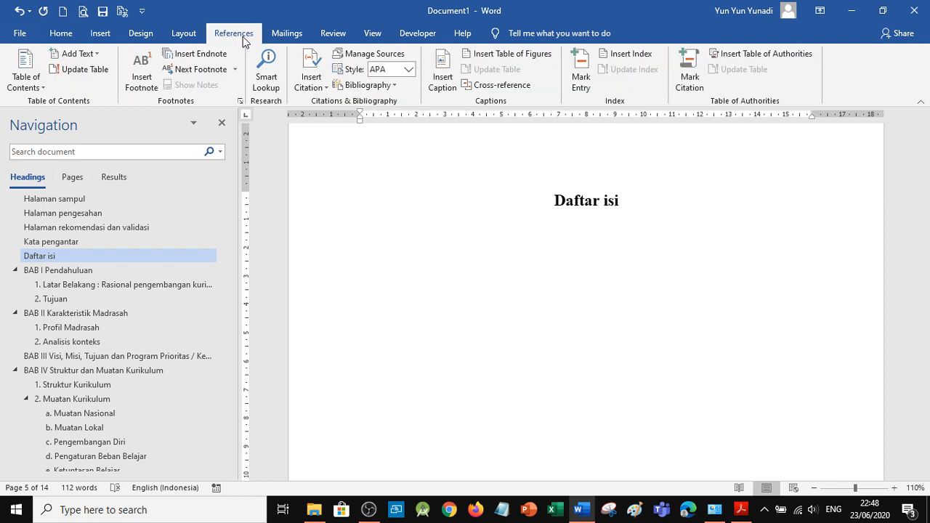
click(42, 87)
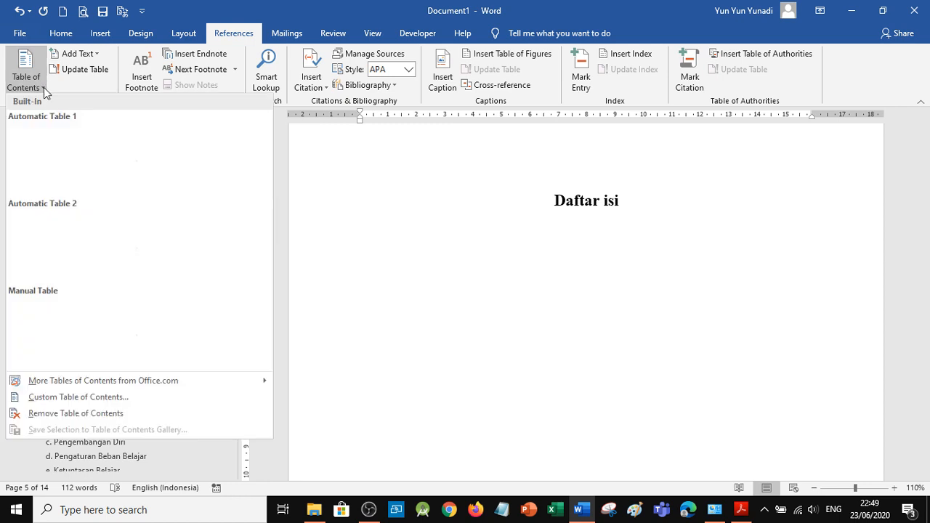
click(91, 398)
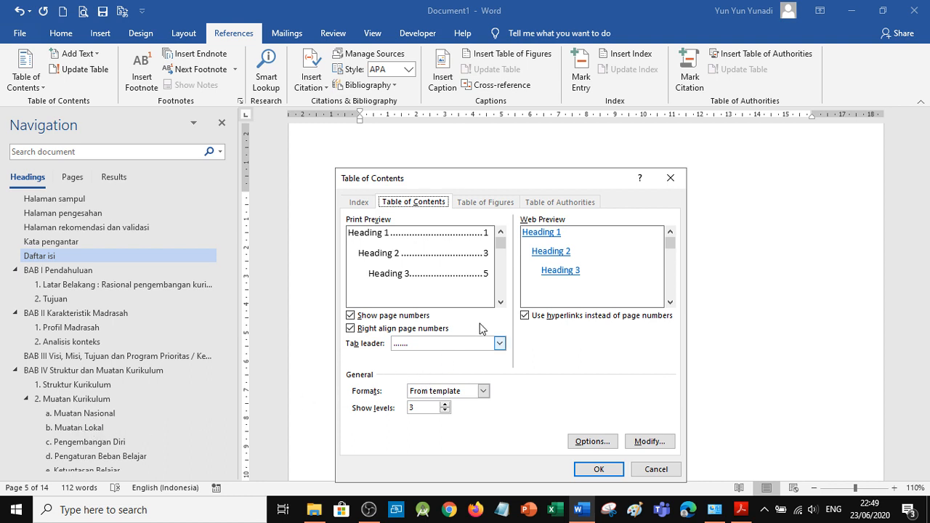
click(444, 411)
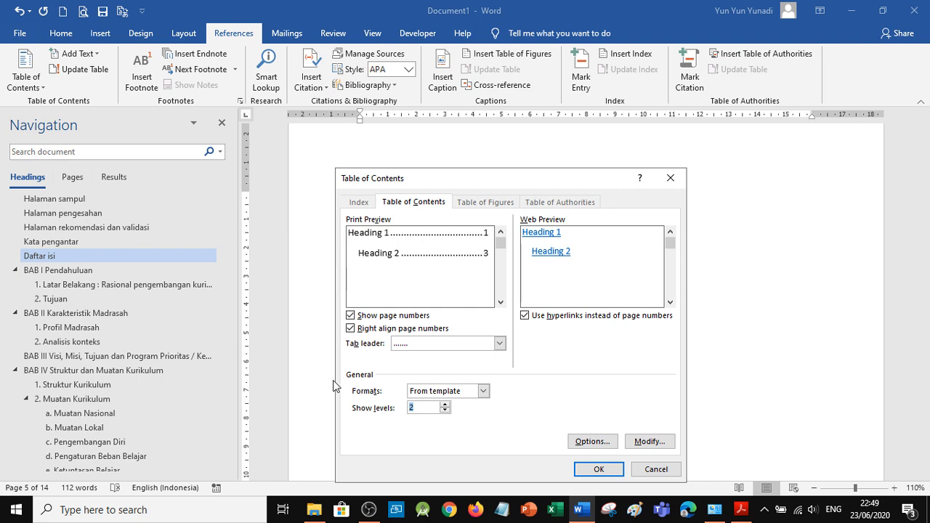
click(445, 405)
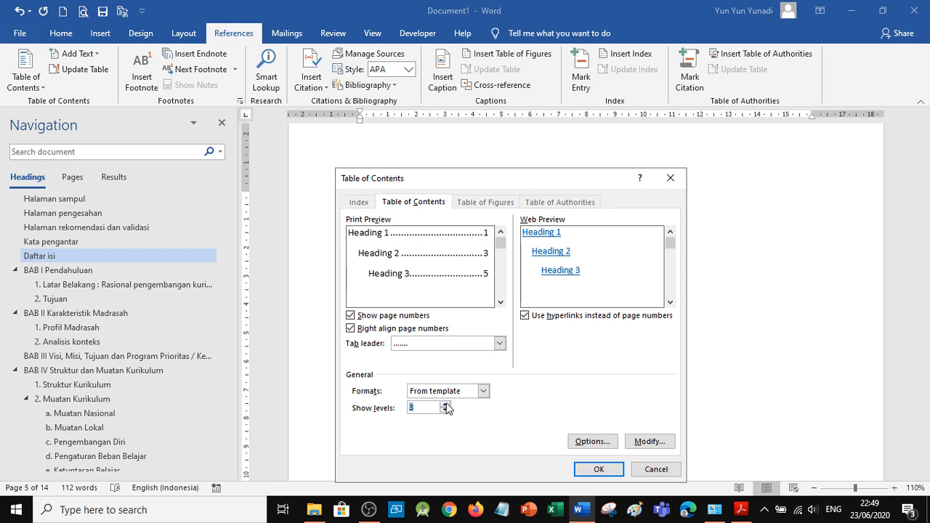
click(604, 469)
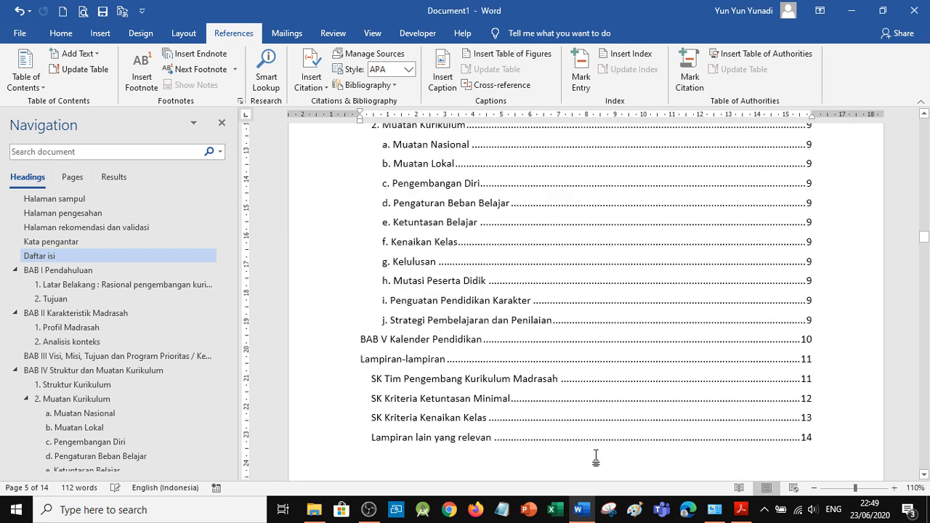
Update the entire table of contents on the Daftar isi page
scroll(554, 340, up, 8)
scroll(554, 340, up, 2)
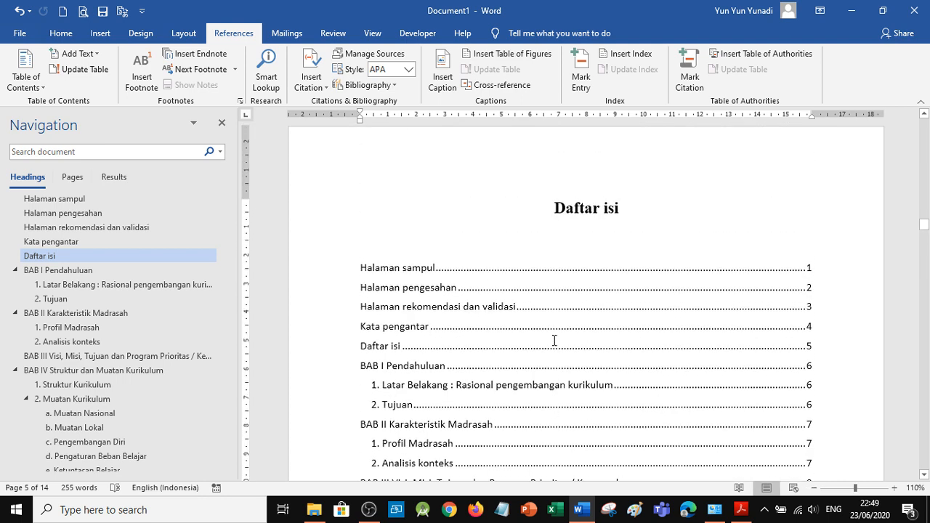
click(554, 340)
right_click(554, 340)
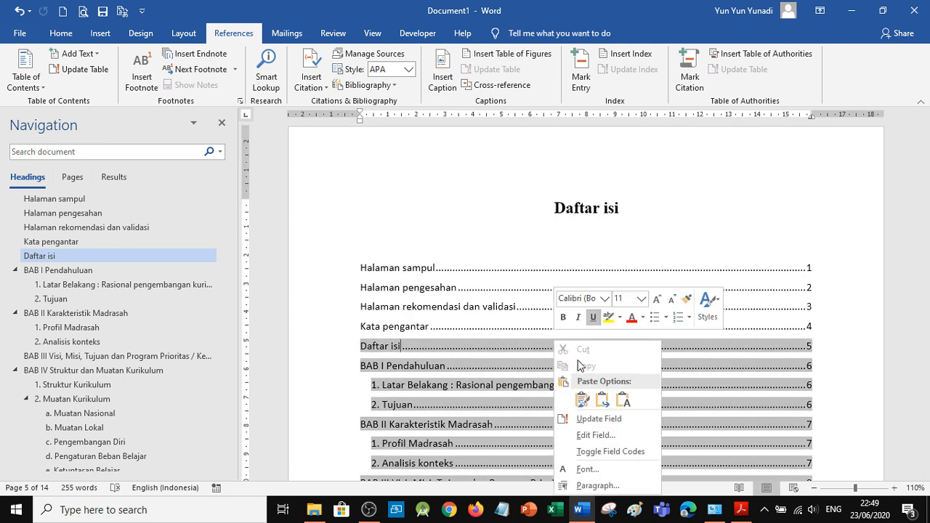
click(595, 420)
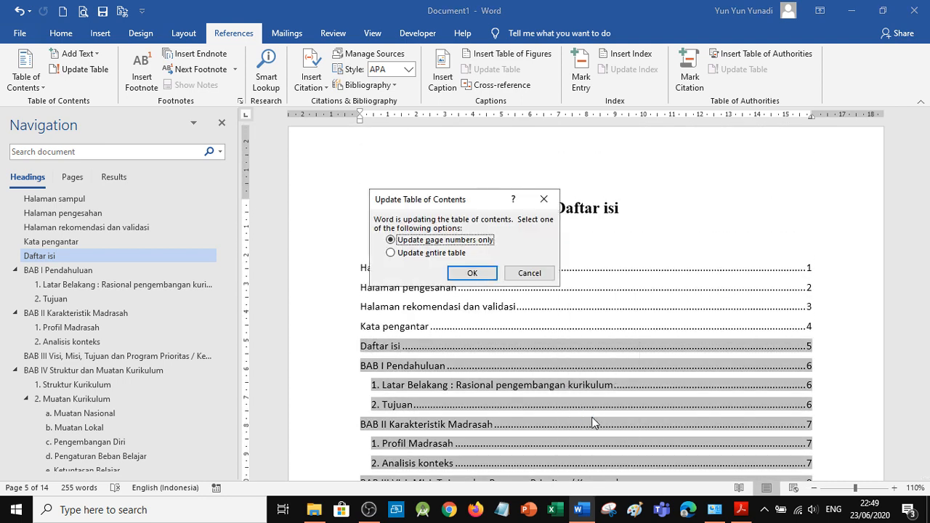
click(443, 253)
click(469, 274)
scroll(456, 291, down, 2)
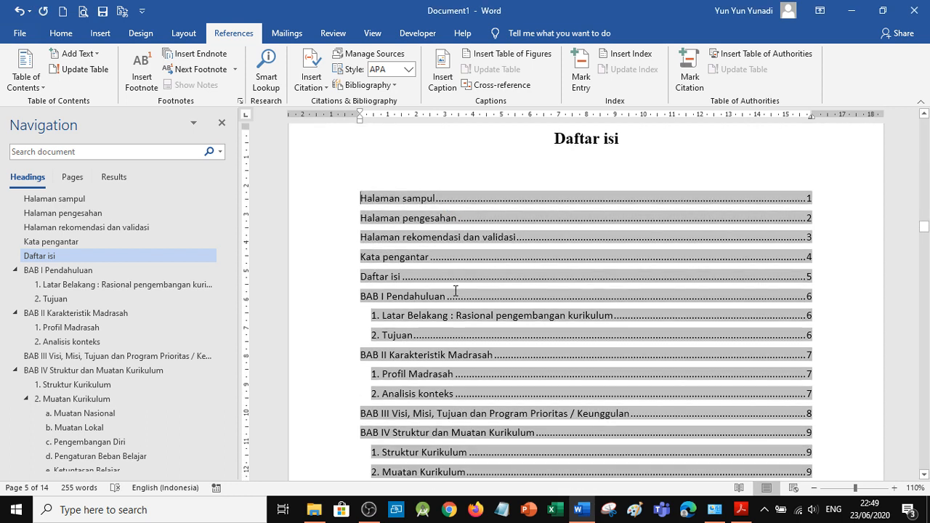
Modify the TOC 1 style to use Times New Roman (Headings CS) at 12 pt
click(63, 34)
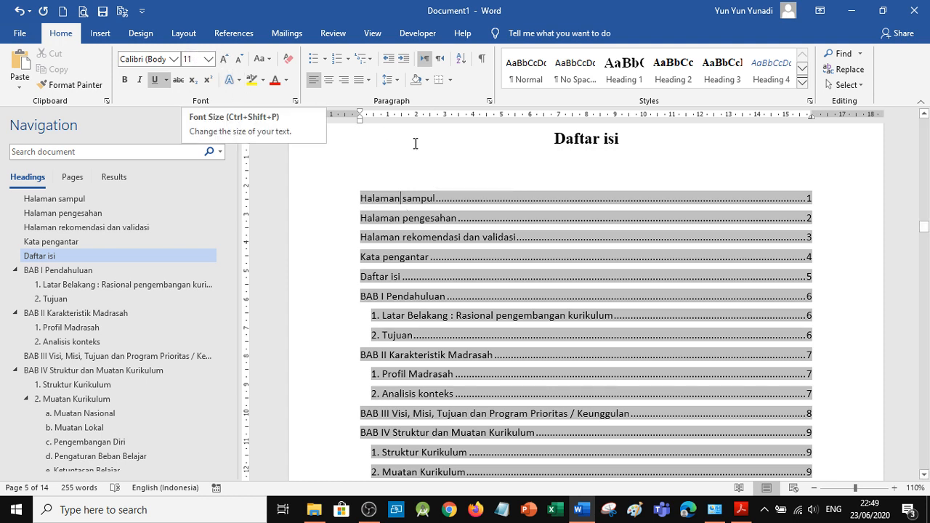
click(401, 197)
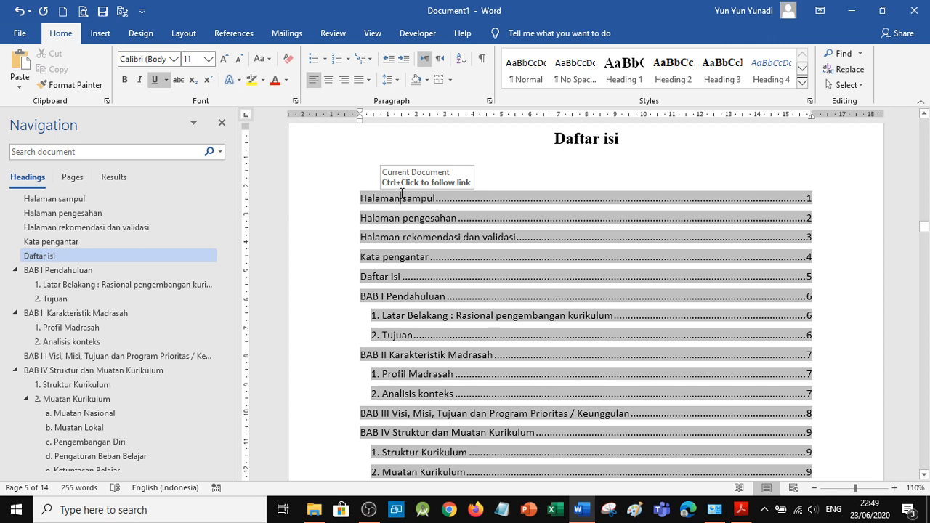
click(810, 103)
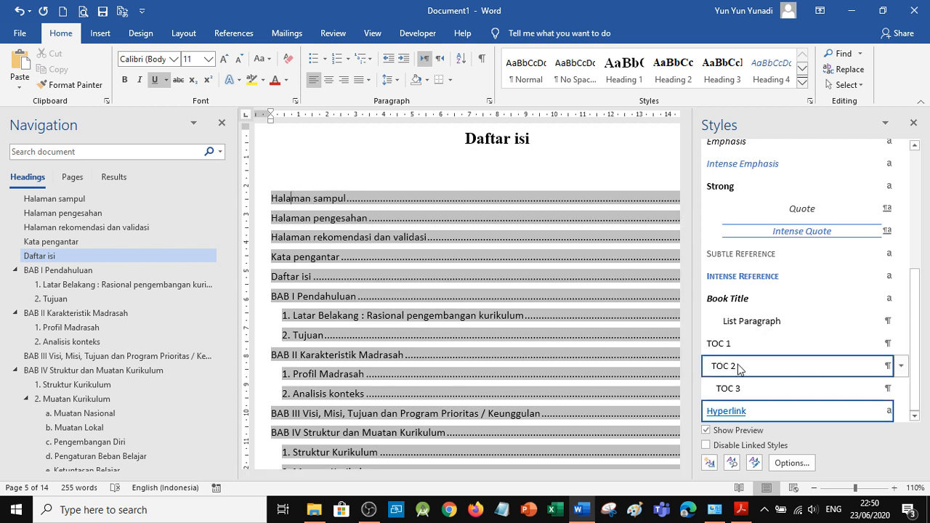
scroll(464, 319, down, 2)
scroll(463, 320, down, 1)
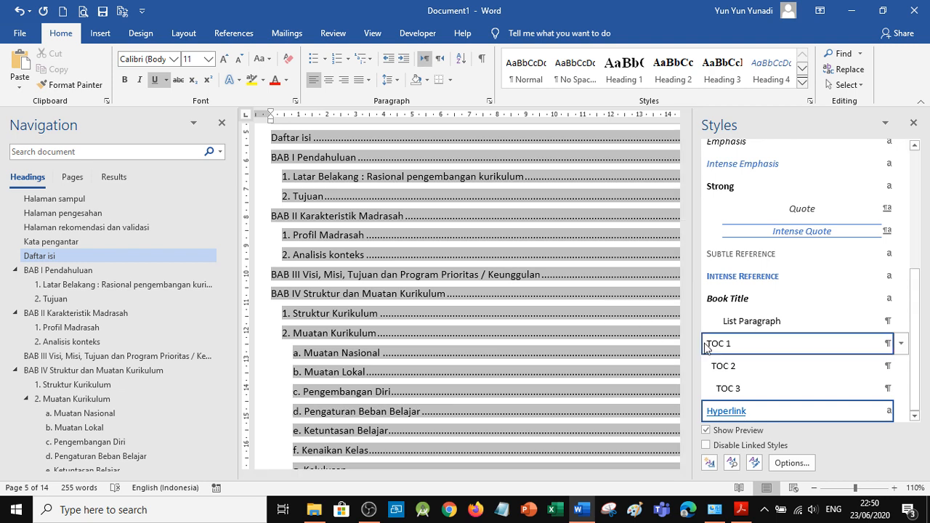
click(901, 343)
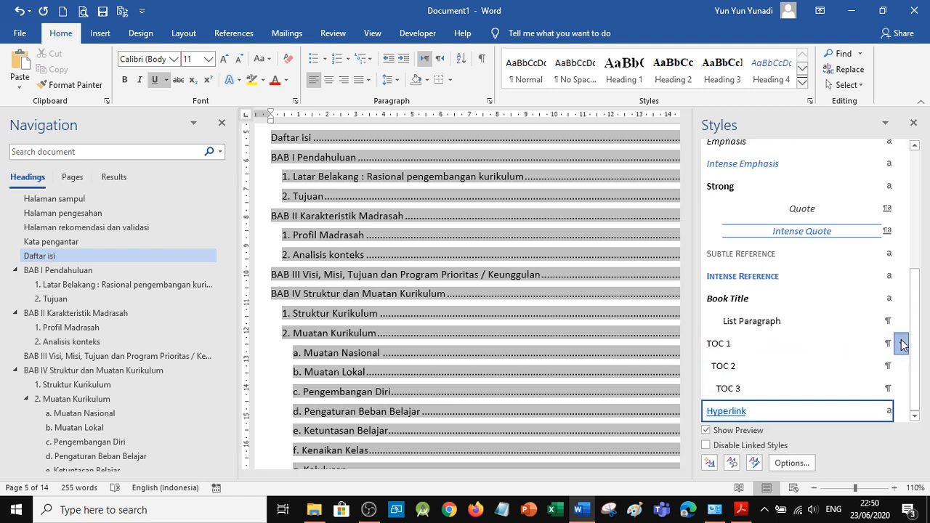
click(812, 379)
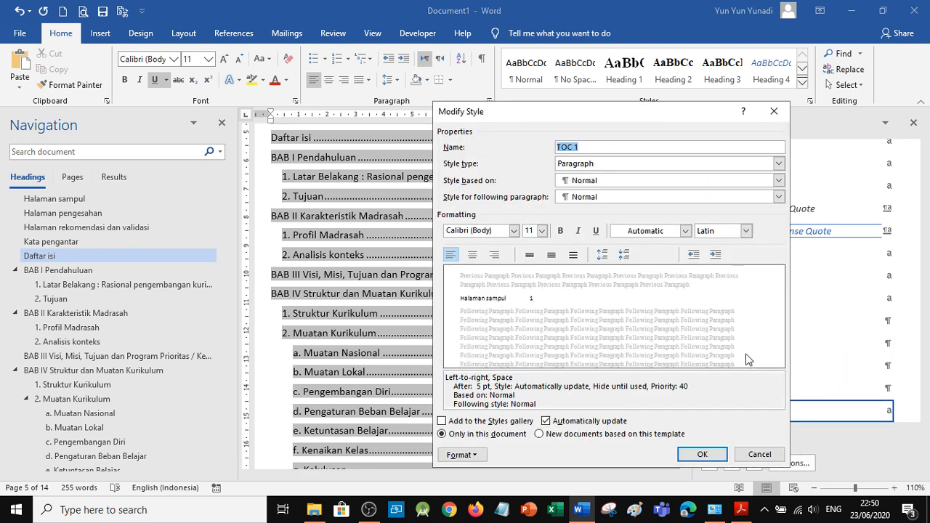
click(544, 231)
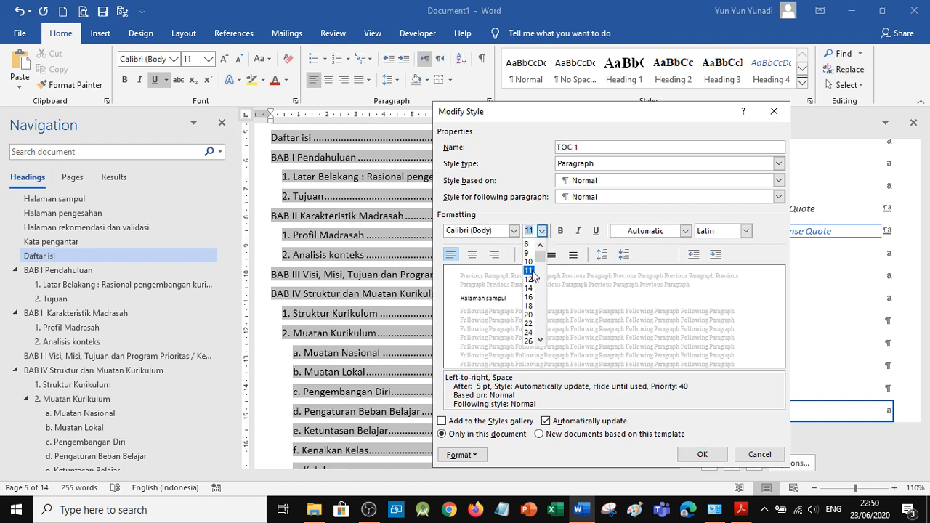
click(531, 272)
click(514, 231)
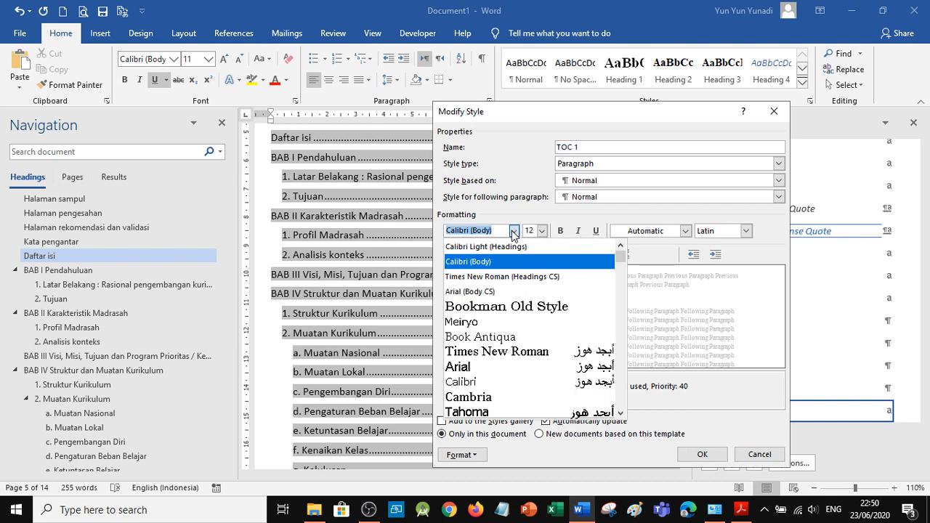
click(511, 277)
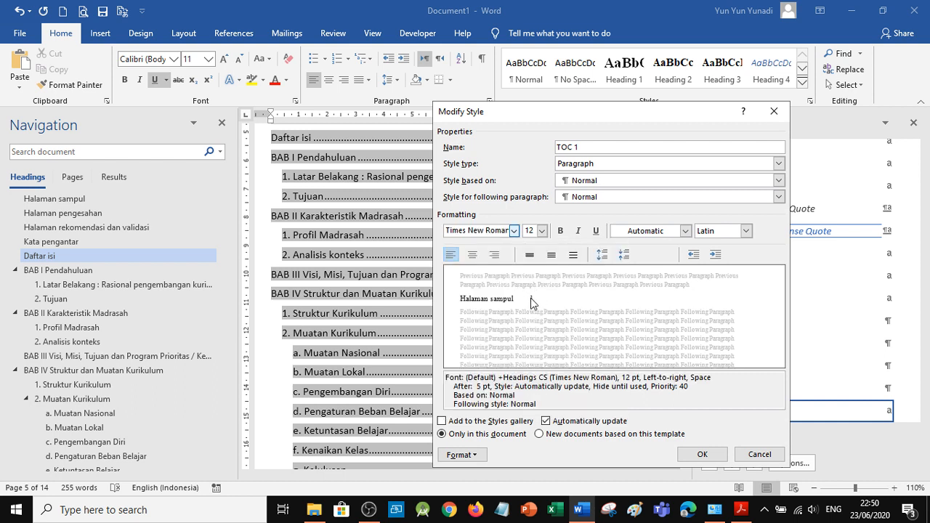
Give the TOC 1 style 1.5 line spacing and 0 pt spacing after, and add it to the Styles gallery
click(551, 255)
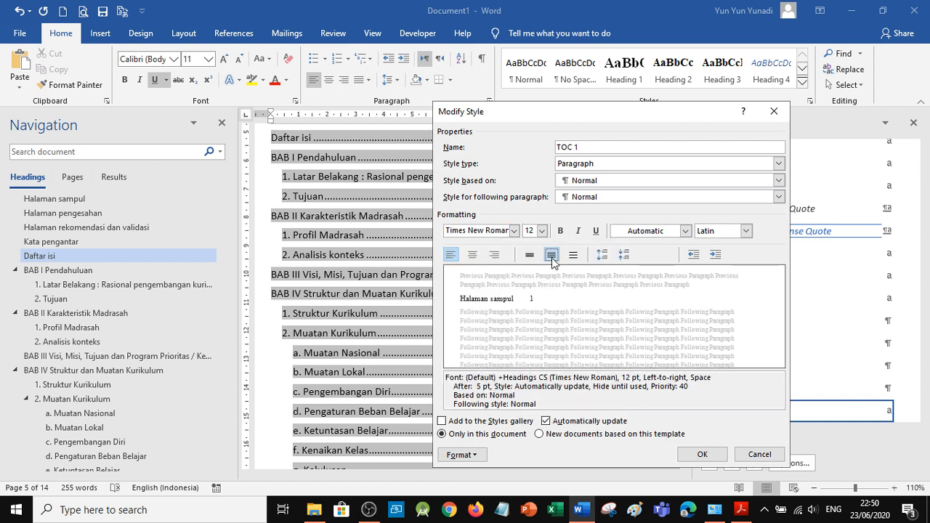
click(442, 422)
click(456, 456)
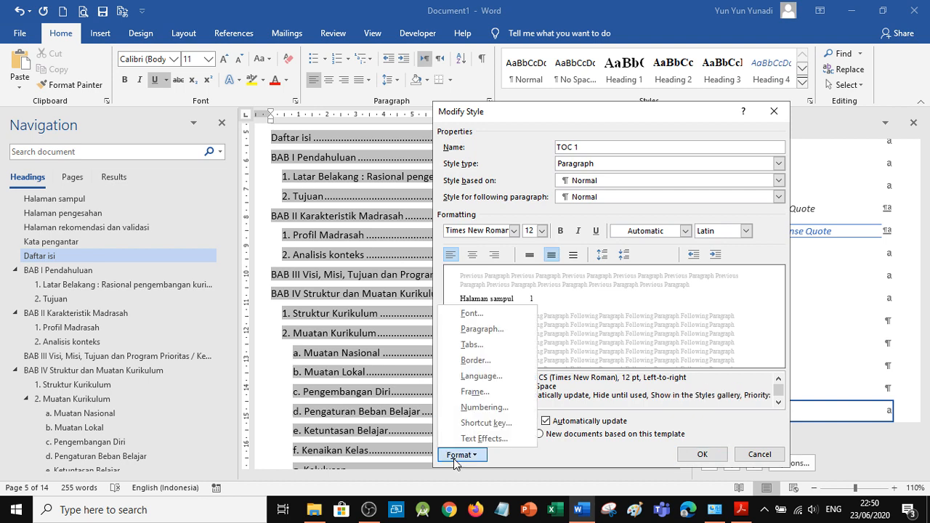
click(487, 332)
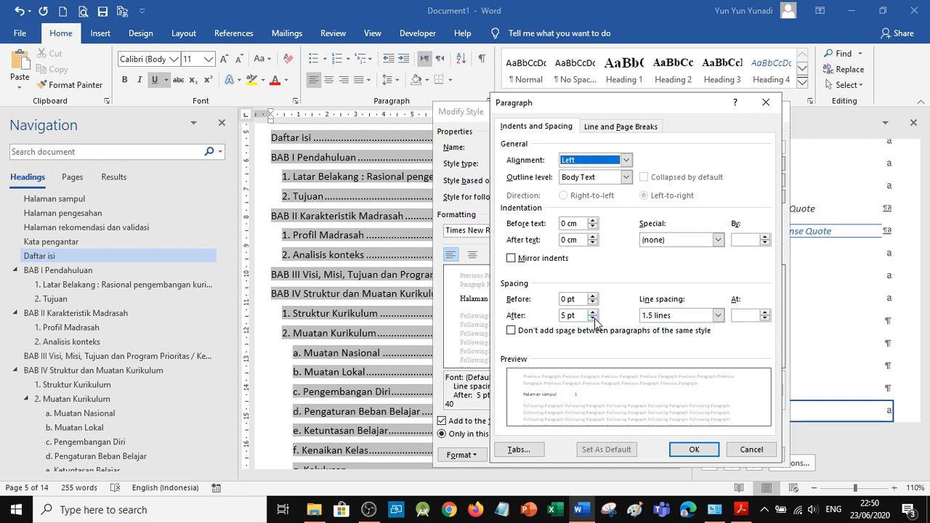
click(593, 318)
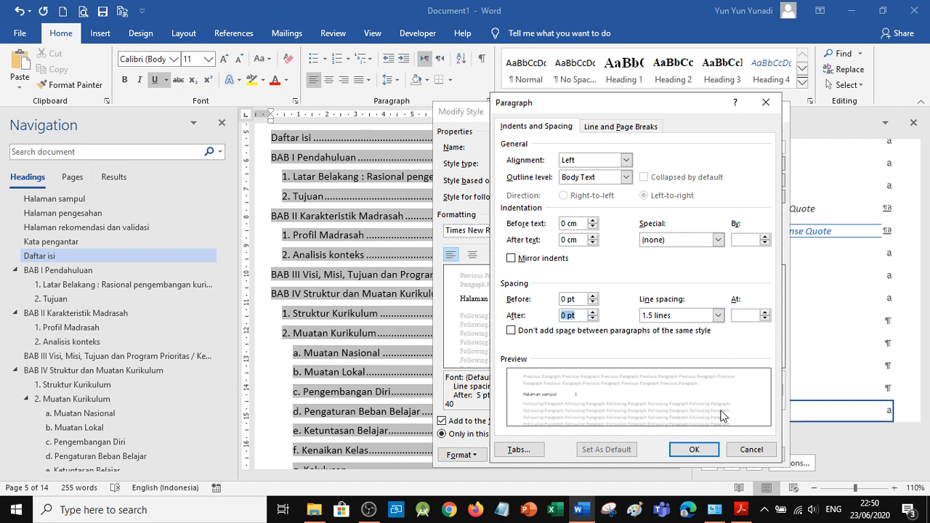
click(699, 451)
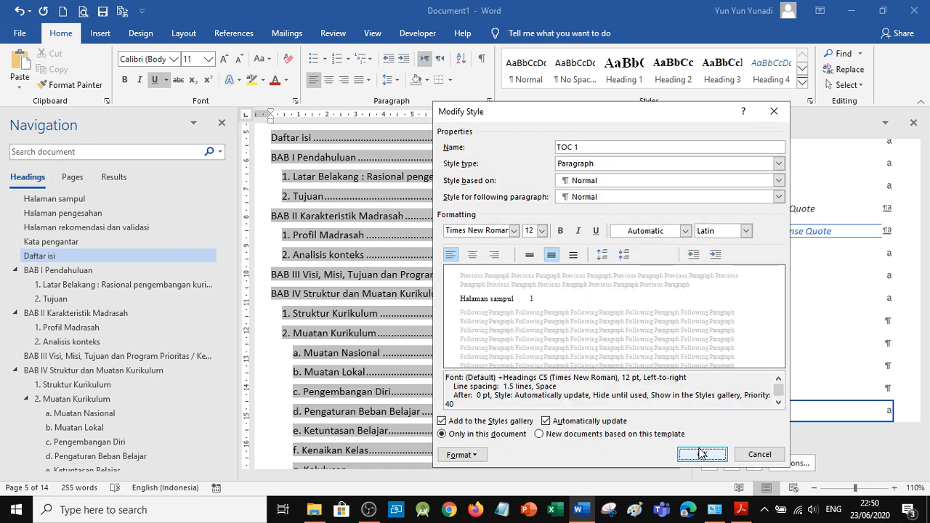
click(700, 456)
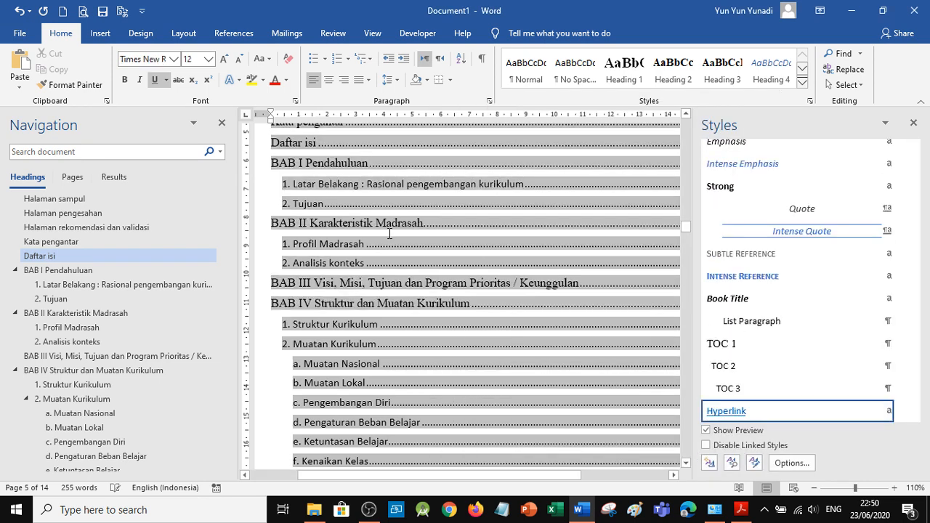
Modify the TOC 2 style to use Times New Roman (Headings CS) at 12 pt with 1.5 line spacing
scroll(343, 251, up, 3)
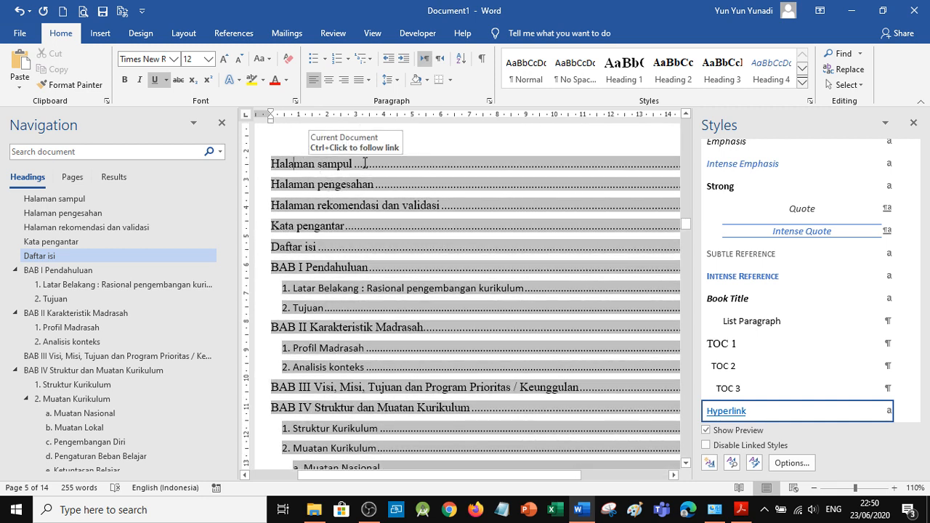
click(327, 287)
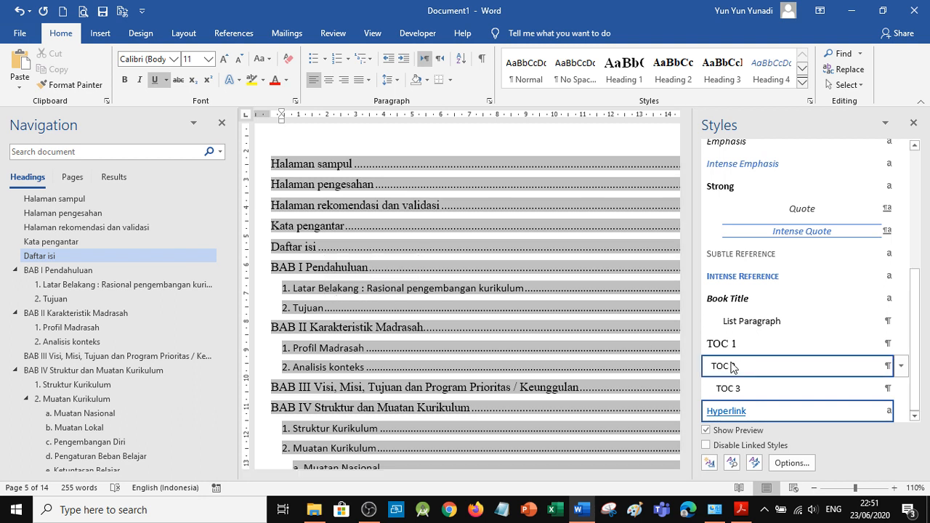
click(901, 368)
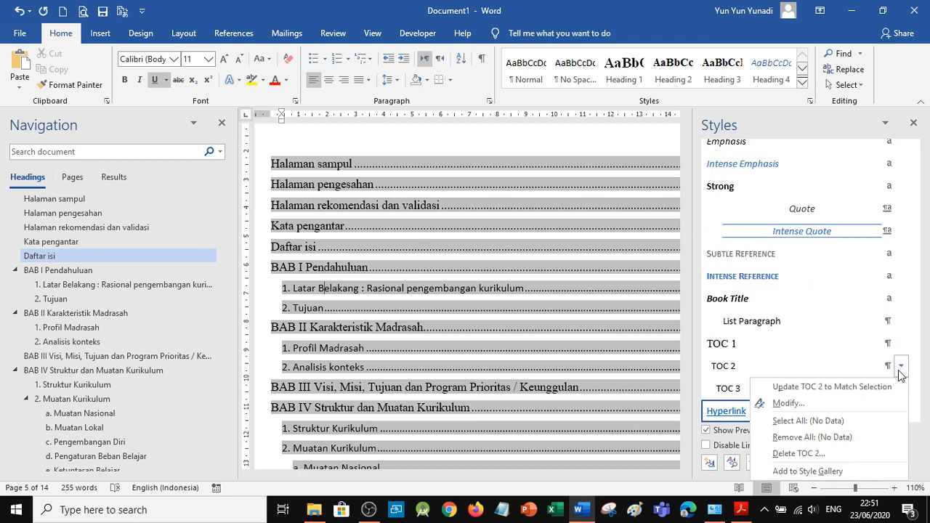
click(813, 407)
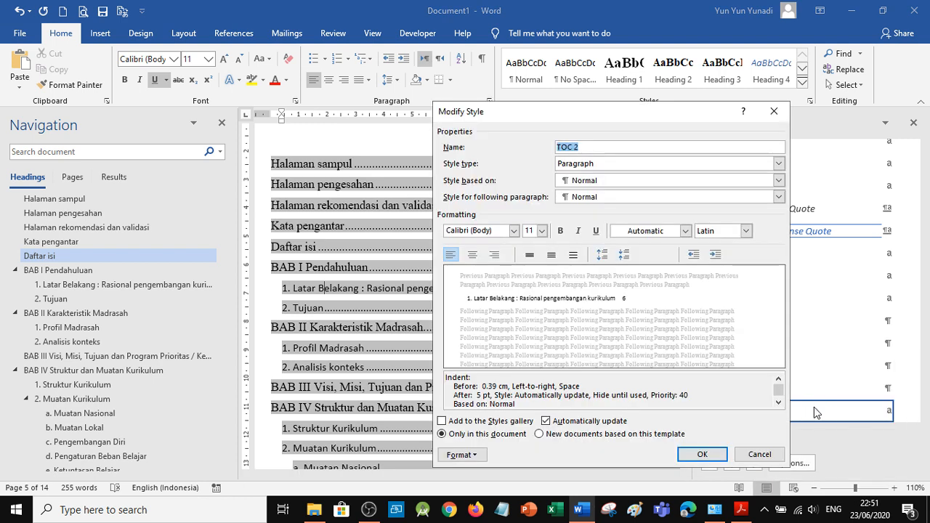
click(541, 231)
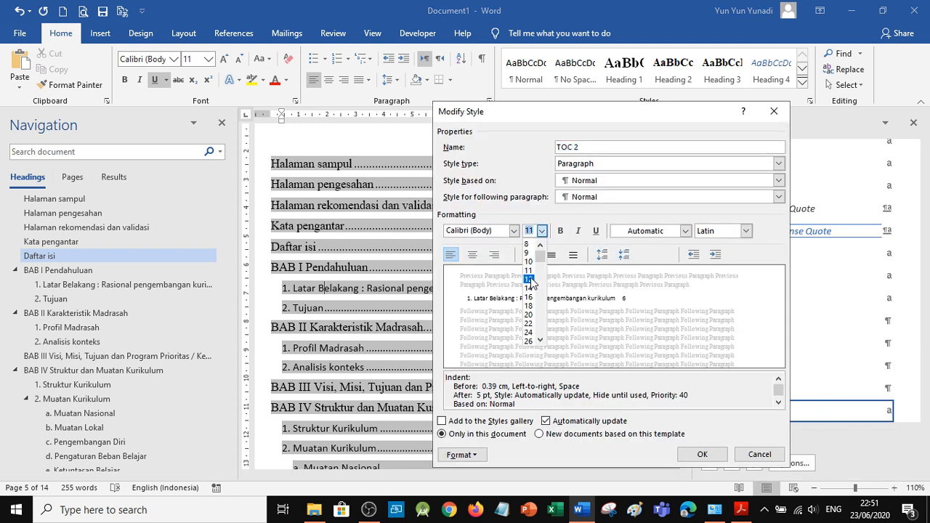
click(533, 279)
click(513, 231)
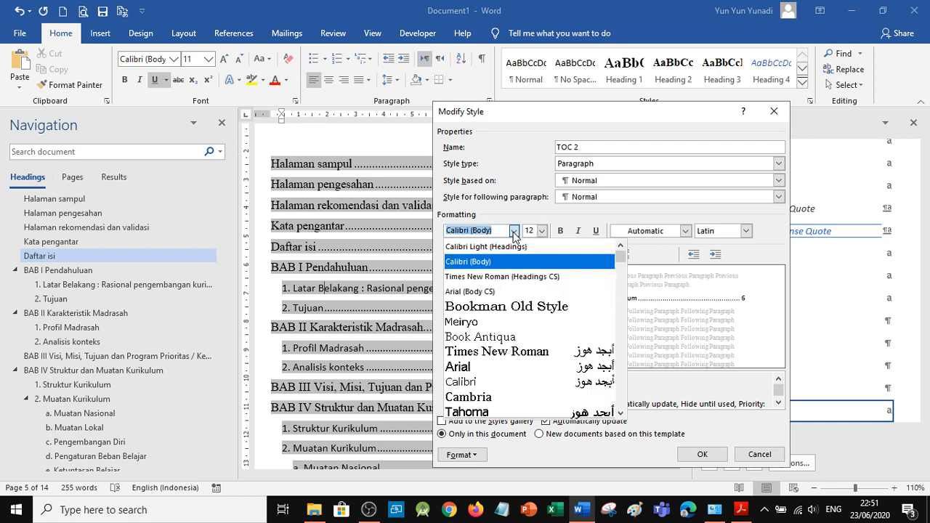
click(499, 275)
click(552, 254)
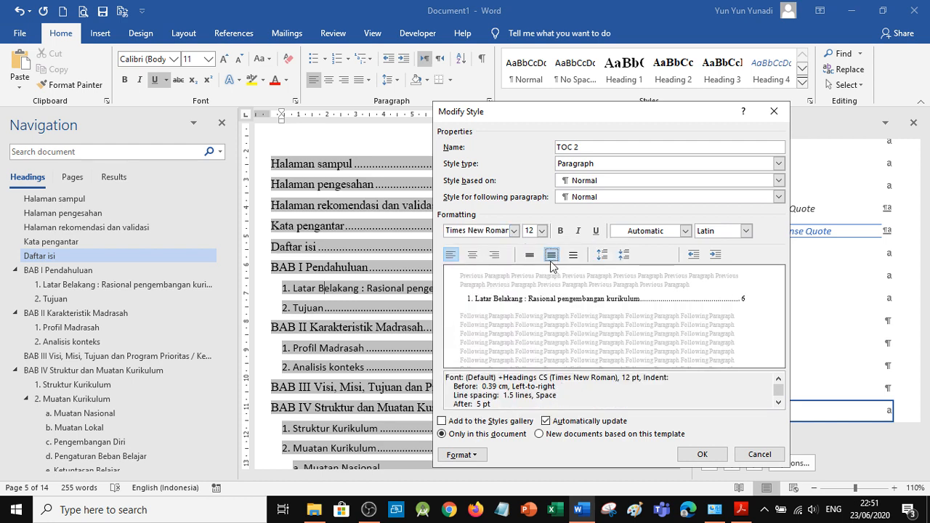
Set the TOC 2 style's paragraph spacing after to 0 pt and apply the style changes
click(462, 455)
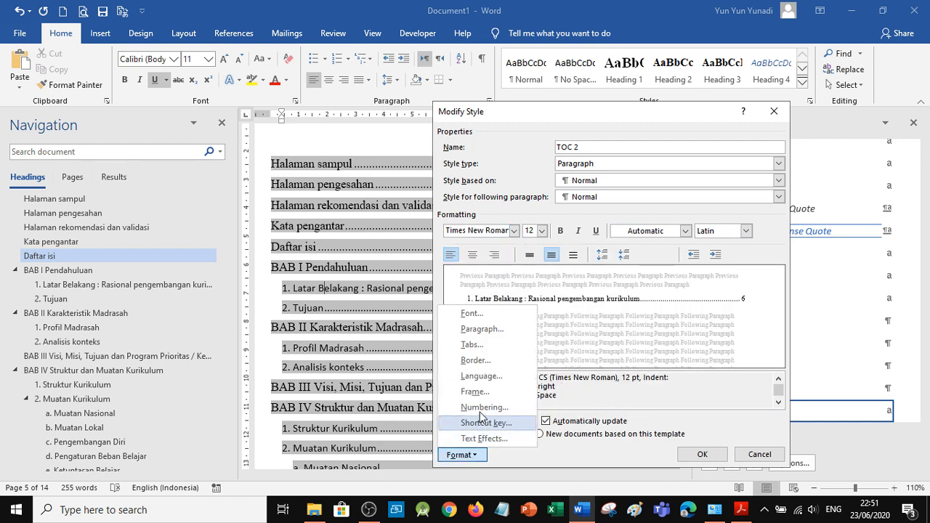
click(490, 331)
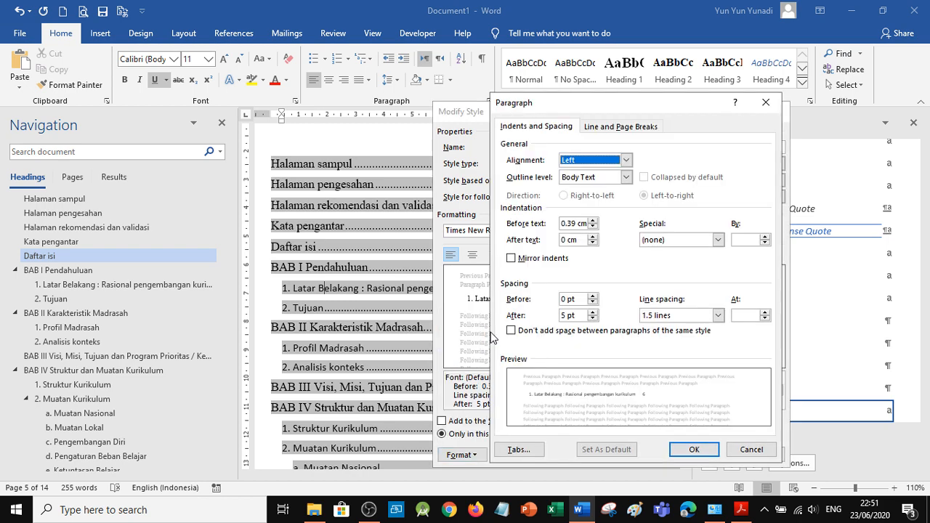
click(593, 319)
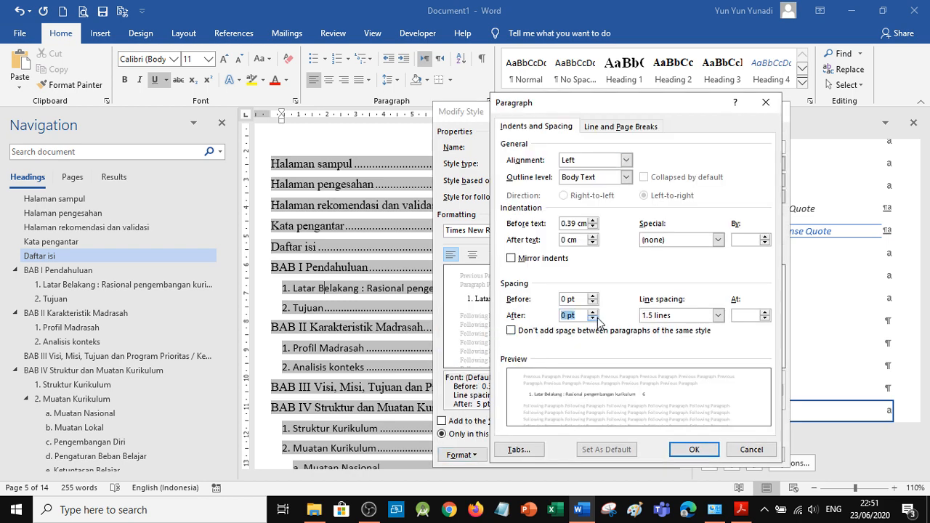
click(698, 449)
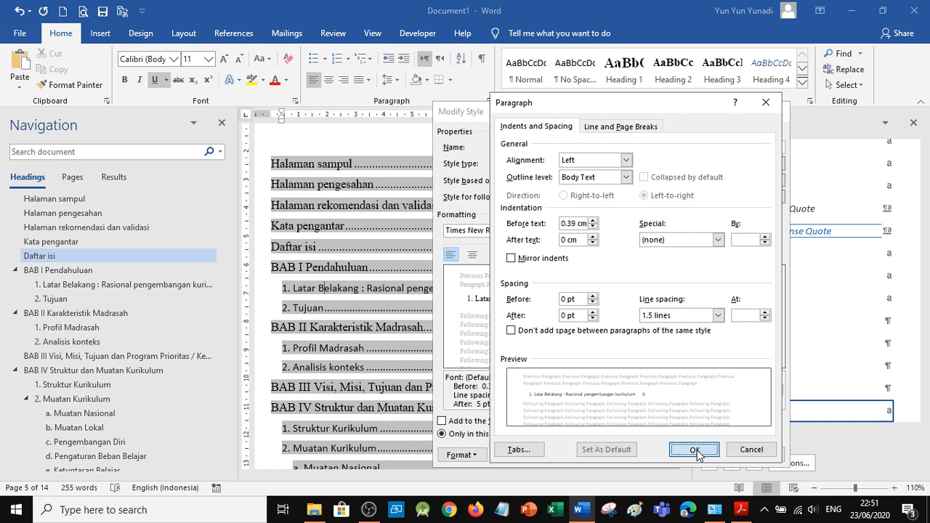
click(706, 455)
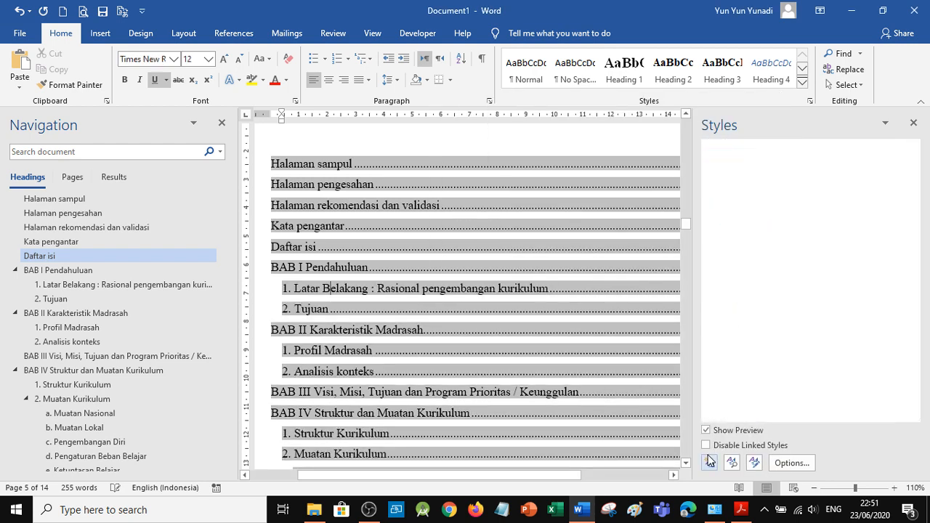
Modify the TOC 3 style to use Times New Roman (Headings CS) at 12 pt with 1.5 line spacing
scroll(336, 288, down, 3)
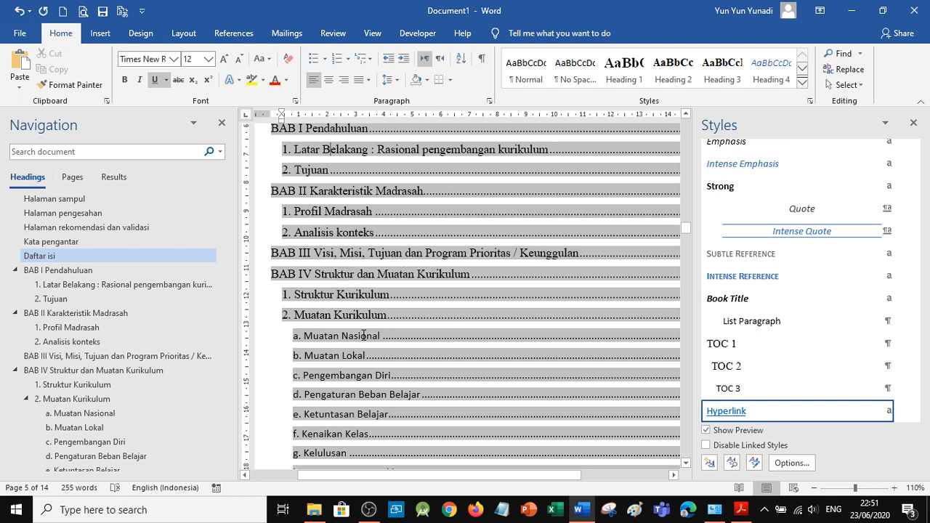
click(363, 336)
scroll(428, 328, down, 1)
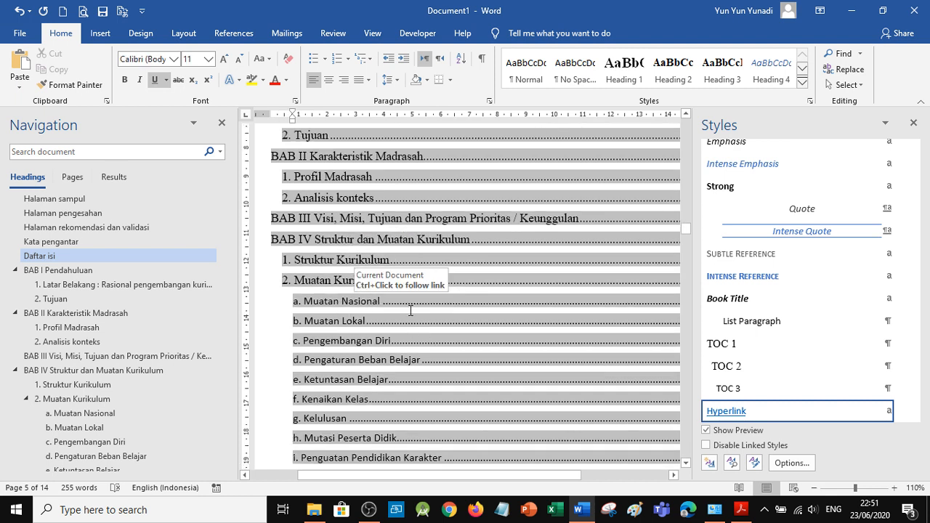
click(901, 390)
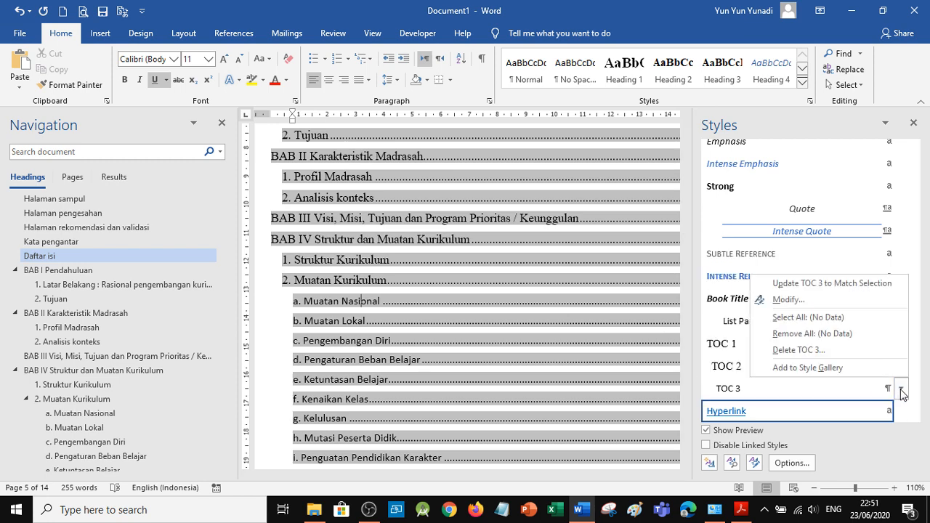
click(790, 300)
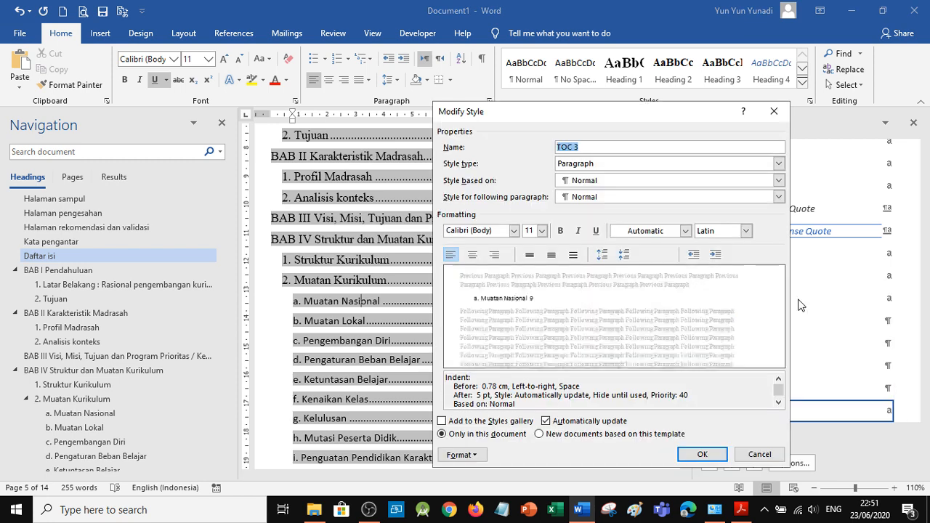
click(542, 230)
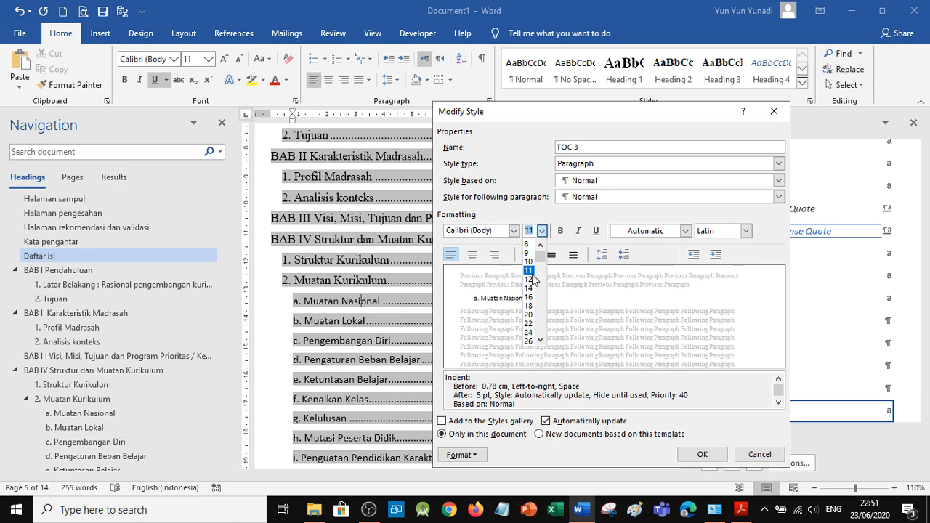
click(532, 282)
click(515, 231)
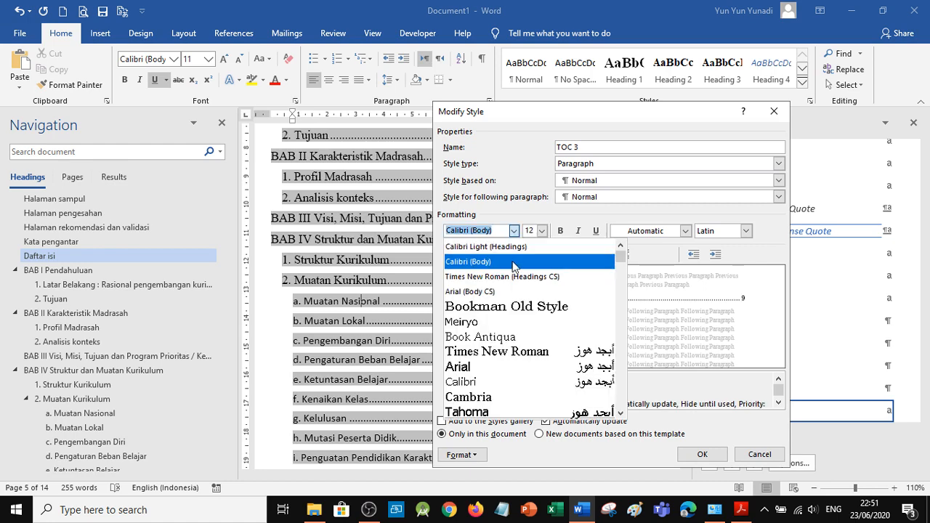
click(513, 277)
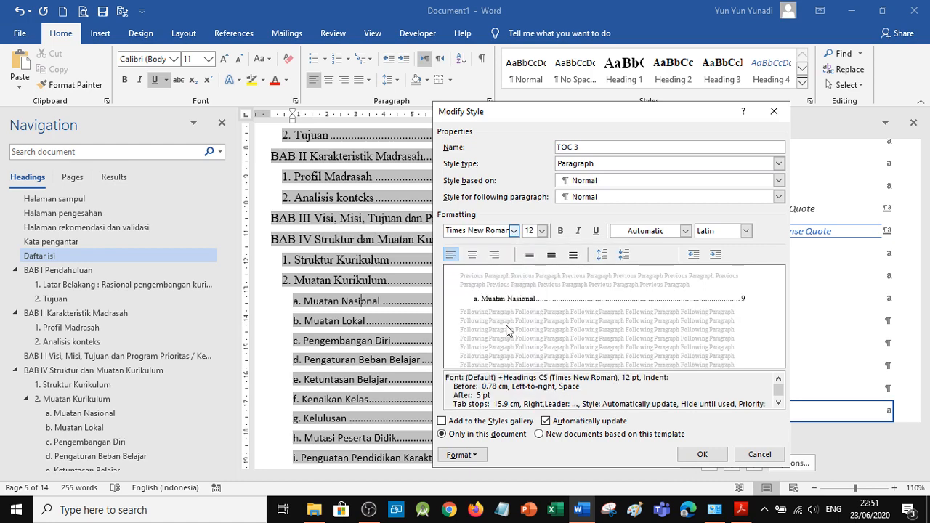
click(551, 256)
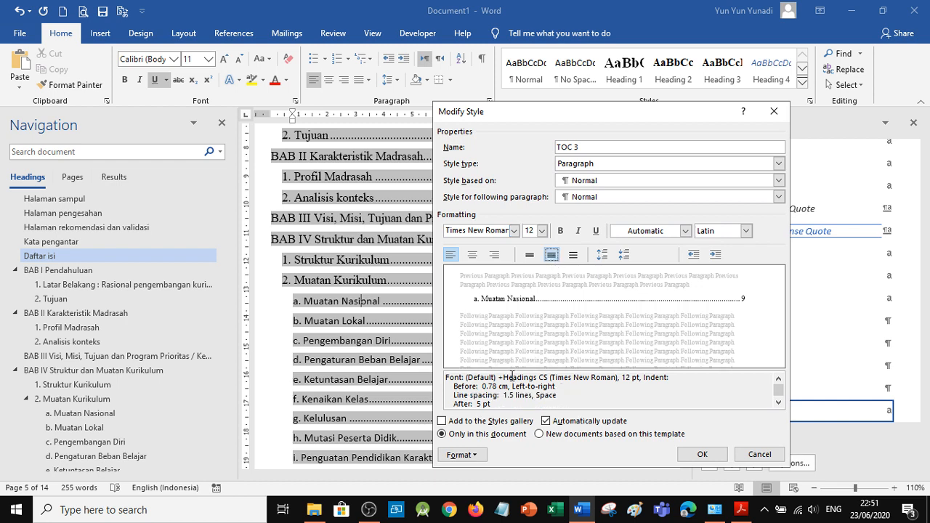
Set the TOC 3 style's paragraph spacing after to 0 pt, apply the changes and close the Styles list
click(461, 456)
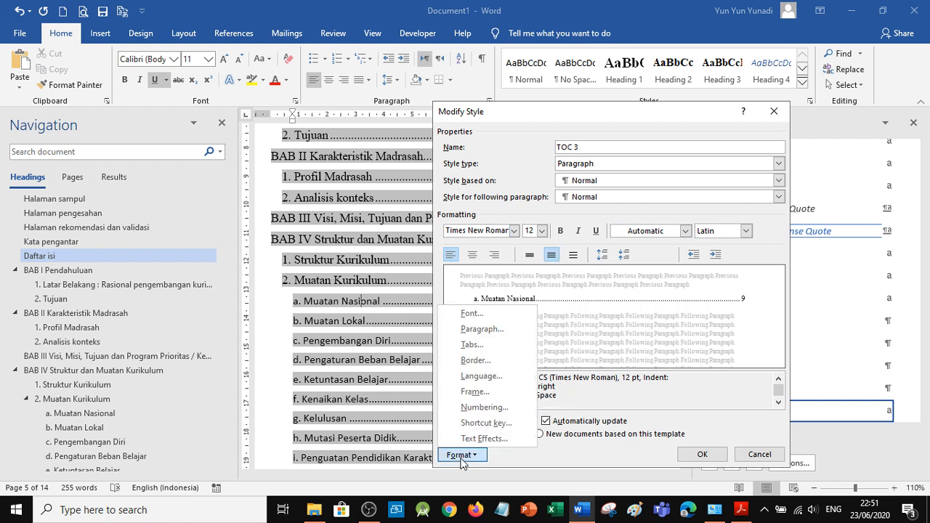
click(482, 329)
click(593, 319)
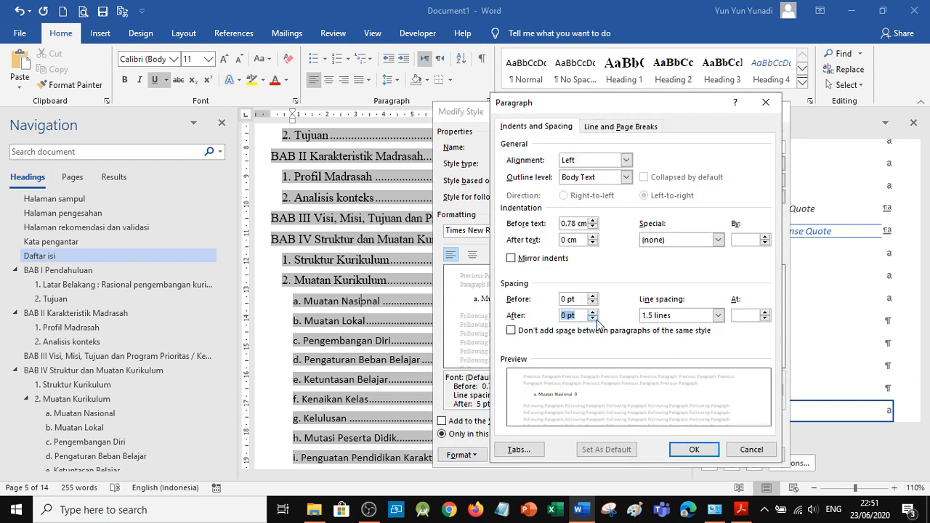
click(702, 449)
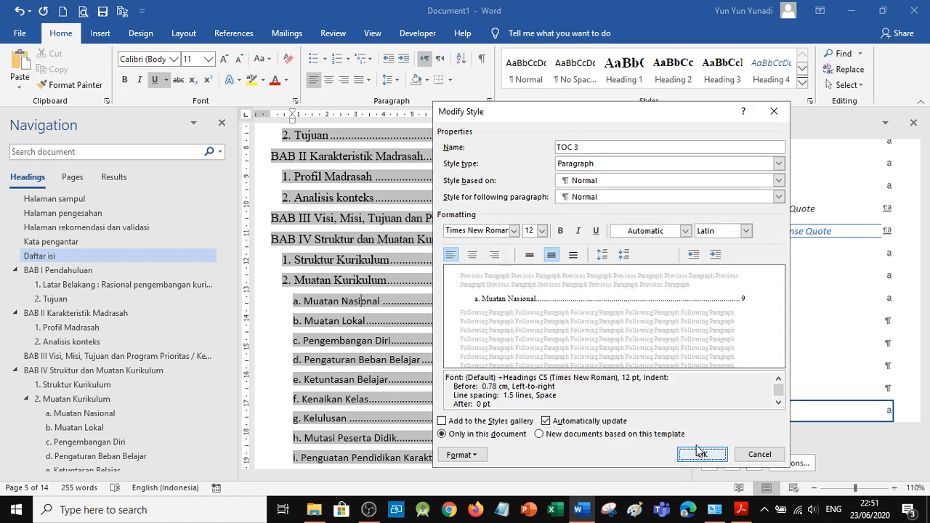
click(702, 454)
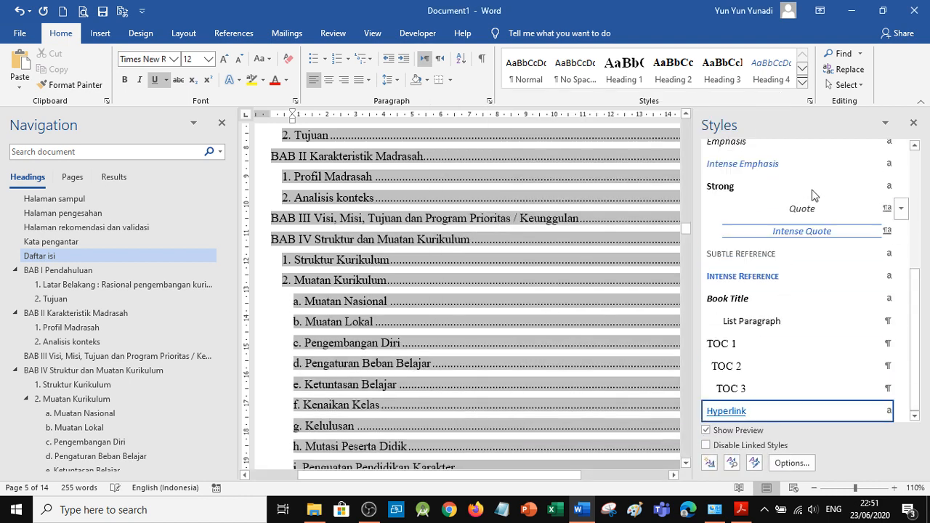
click(913, 124)
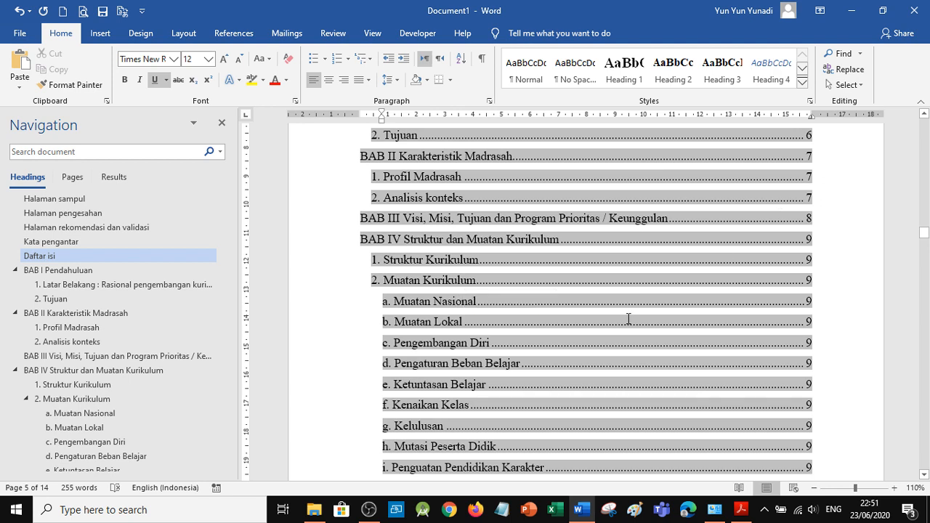
Update the entire table of contents under the Daftar isi heading, including its entries and page numbers
scroll(629, 319, up, 3)
scroll(628, 318, down, 3)
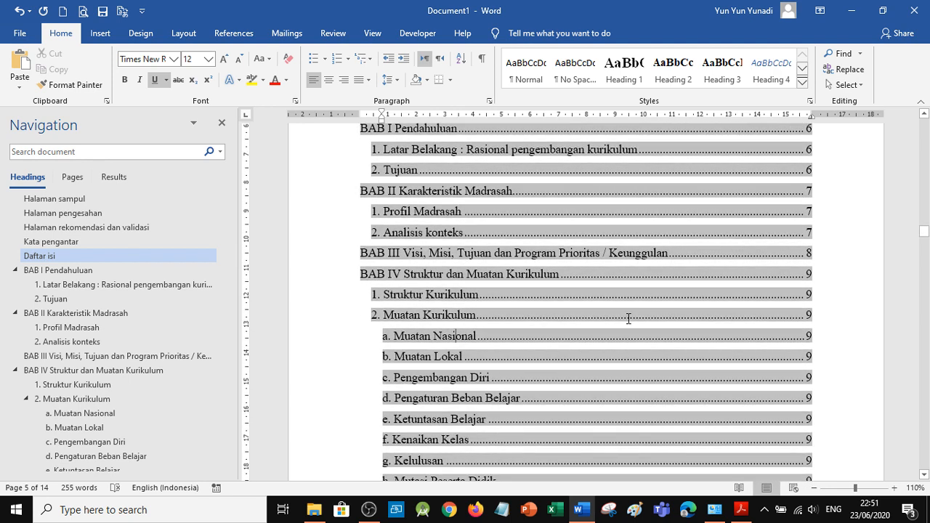
scroll(628, 318, down, 2)
scroll(628, 318, up, 2)
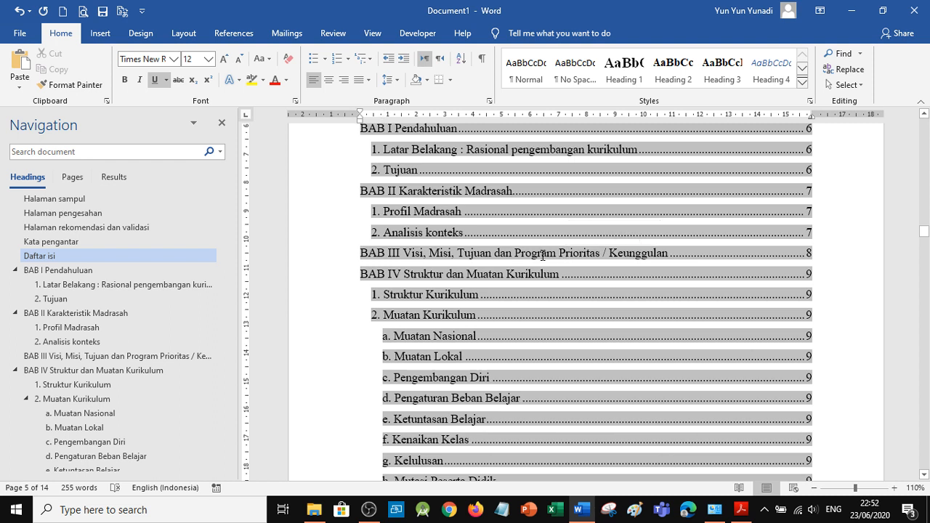
right_click(542, 255)
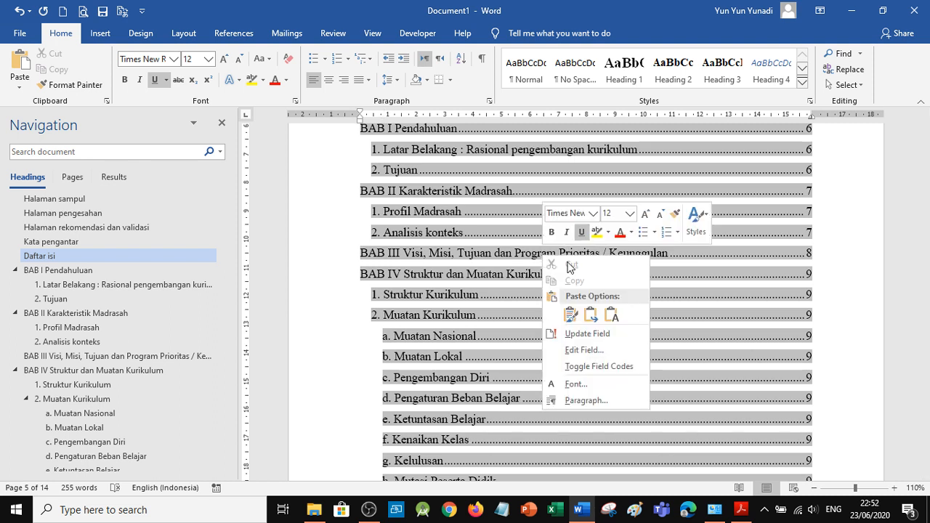
click(603, 334)
click(414, 253)
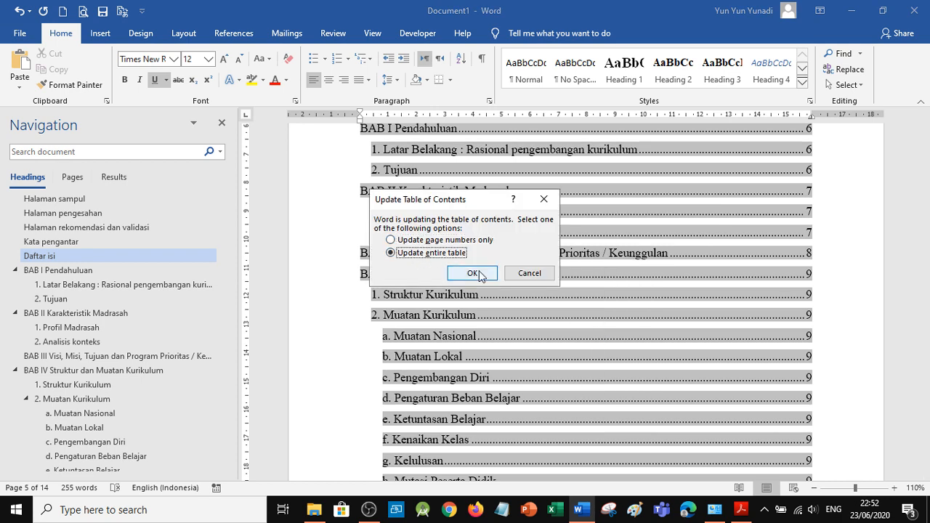
click(480, 274)
Review the updated table of contents from Halaman sampul to Lampiran lain yang relevan, examining fonts, line spacing, indents and page numbers
scroll(623, 327, up, 6)
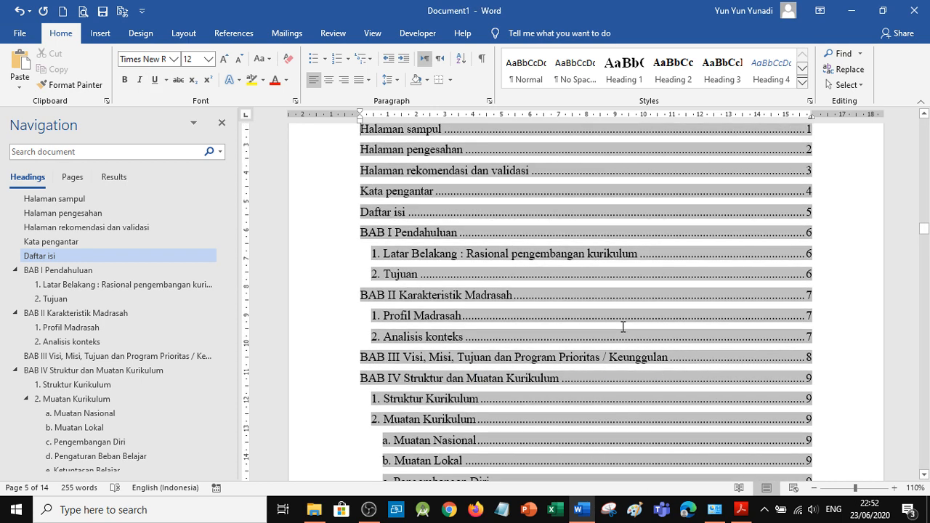
scroll(623, 327, down, 8)
scroll(623, 327, up, 6)
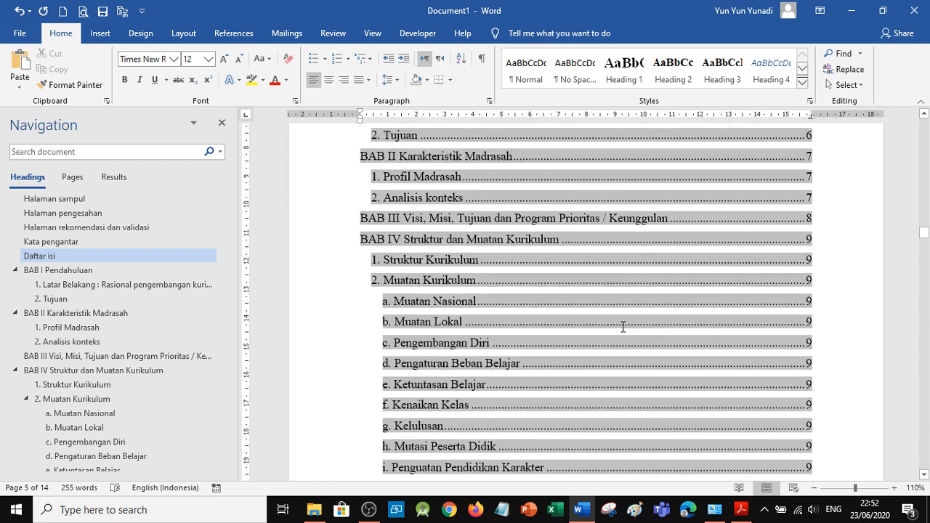
scroll(623, 327, down, 3)
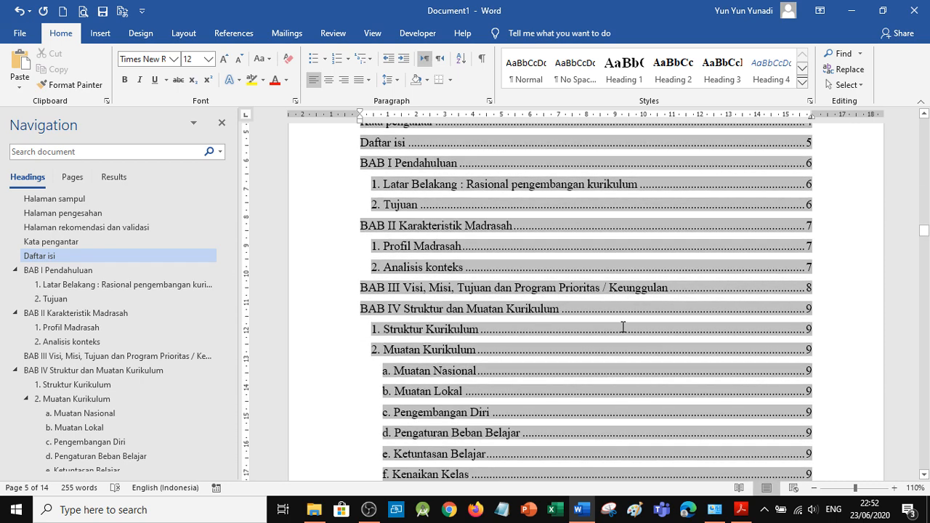
scroll(622, 327, down, 2)
scroll(623, 327, down, 2)
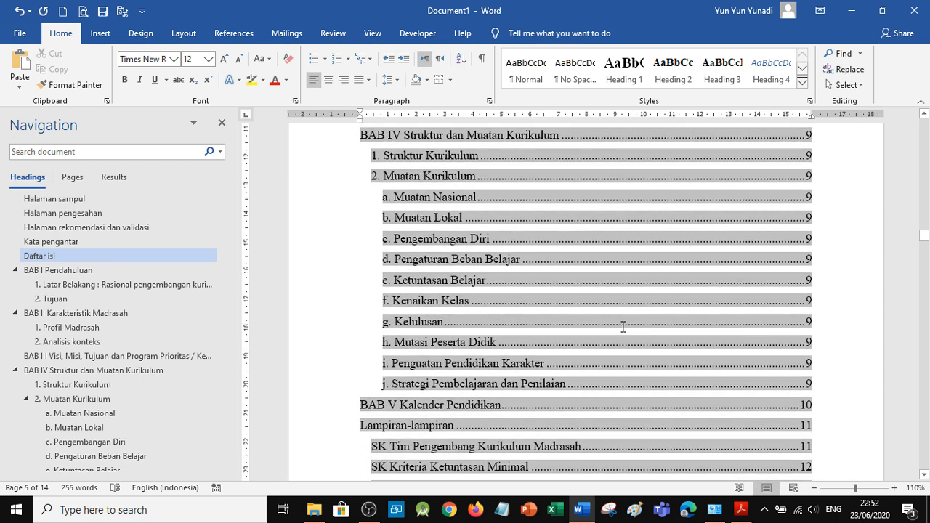
scroll(623, 327, up, 9)
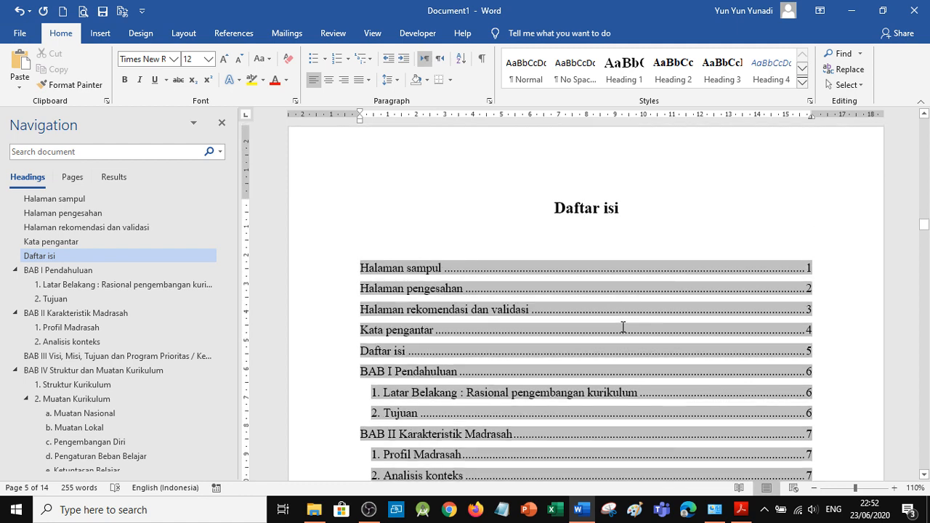
scroll(623, 327, down, 2)
scroll(623, 327, down, 2)
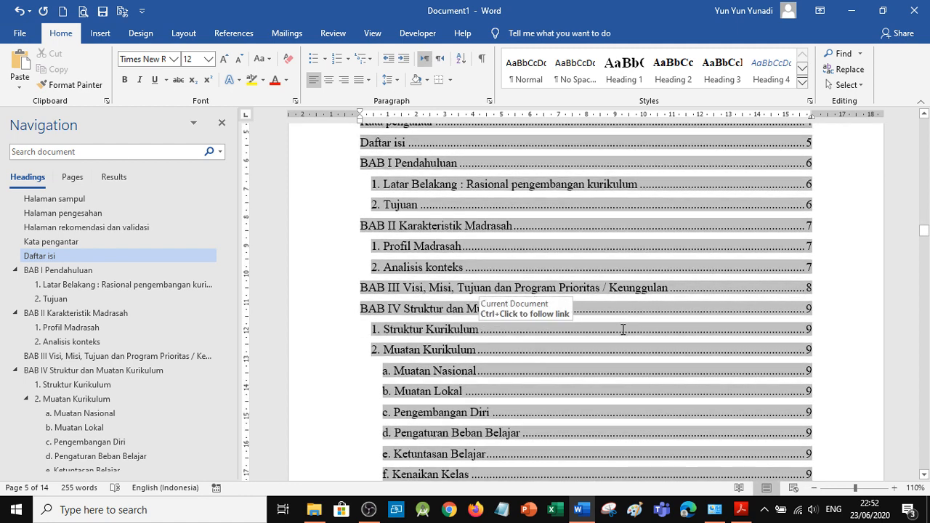
scroll(623, 329, down, 3)
scroll(623, 330, down, 3)
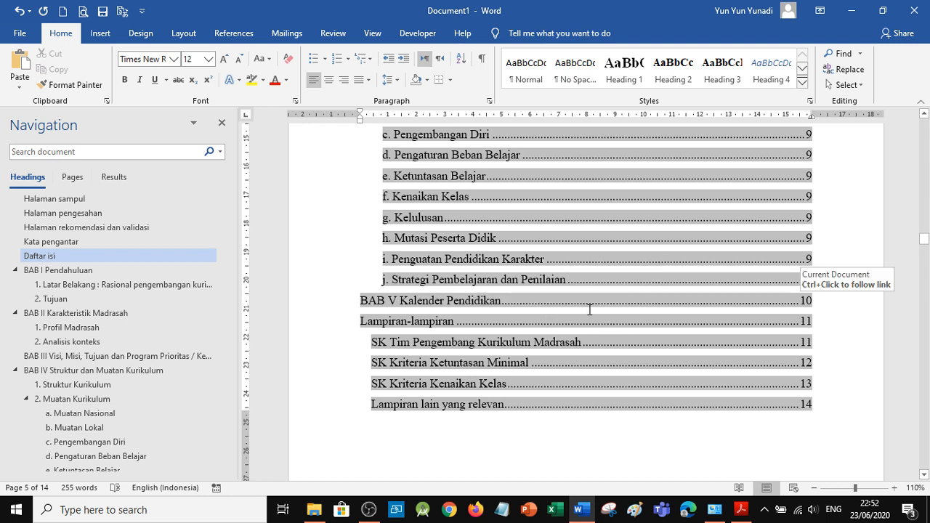
scroll(555, 304, down, 1)
scroll(555, 304, up, 3)
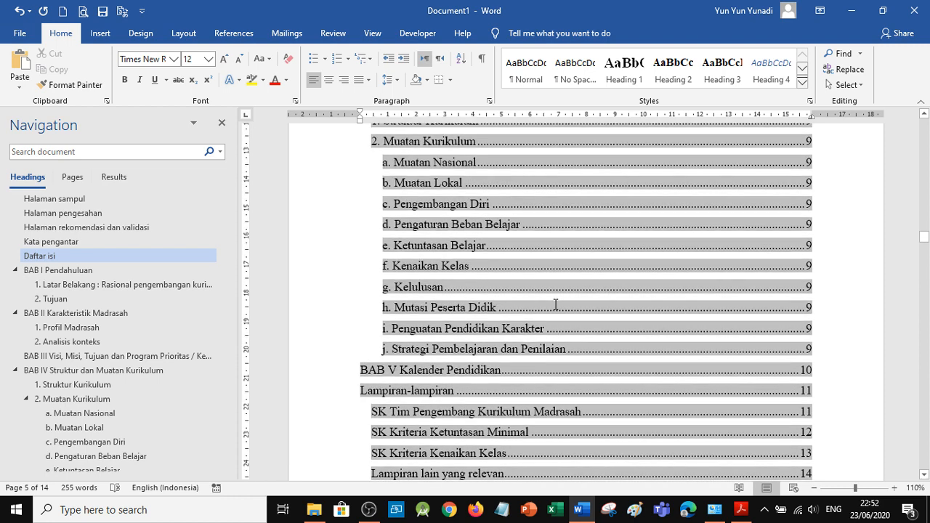
scroll(555, 305, up, 2)
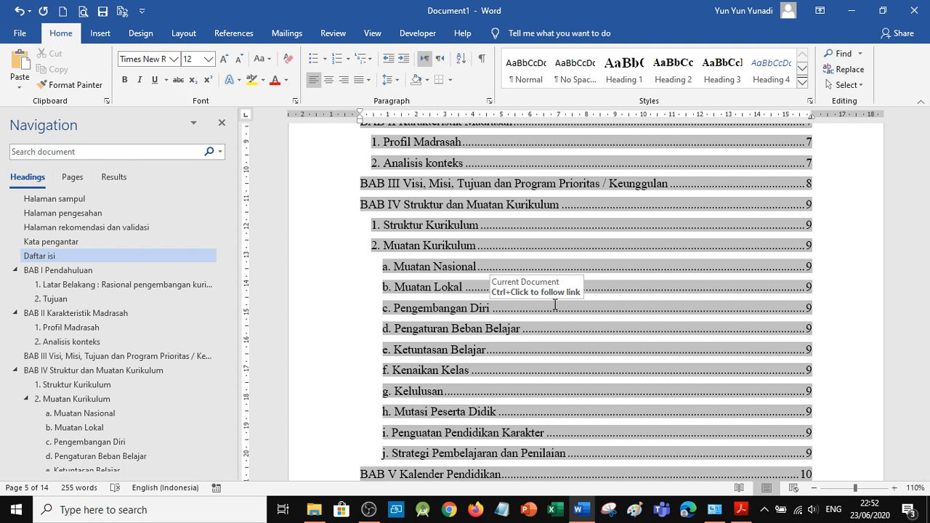
text(qHalaman sampul)
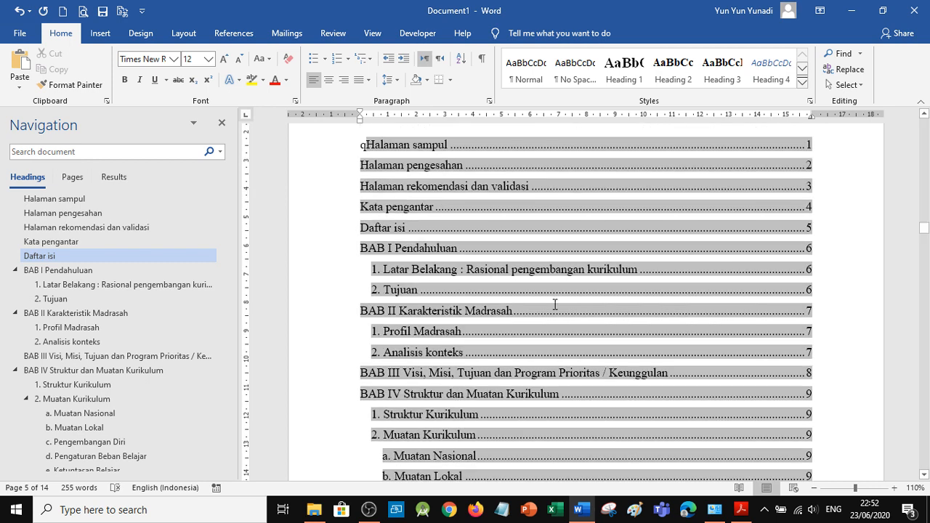